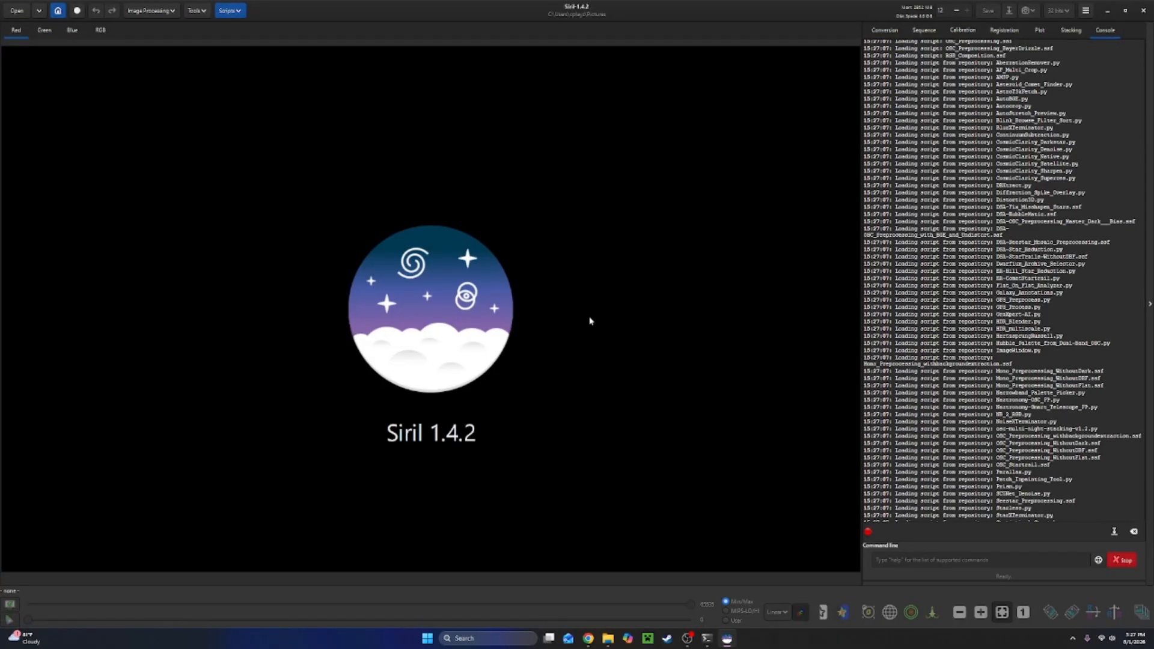
pyautogui.click(578, 396)
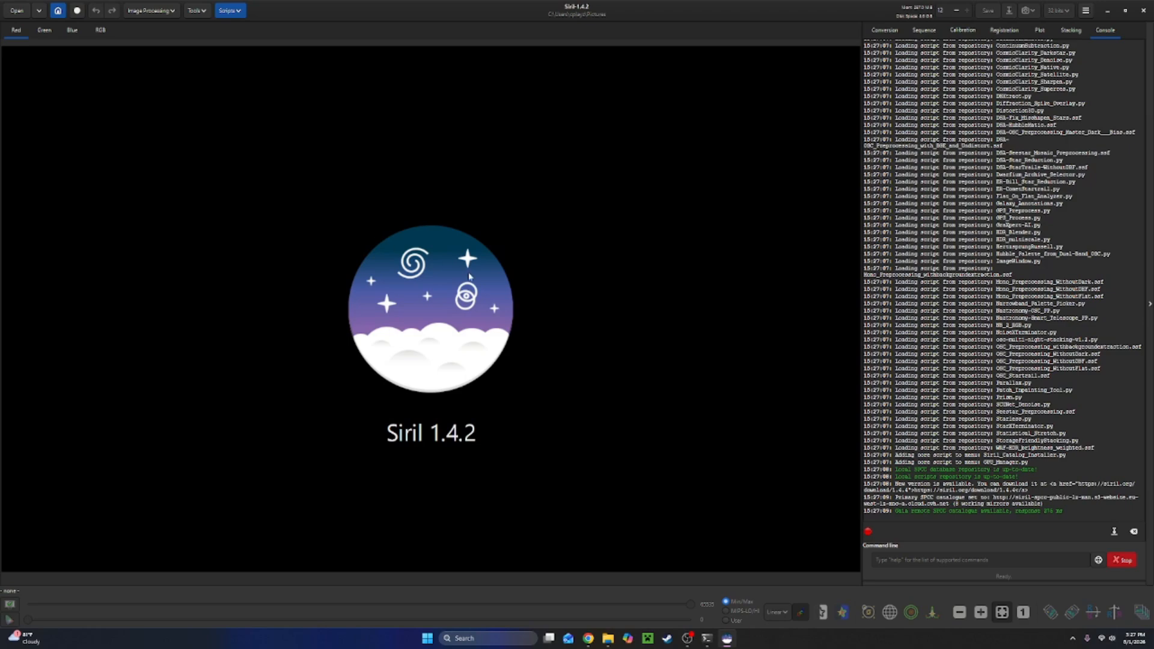
pyautogui.press('XF86AudioLowerVolume')
# Open the Image compositing tool for multi-layer composition.
pyautogui.click(148, 12)
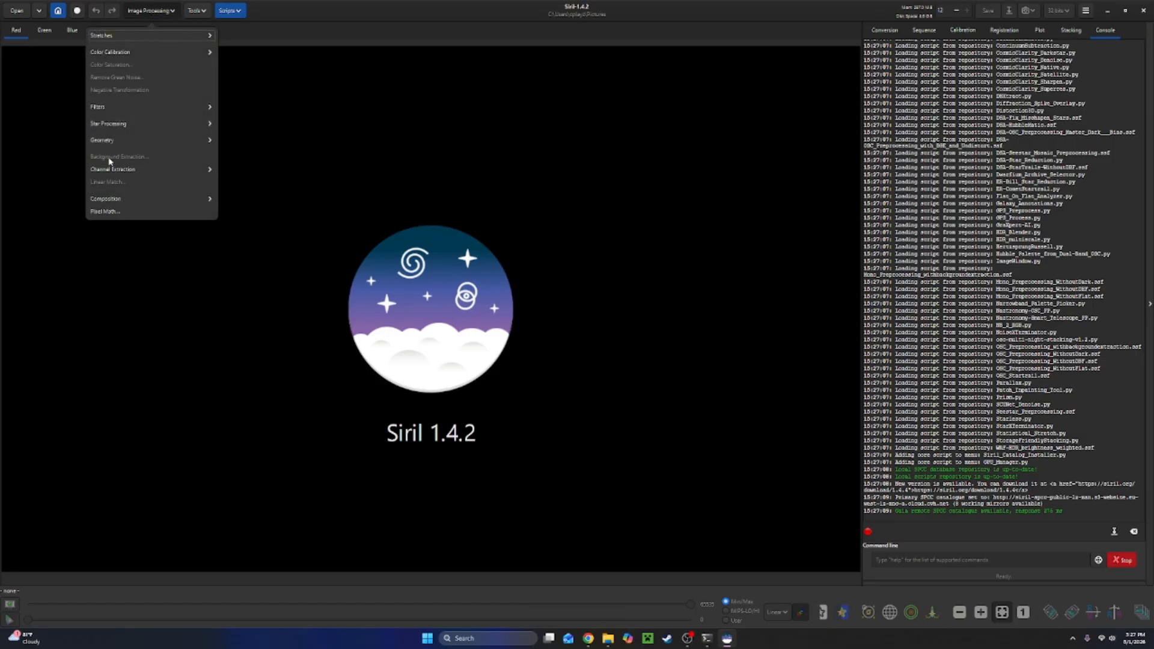
pyautogui.click(119, 202)
pyautogui.click(129, 52)
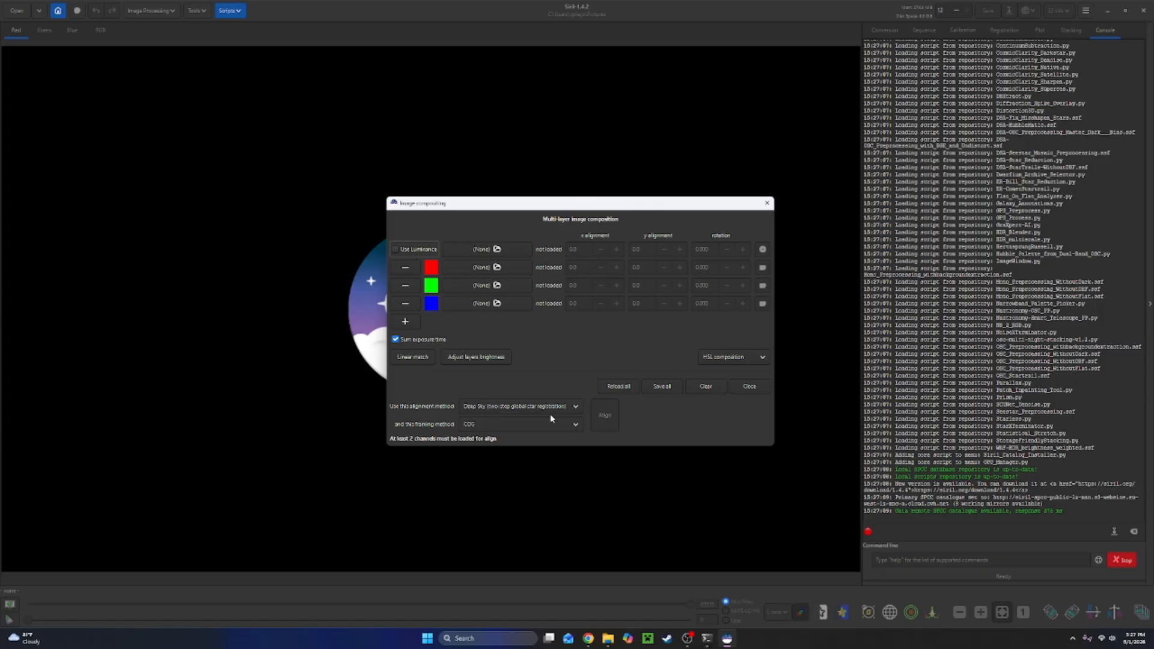
# Load SII.fits from the Heart Nebula folder under Astrophotography as the red layer.
pyautogui.click(468, 268)
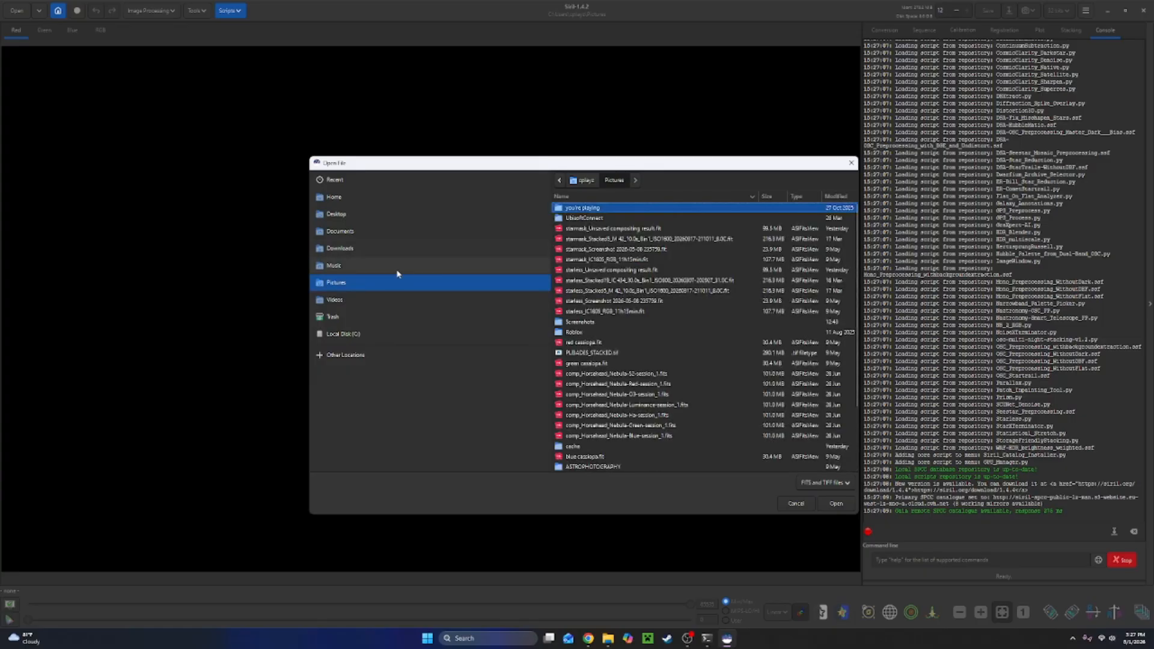
pyautogui.click(363, 216)
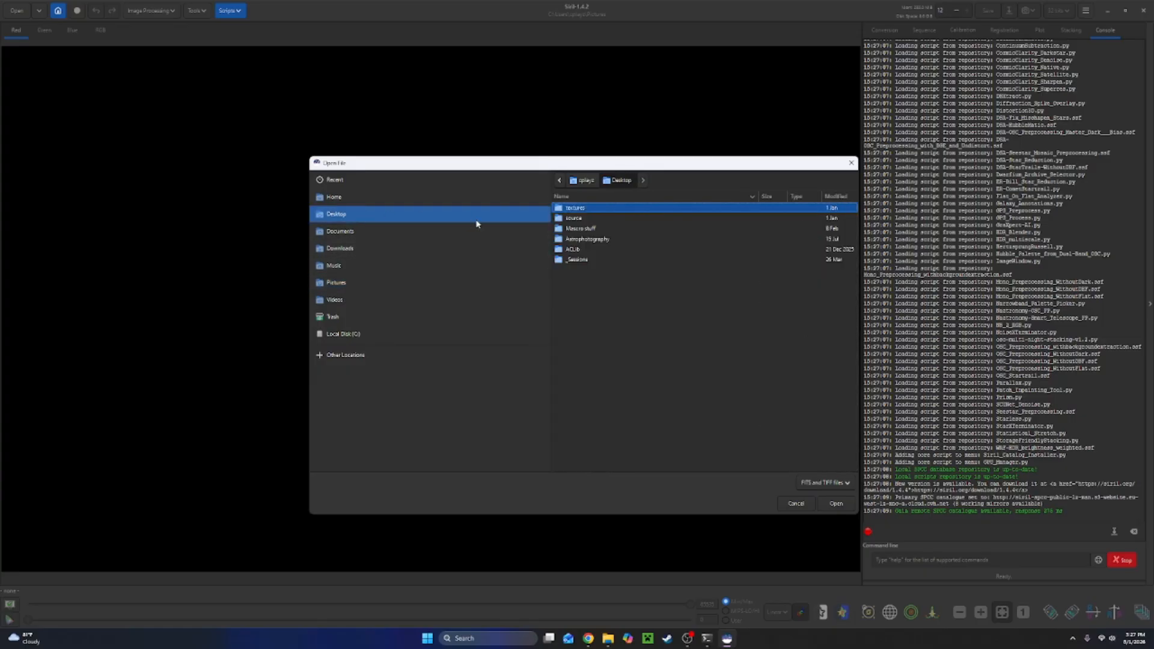
pyautogui.doubleClick(587, 239)
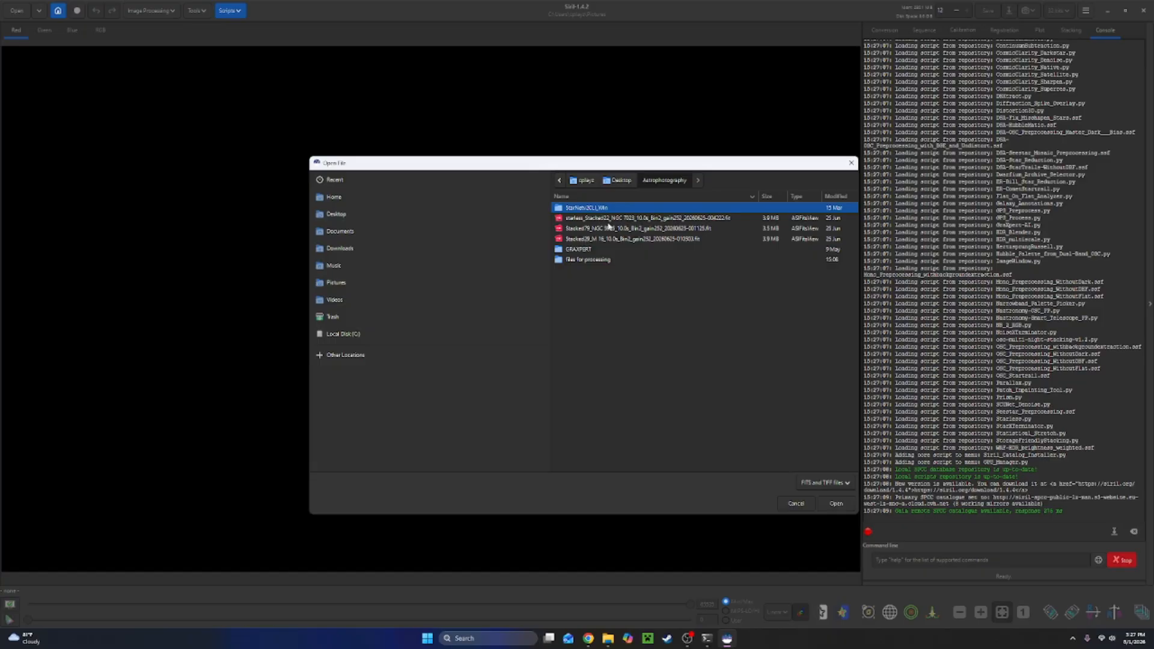
pyautogui.doubleClick(583, 260)
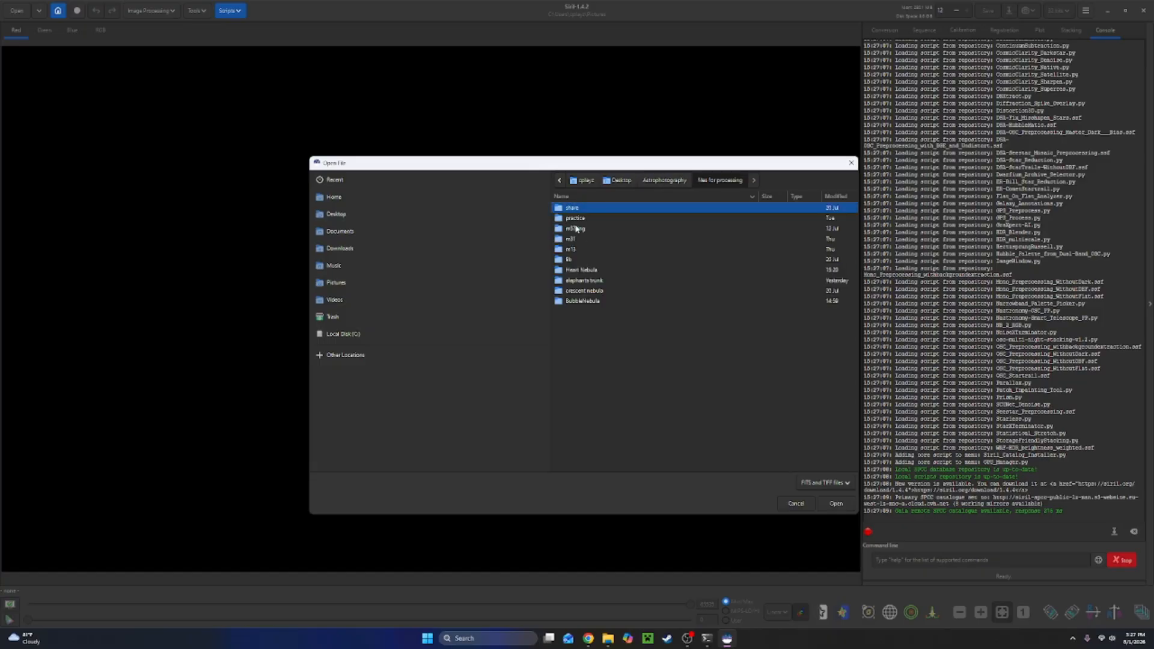
pyautogui.doubleClick(583, 269)
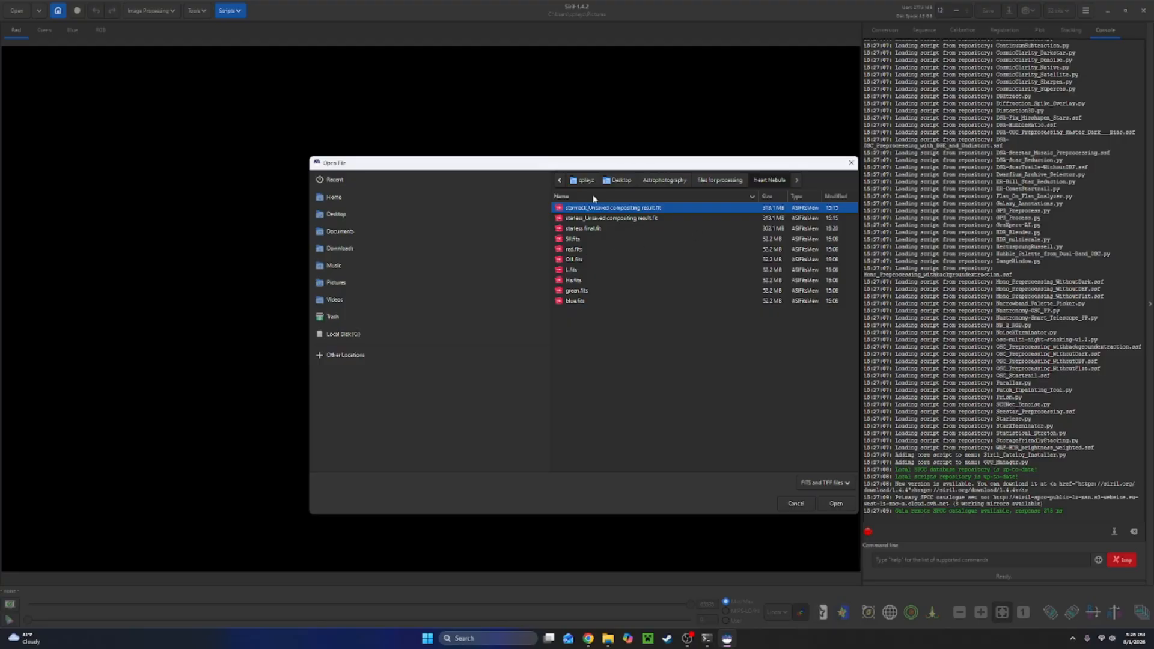
pyautogui.moveTo(616, 163); pyautogui.dragTo(547, 181)
pyautogui.click(499, 415)
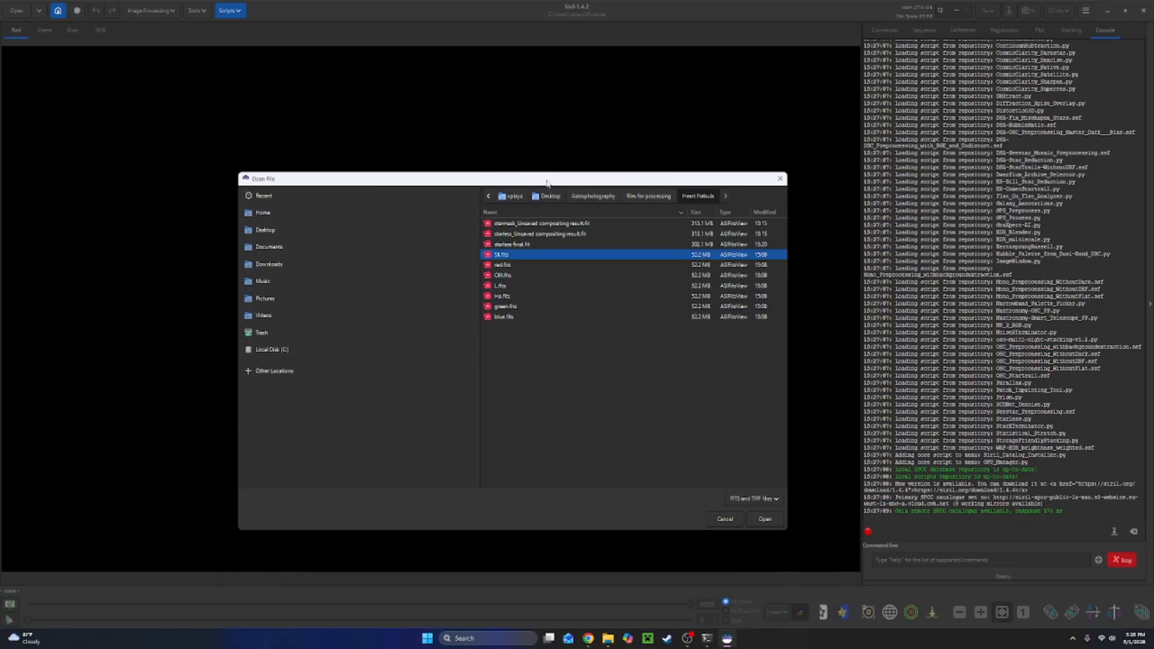
pyautogui.click(762, 518)
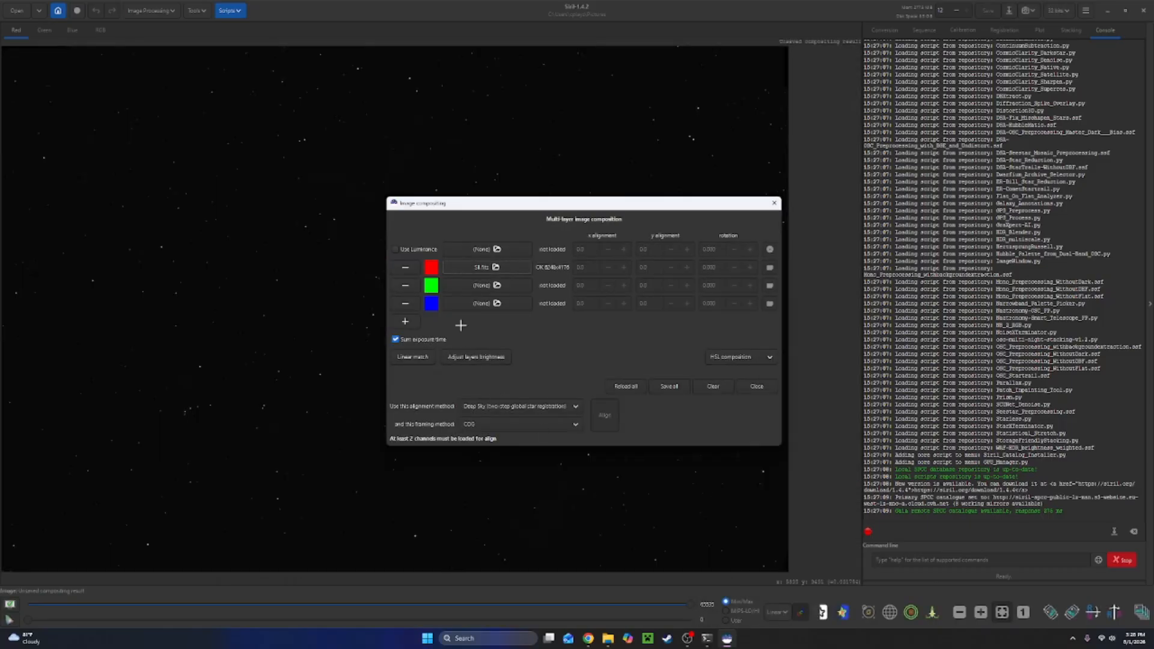
# Load Ha.fits from the same Heart Nebula folder as the green layer.
pyautogui.click(476, 286)
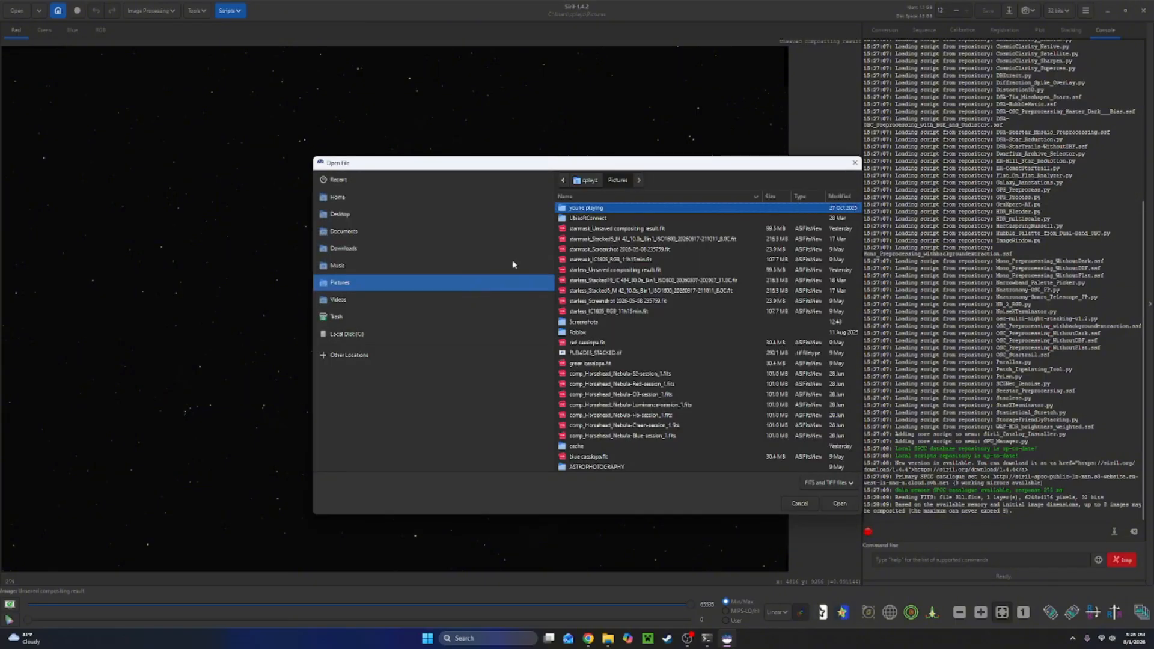
pyautogui.click(384, 217)
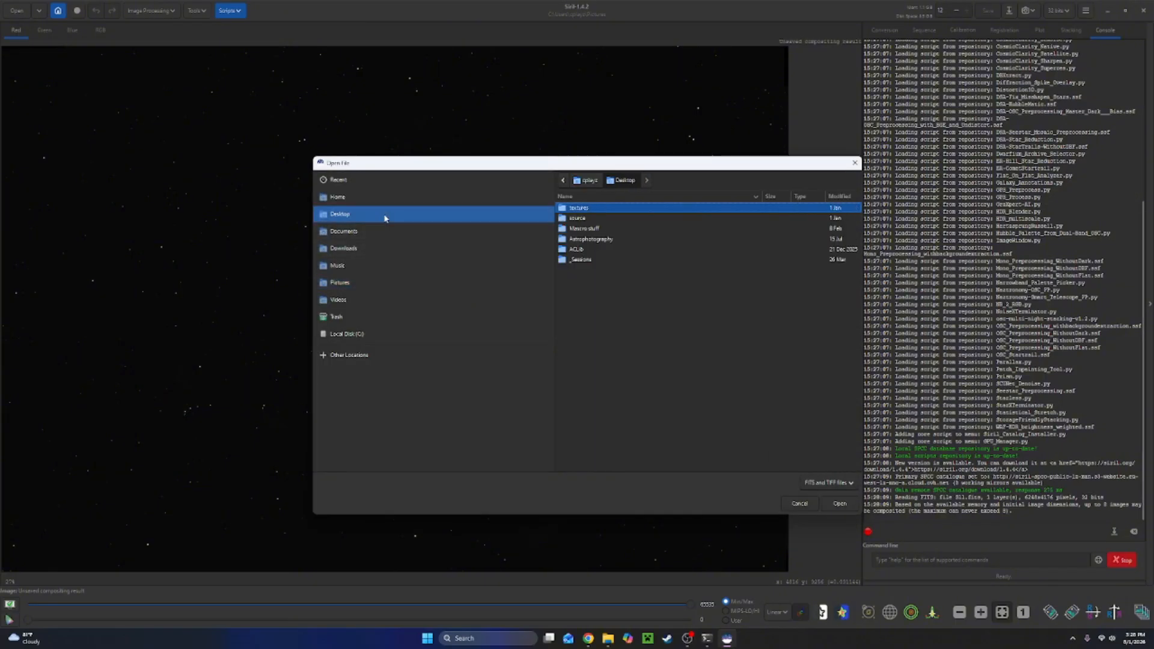
pyautogui.doubleClick(576, 240)
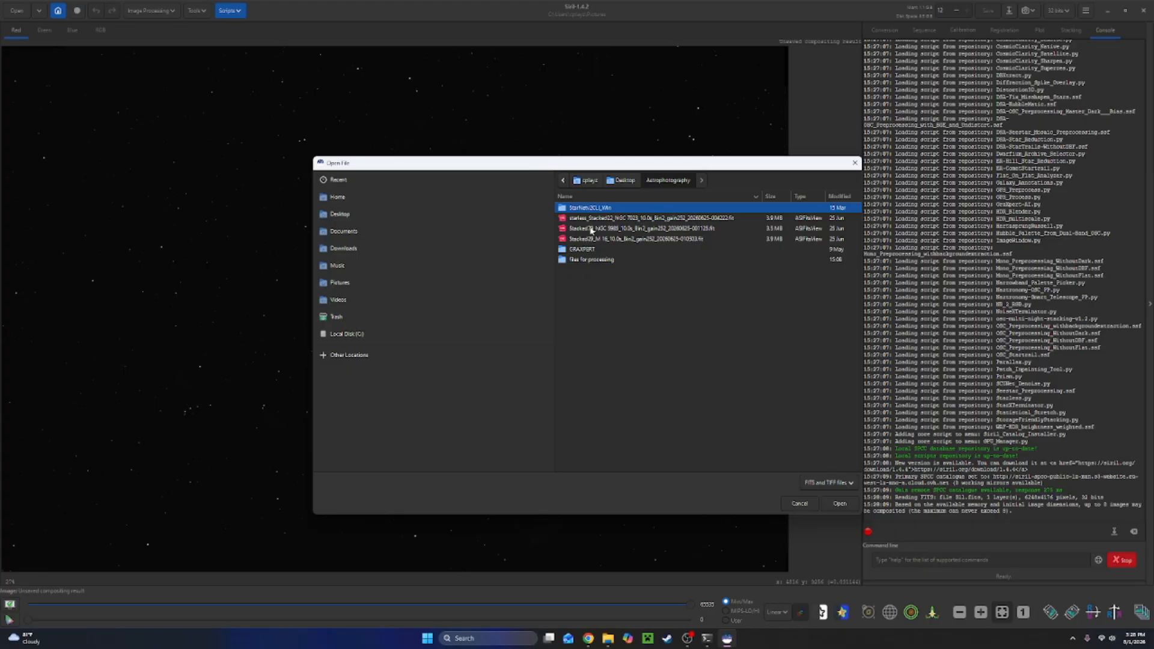
pyautogui.doubleClick(575, 260)
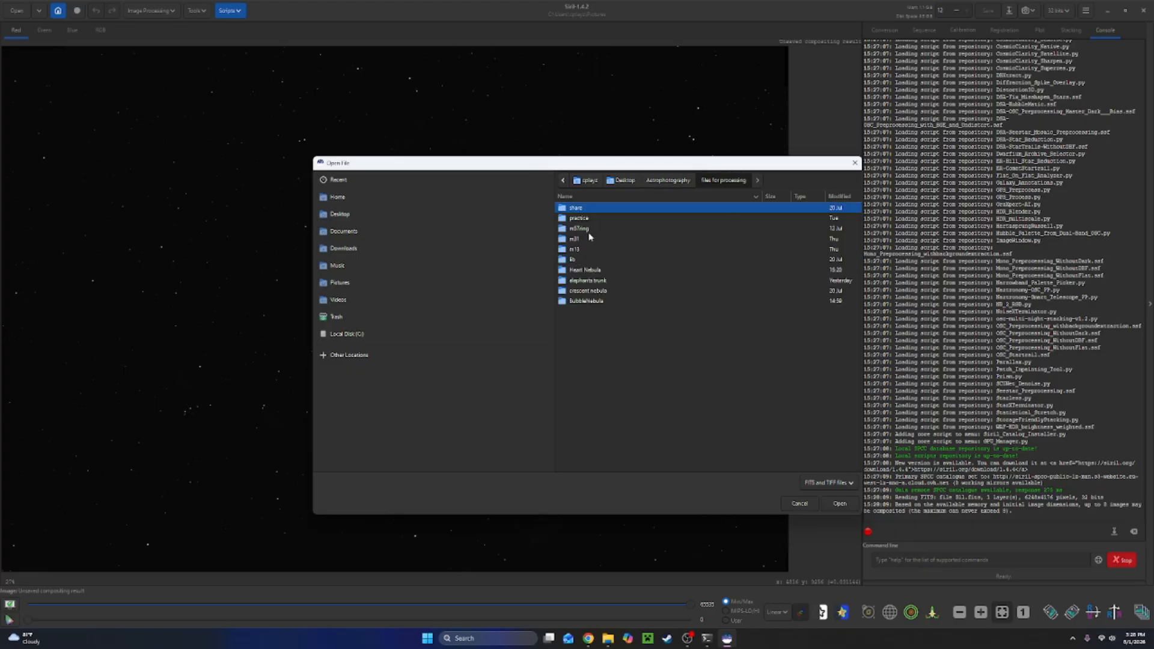
pyautogui.doubleClick(589, 270)
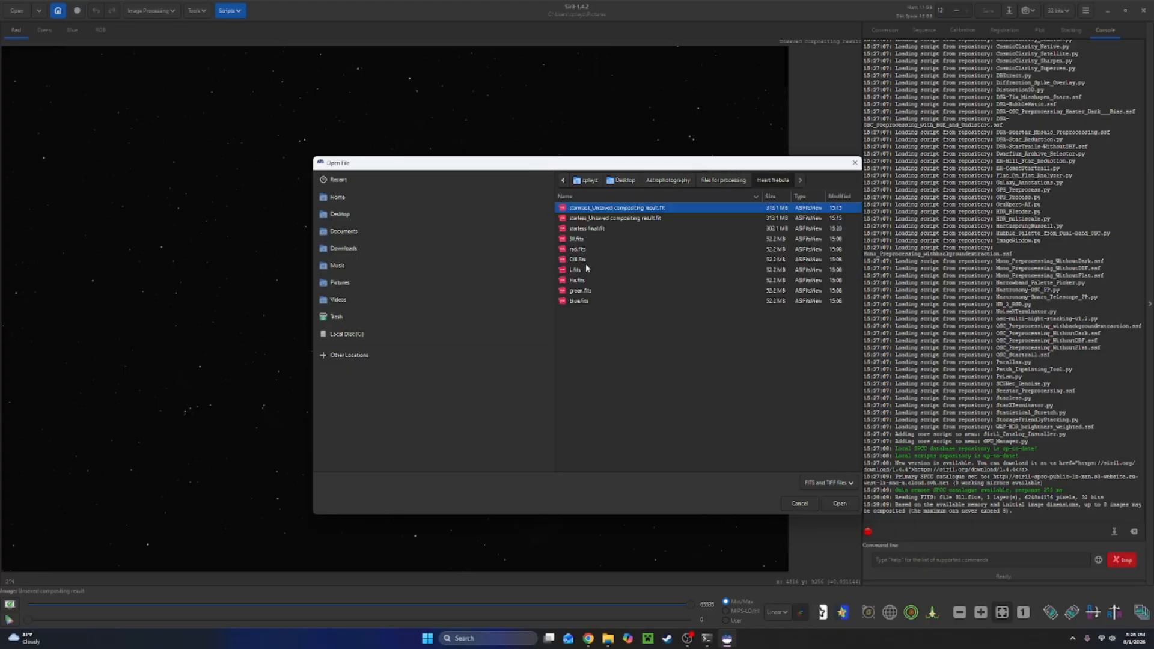
pyautogui.click(574, 283)
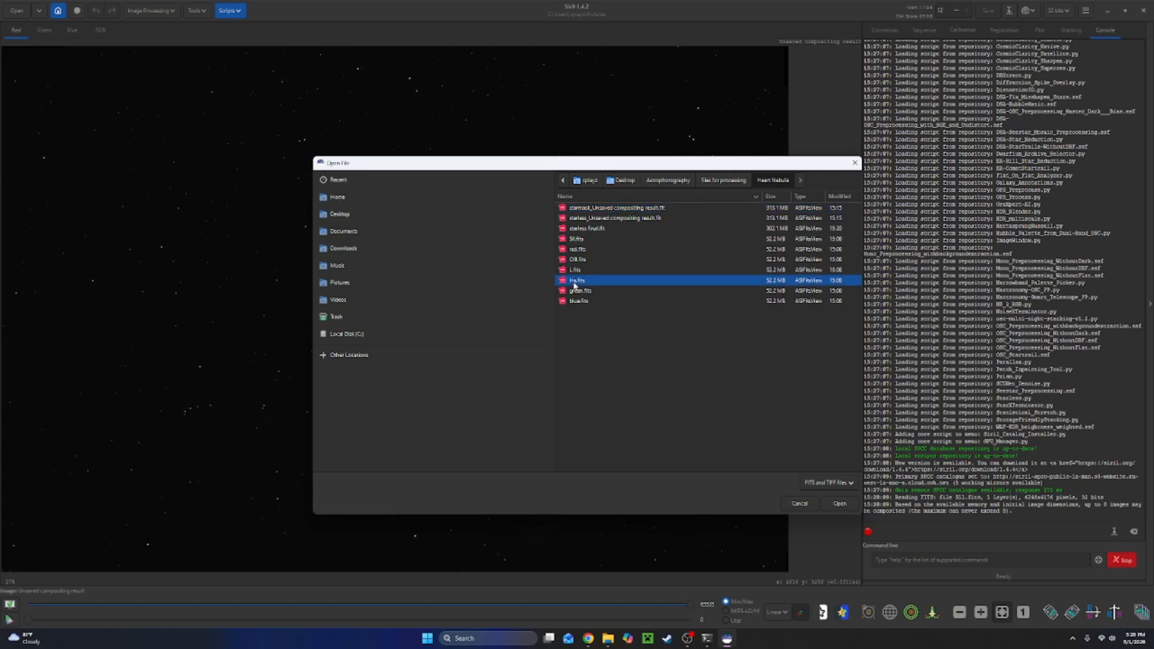
pyautogui.click(849, 507)
# Load OIII.fits from the Heart Nebula folder as the blue layer.
pyautogui.click(508, 311)
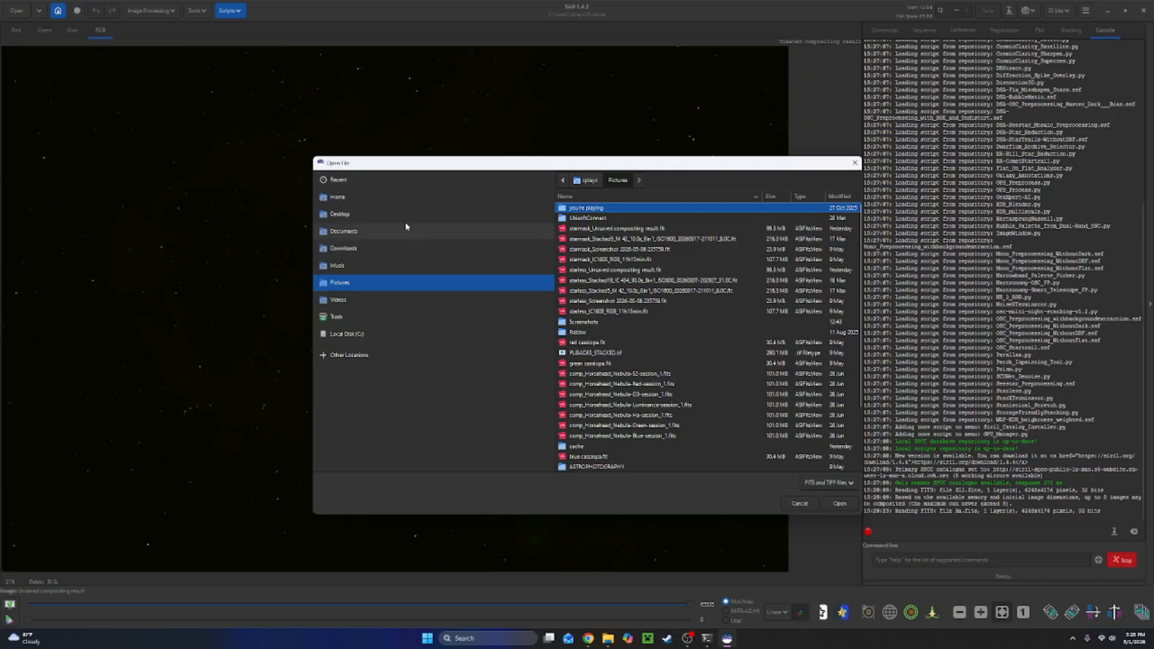
pyautogui.click(388, 232)
pyautogui.click(386, 217)
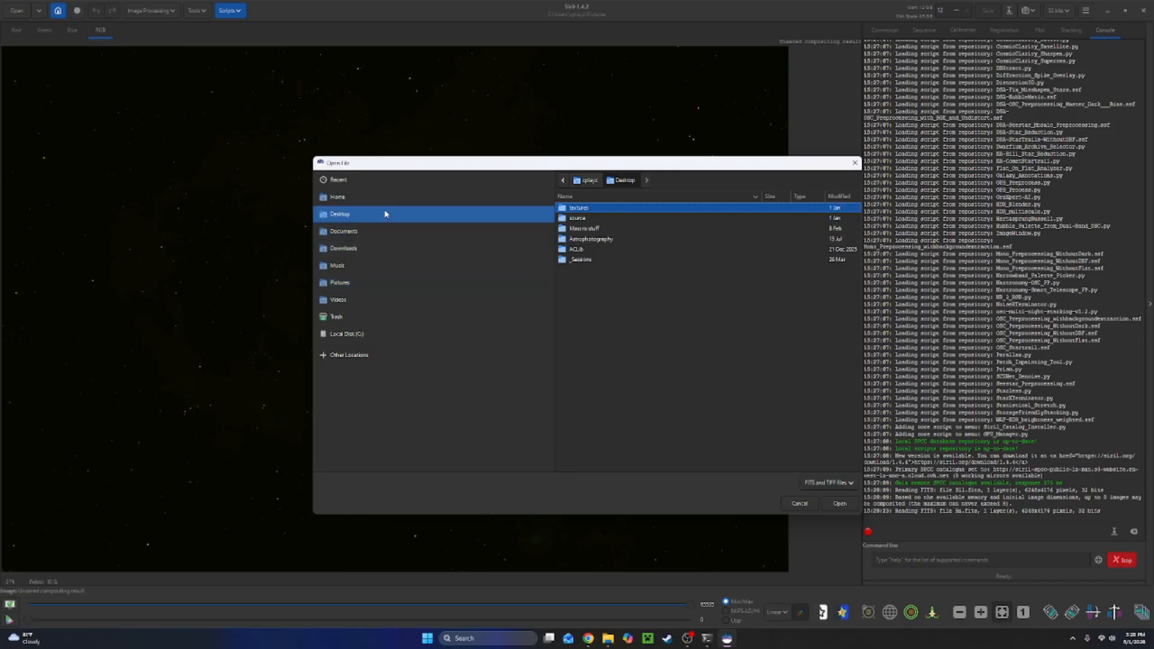
pyautogui.click(597, 240)
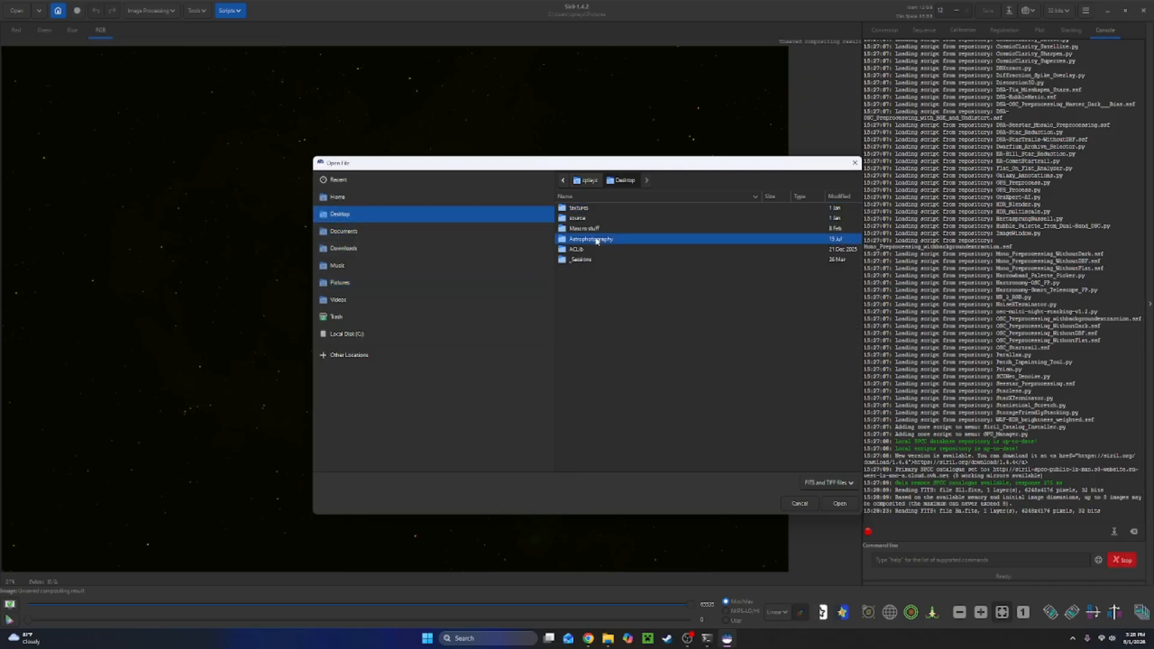
pyautogui.doubleClick(597, 240)
pyautogui.doubleClick(587, 260)
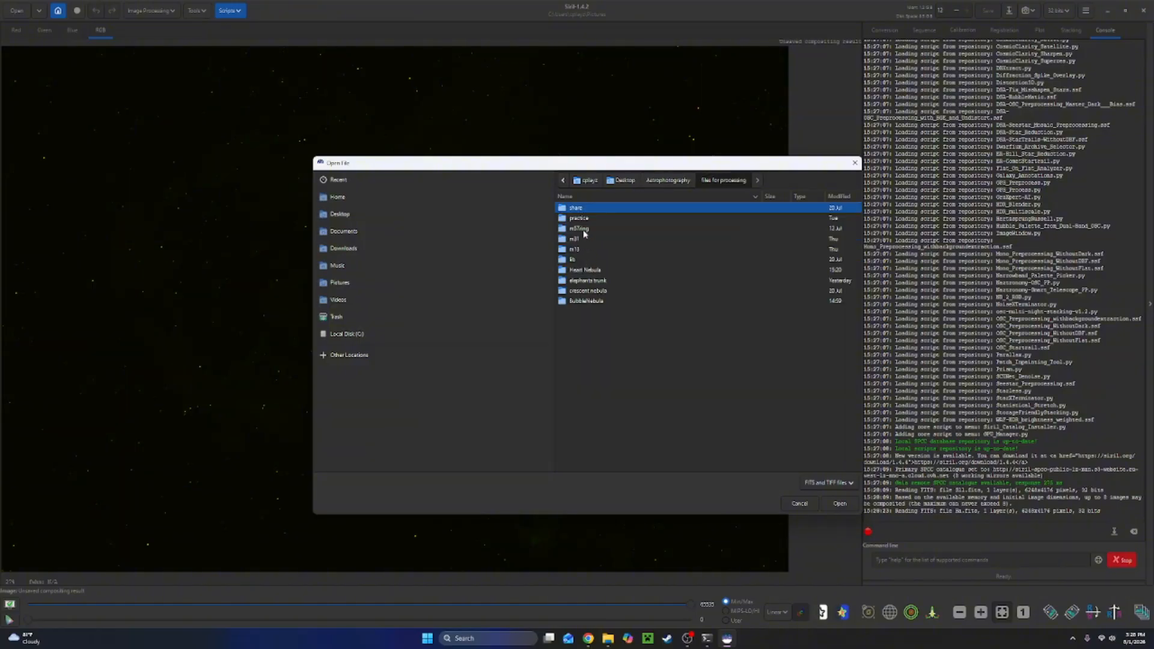
pyautogui.doubleClick(581, 270)
pyautogui.click(581, 260)
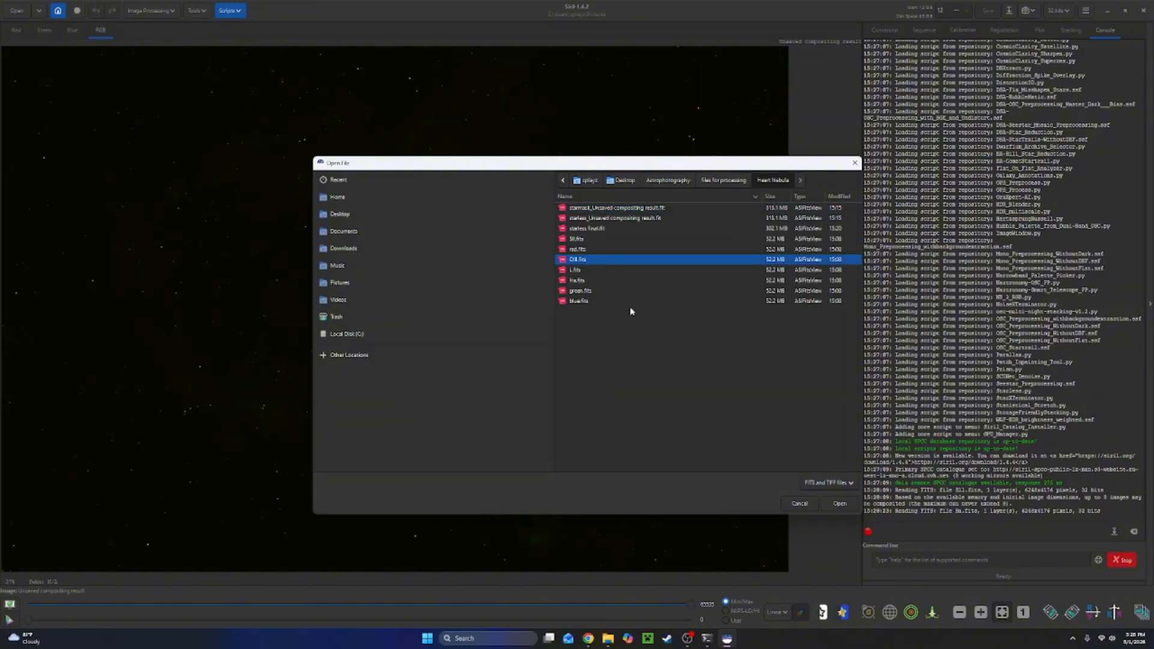
pyautogui.click(835, 500)
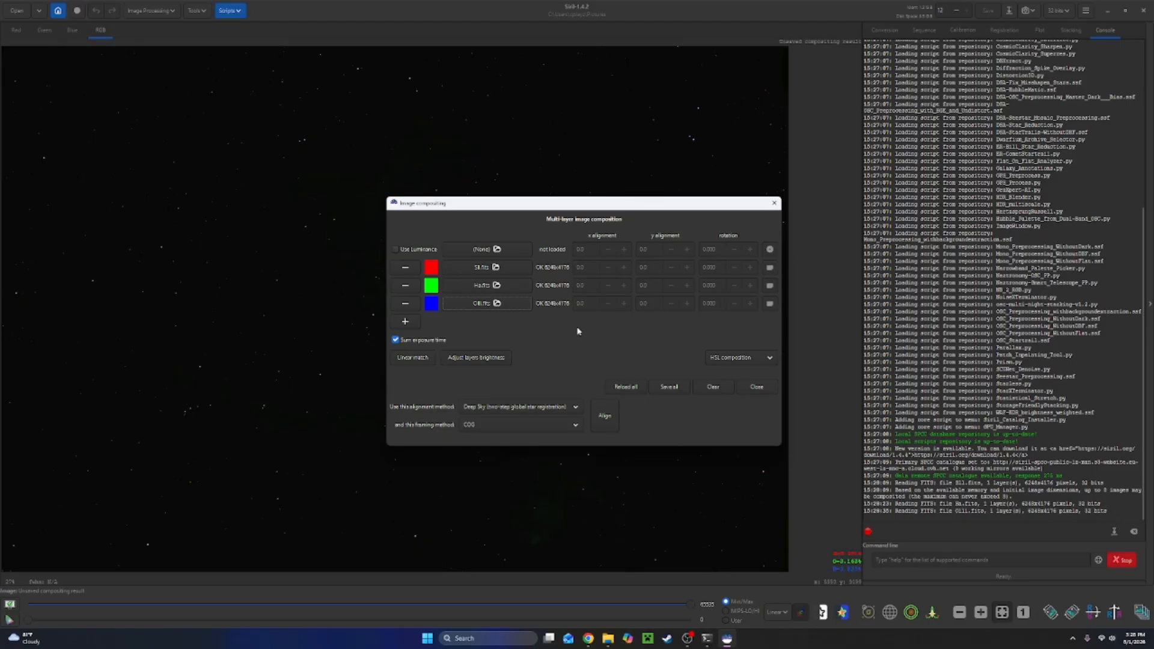
# Align the three layers with the Deep Sky two-step star registration and close the compositing dialog.
pyautogui.moveTo(598, 207); pyautogui.dragTo(677, 412)
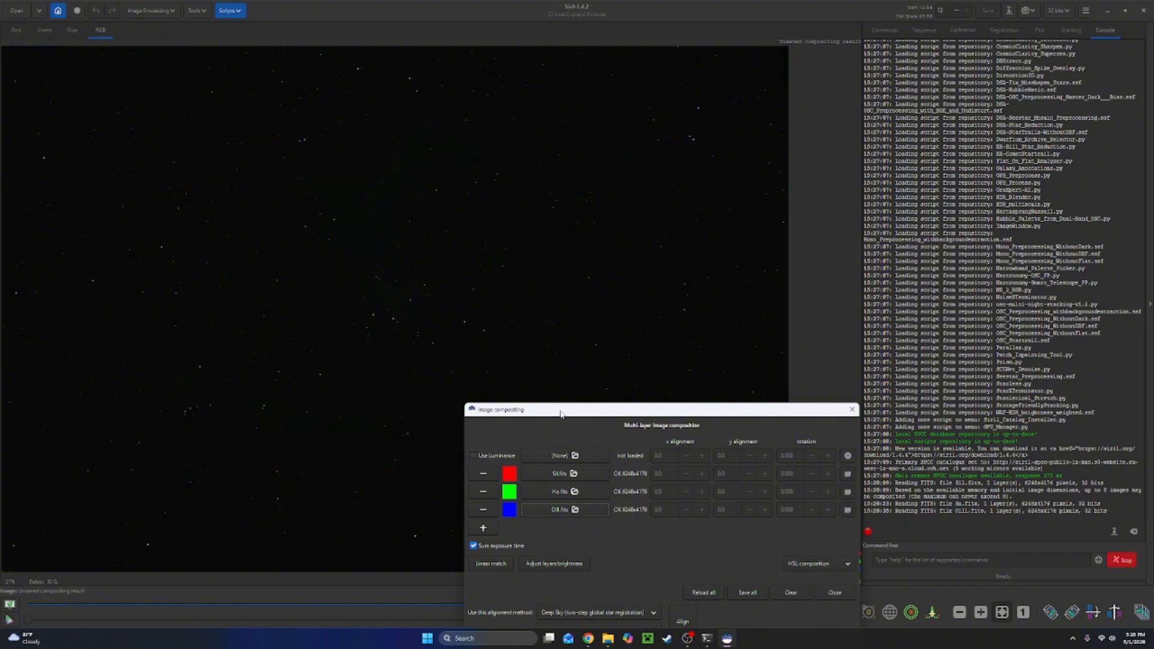
pyautogui.moveTo(568, 409); pyautogui.dragTo(573, 212)
pyautogui.click(684, 425)
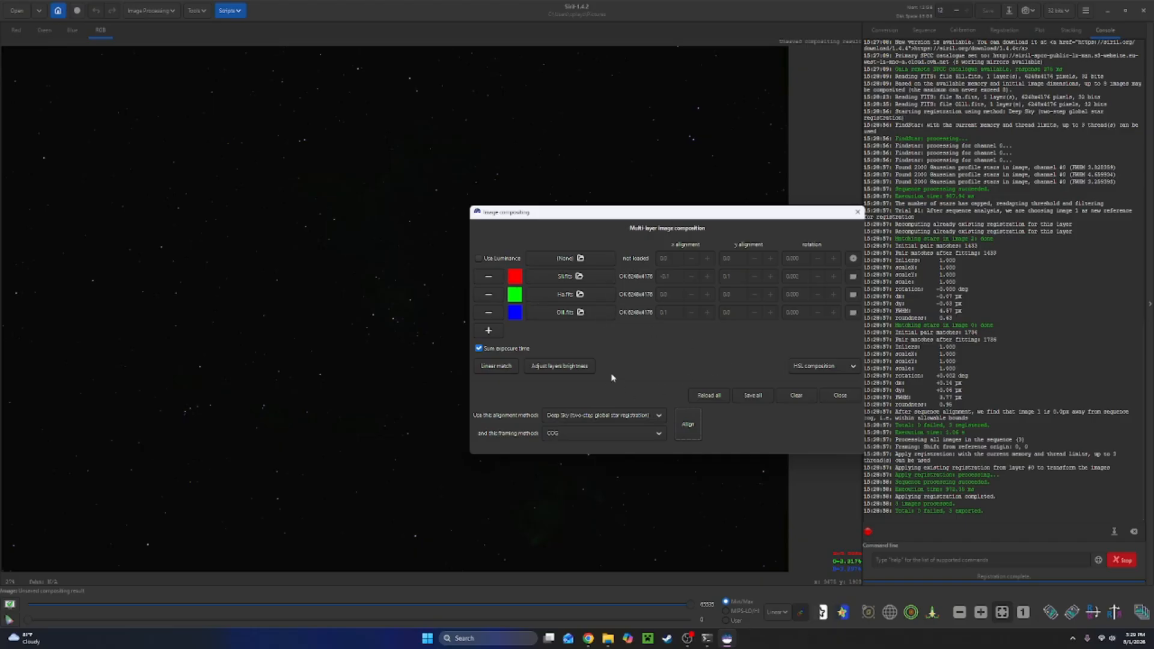
pyautogui.click(839, 395)
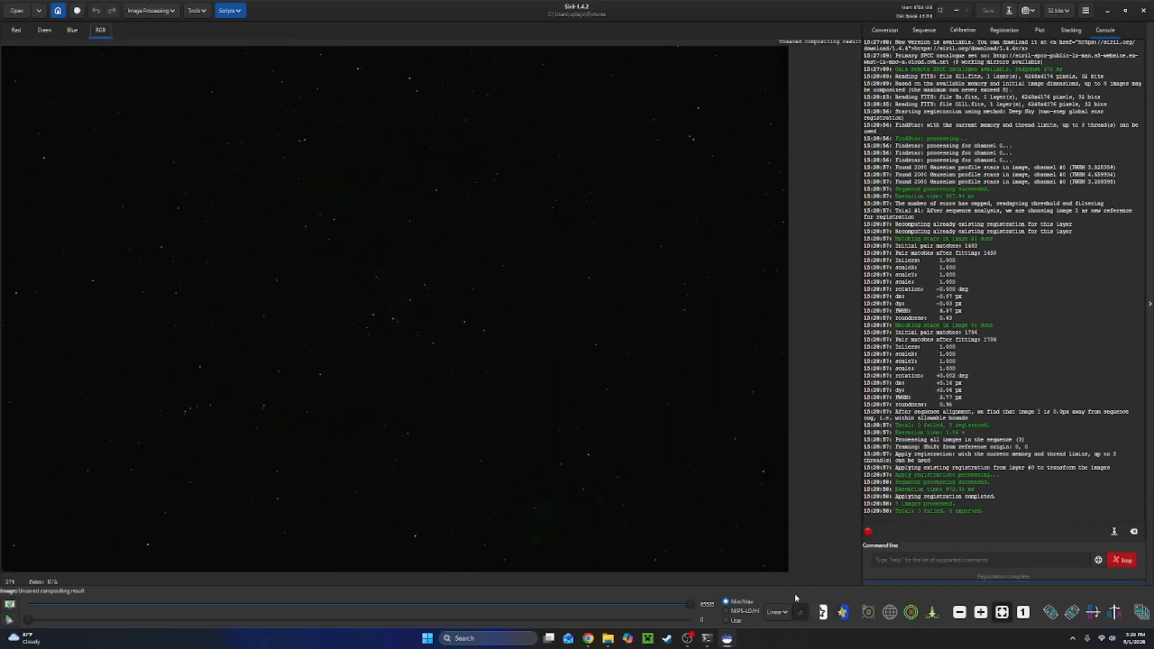
# Switch the display stretch to AutoStretch.
pyautogui.click(777, 610)
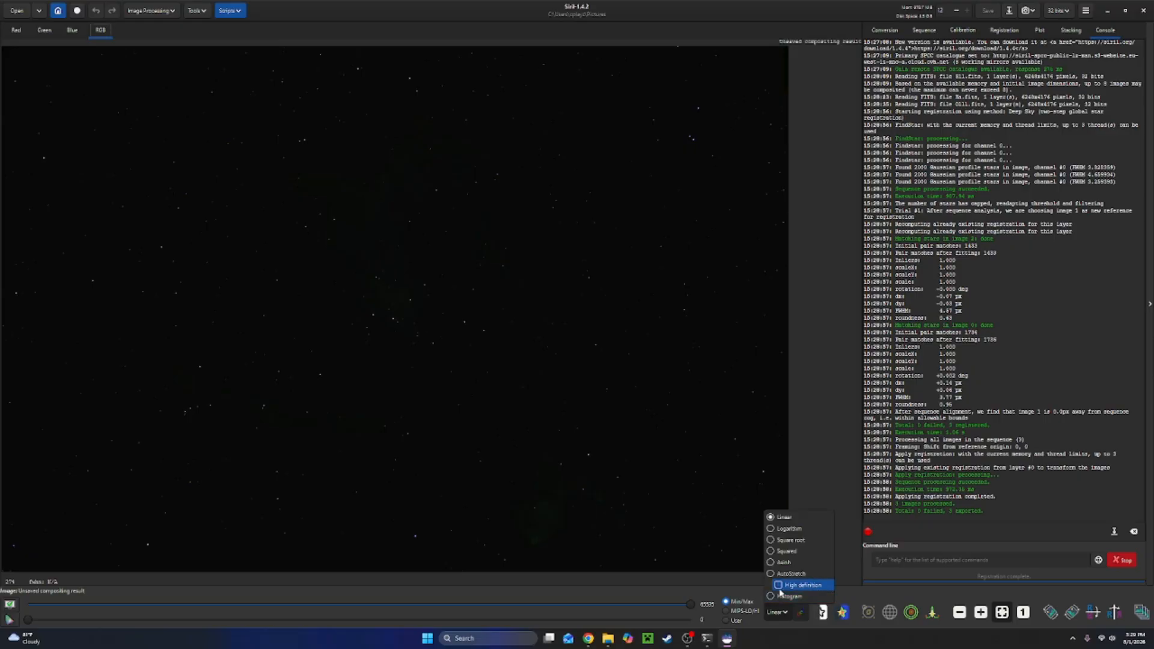
pyautogui.click(785, 575)
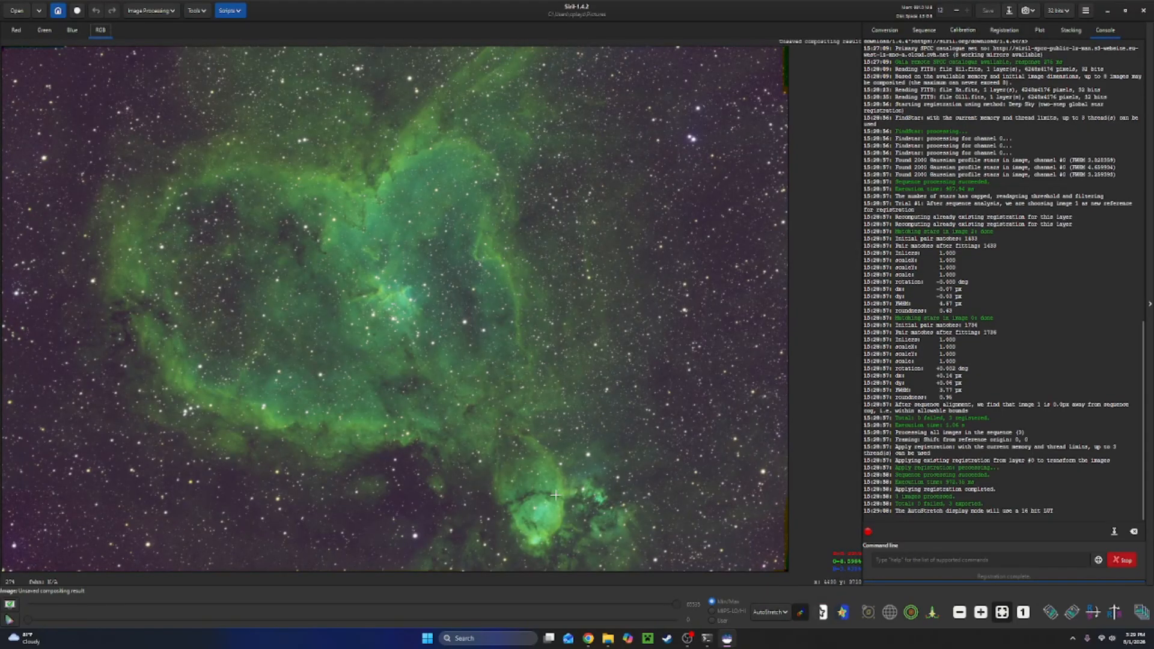
# Toggle linked and unlinked channels in the autostretch display to compare the colour balance.
pyautogui.click(799, 613)
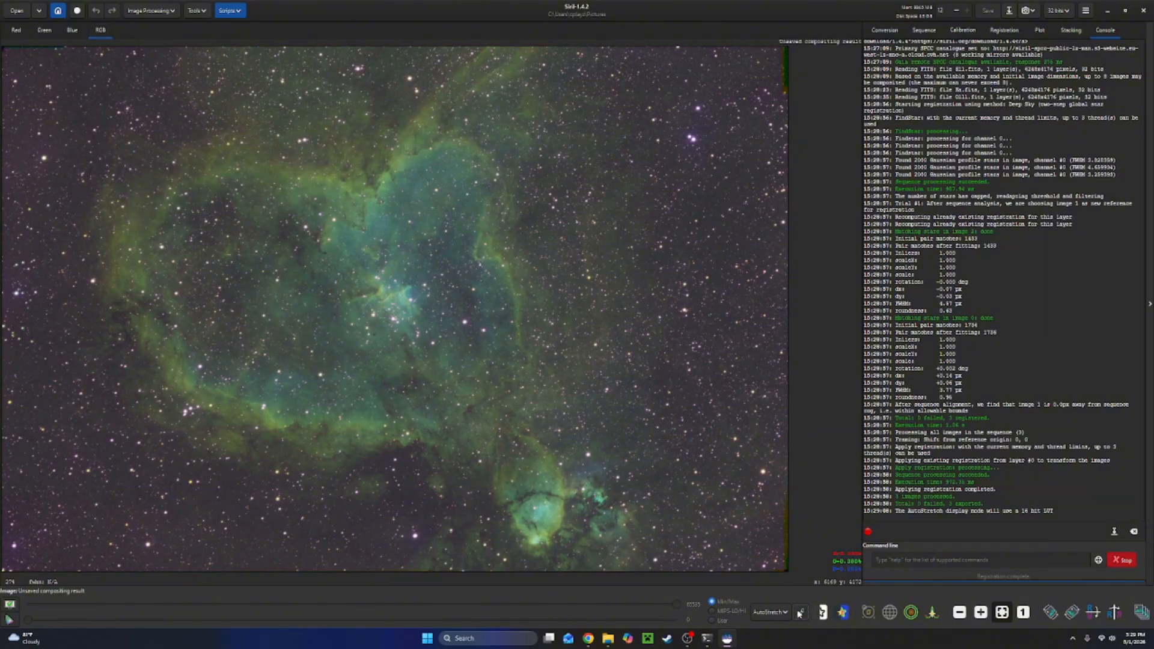
pyautogui.click(799, 613)
pyautogui.click(800, 613)
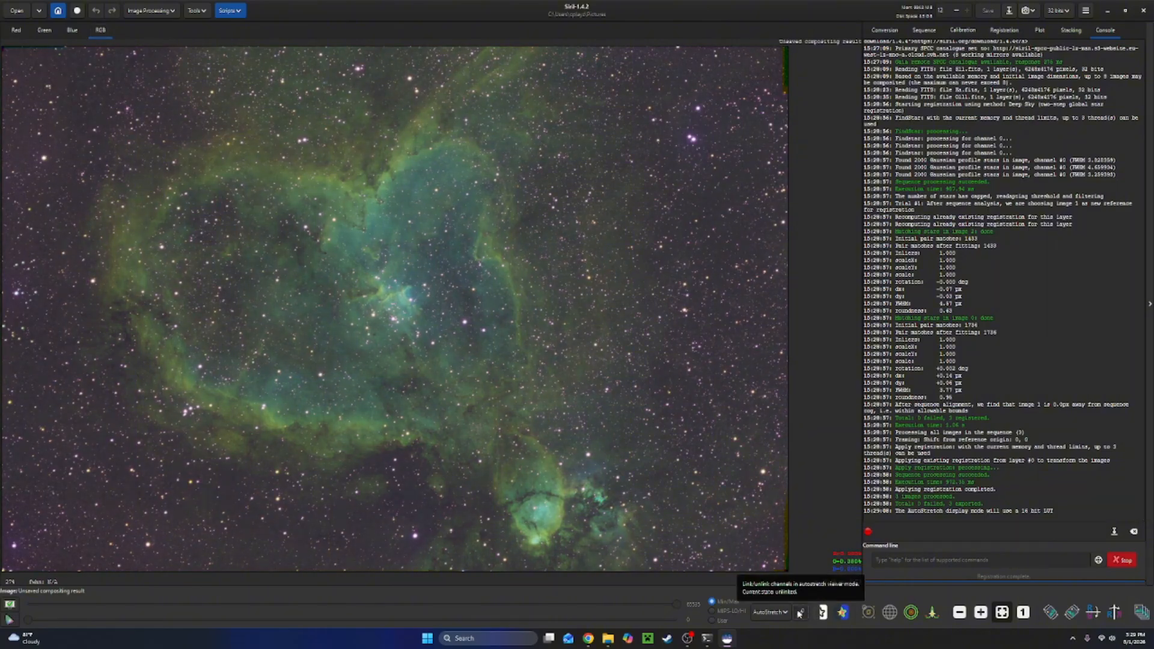
pyautogui.click(799, 613)
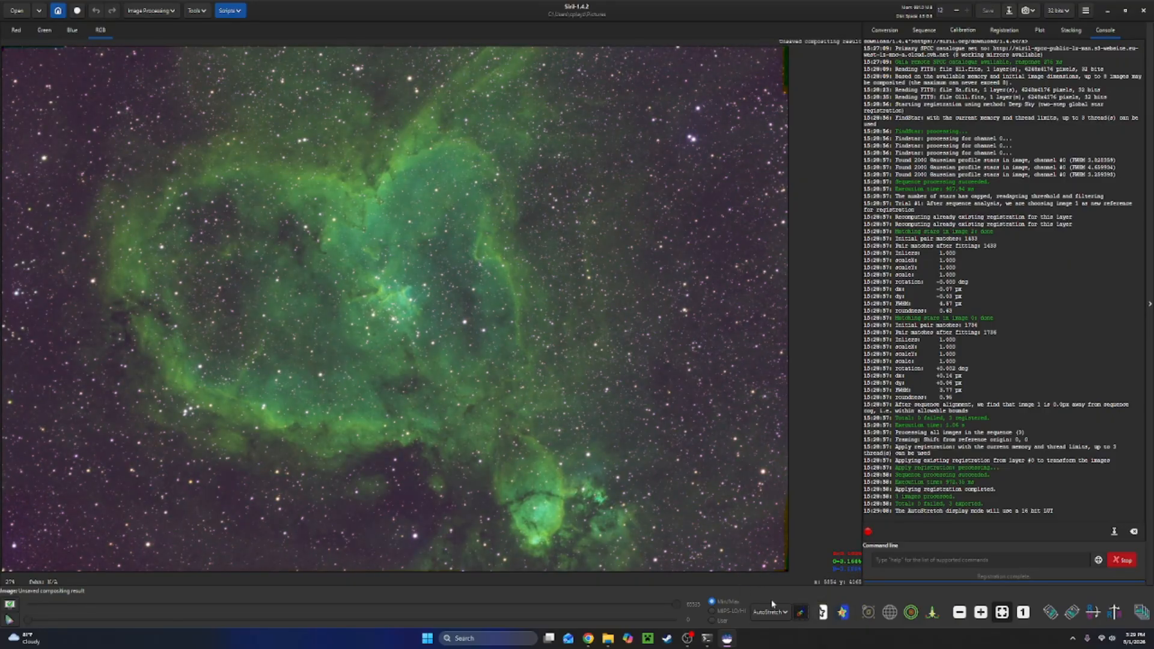
pyautogui.click(799, 613)
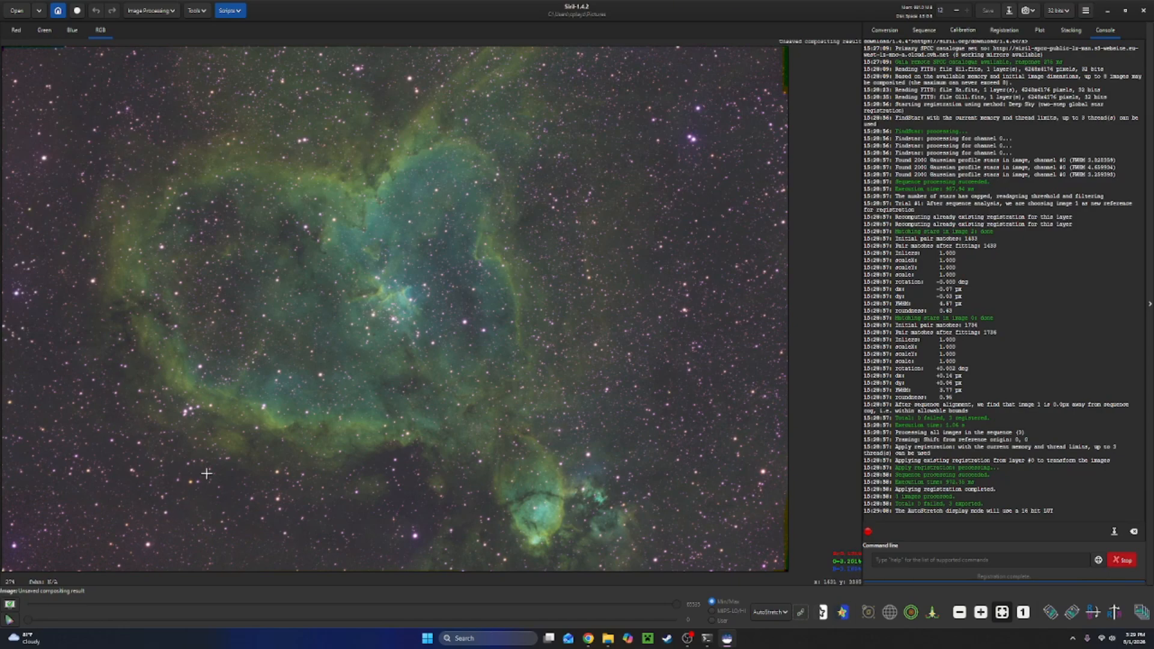
pyautogui.click(801, 617)
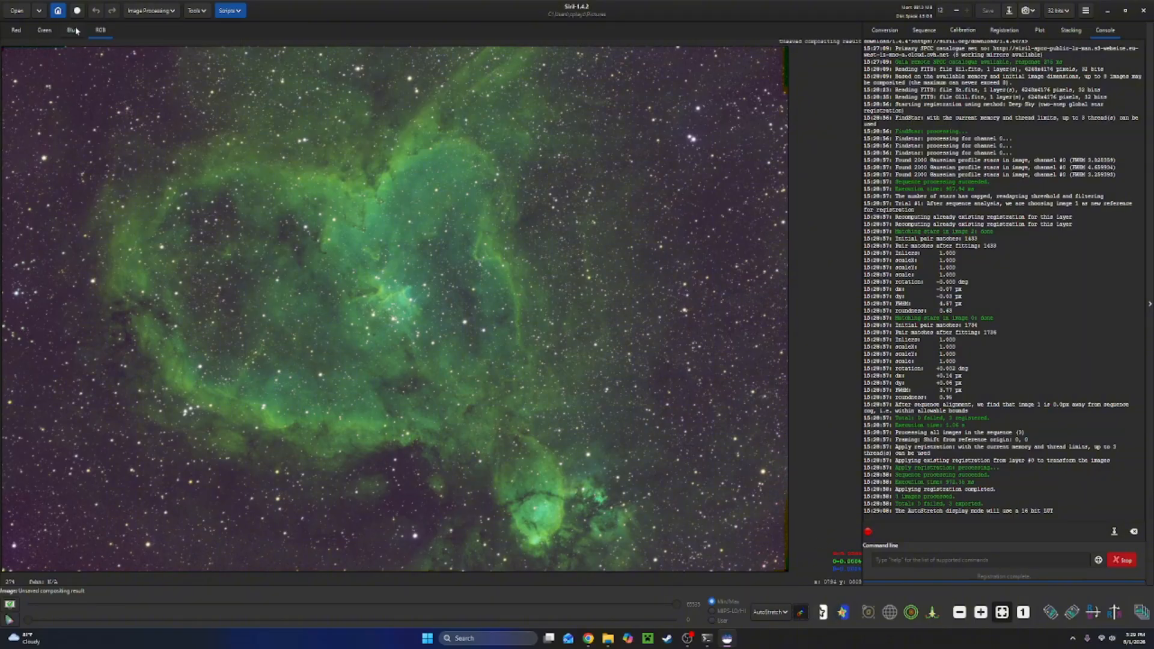
# View the Red, Green and Blue channels individually, then return to the RGB view.
pyautogui.click(45, 30)
pyautogui.click(21, 35)
pyautogui.click(44, 31)
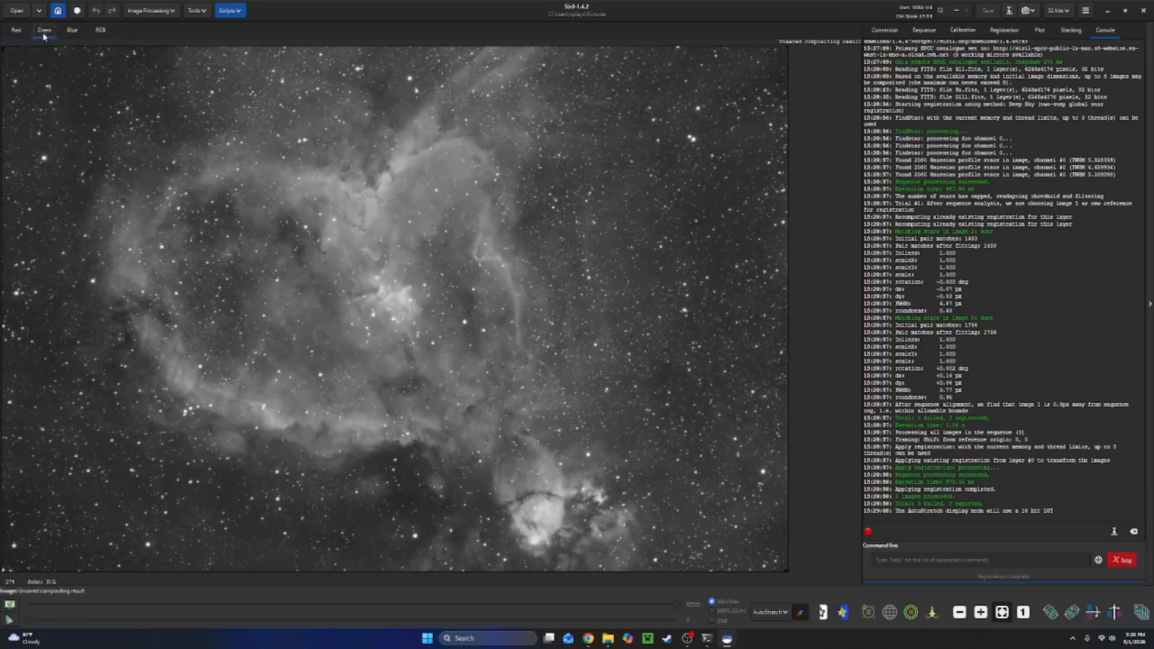
pyautogui.click(73, 31)
pyautogui.click(100, 30)
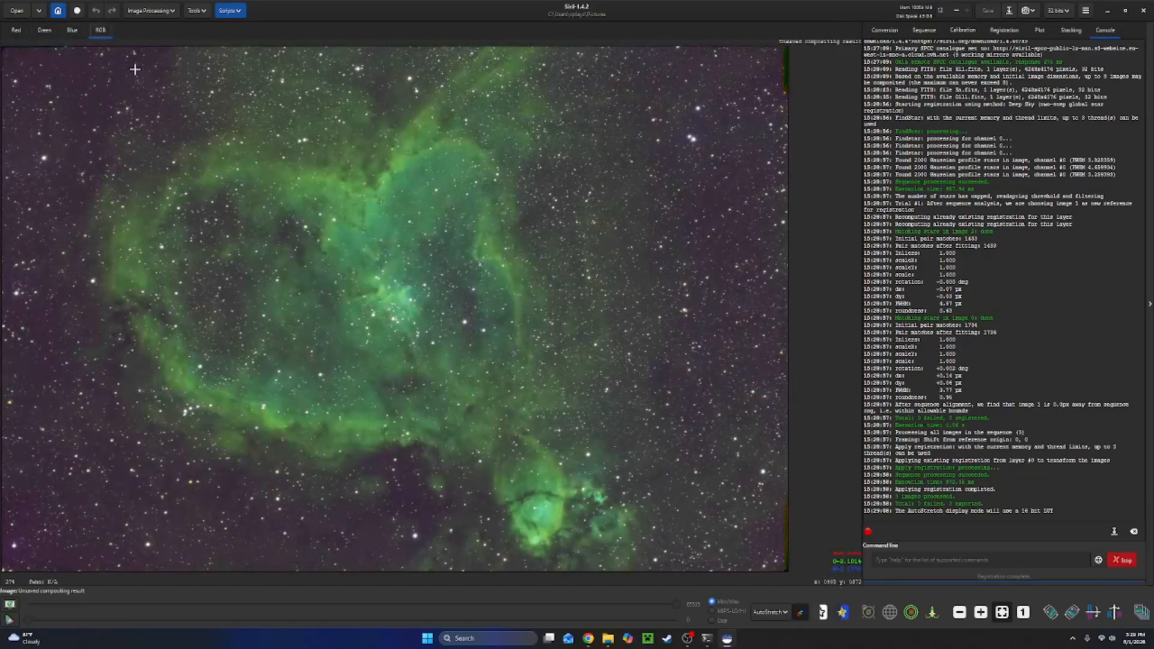
# Open Background Extraction and place background samples manually on empty sky areas along the right and lower parts of the image.
pyautogui.click(155, 13)
pyautogui.click(117, 157)
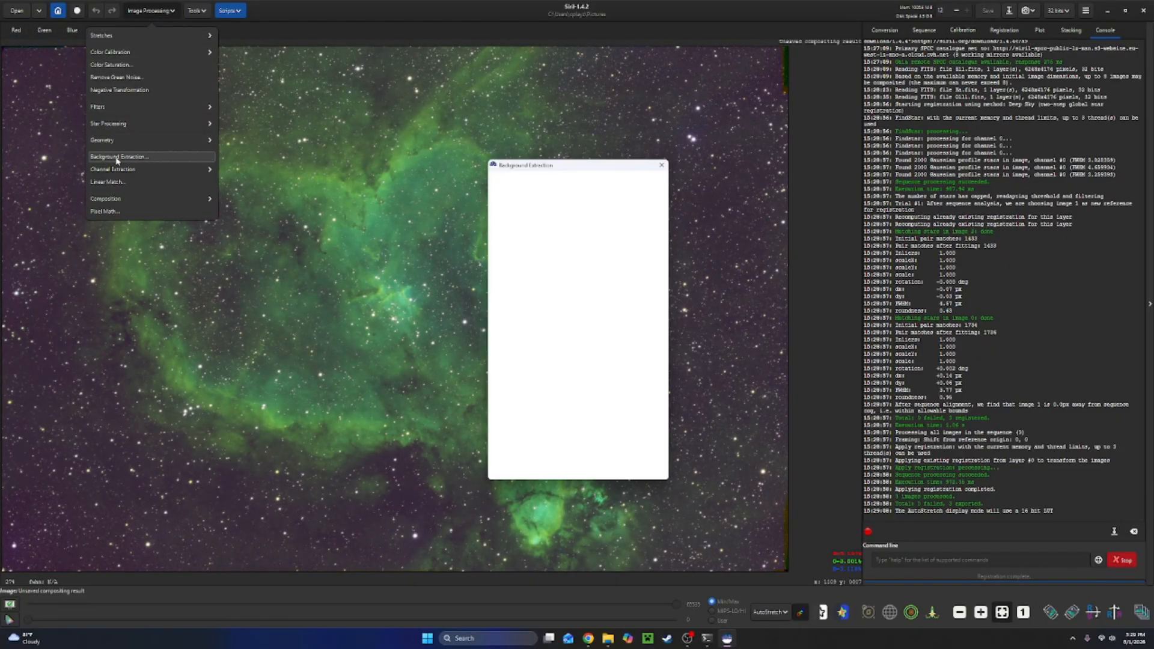
pyautogui.moveTo(587, 172); pyautogui.dragTo(627, 361)
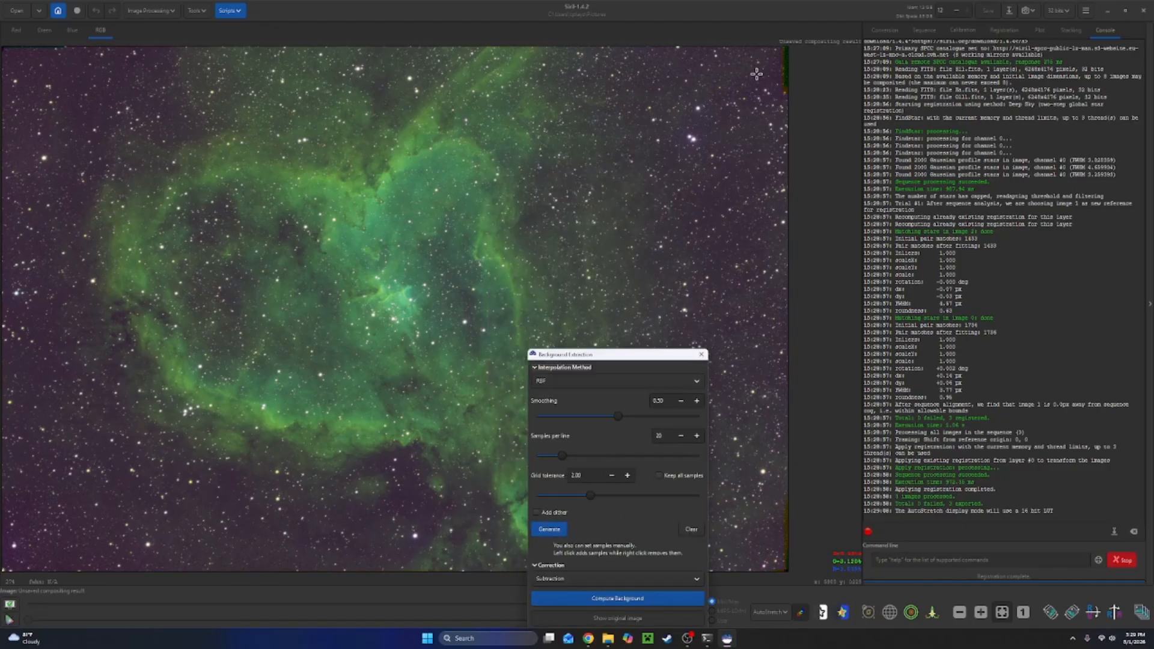
pyautogui.click(771, 102)
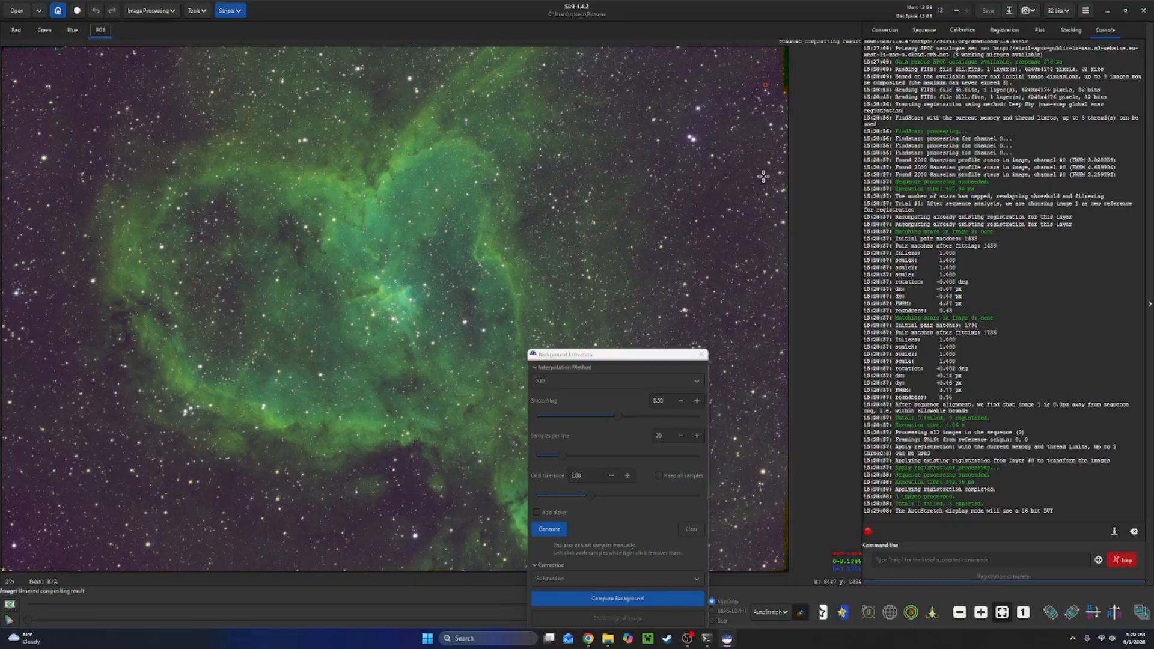
pyautogui.click(740, 229)
pyautogui.click(744, 244)
pyautogui.moveTo(612, 360); pyautogui.dragTo(441, 492)
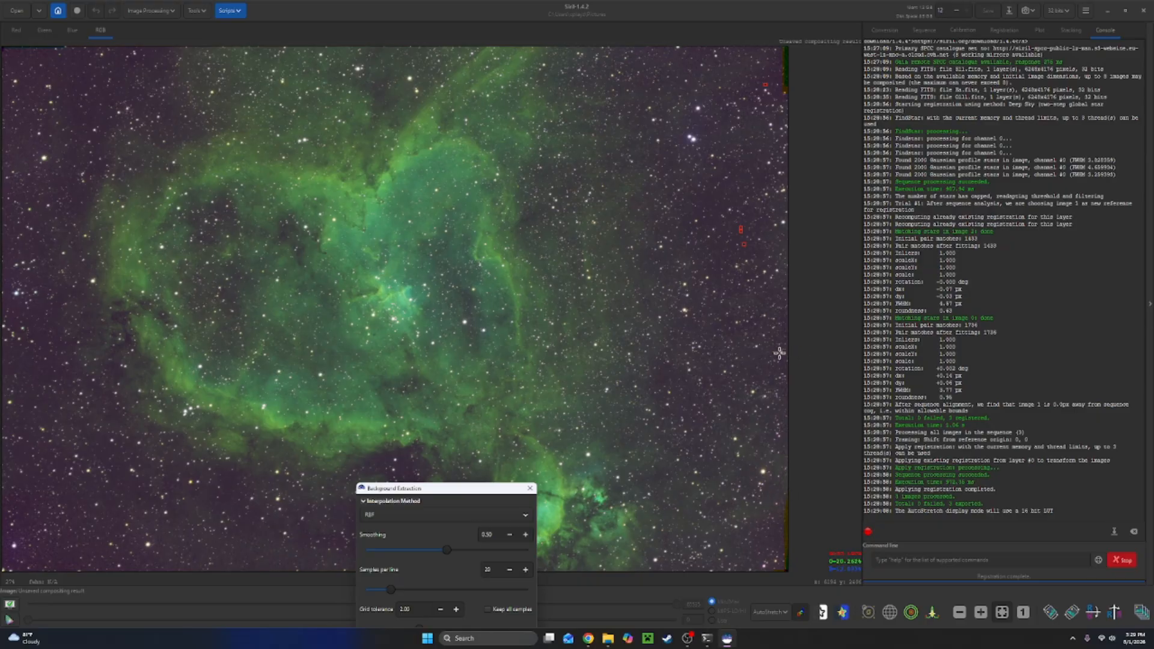
pyautogui.click(663, 375)
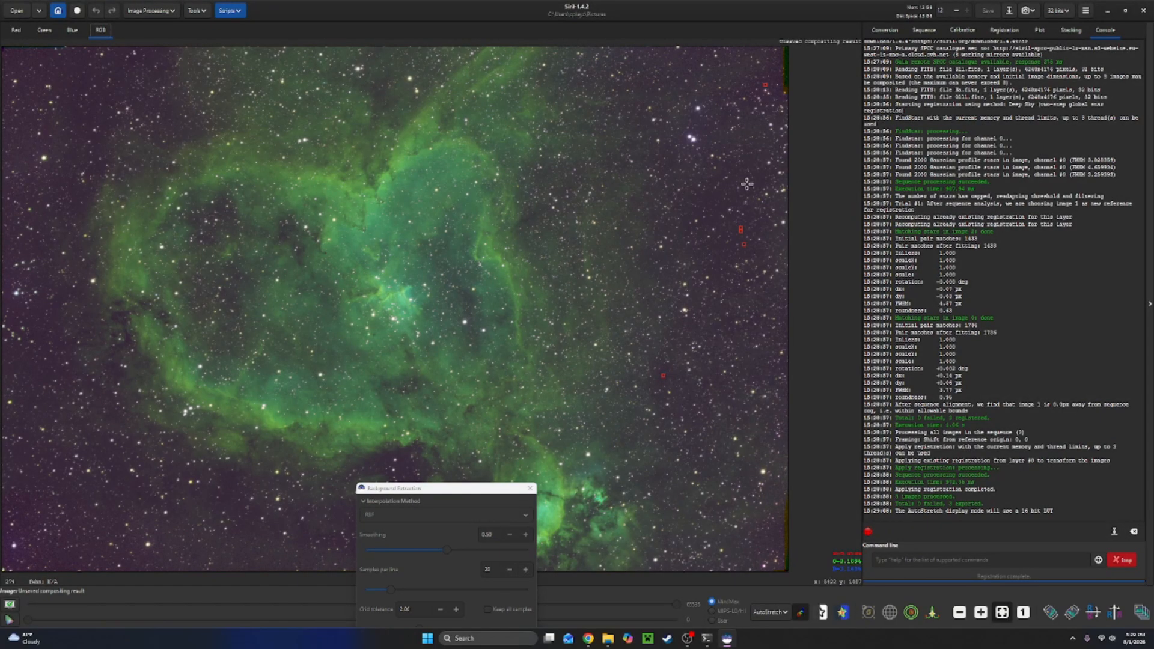
pyautogui.click(710, 59)
pyautogui.click(777, 538)
pyautogui.moveTo(463, 489); pyautogui.dragTo(702, 510)
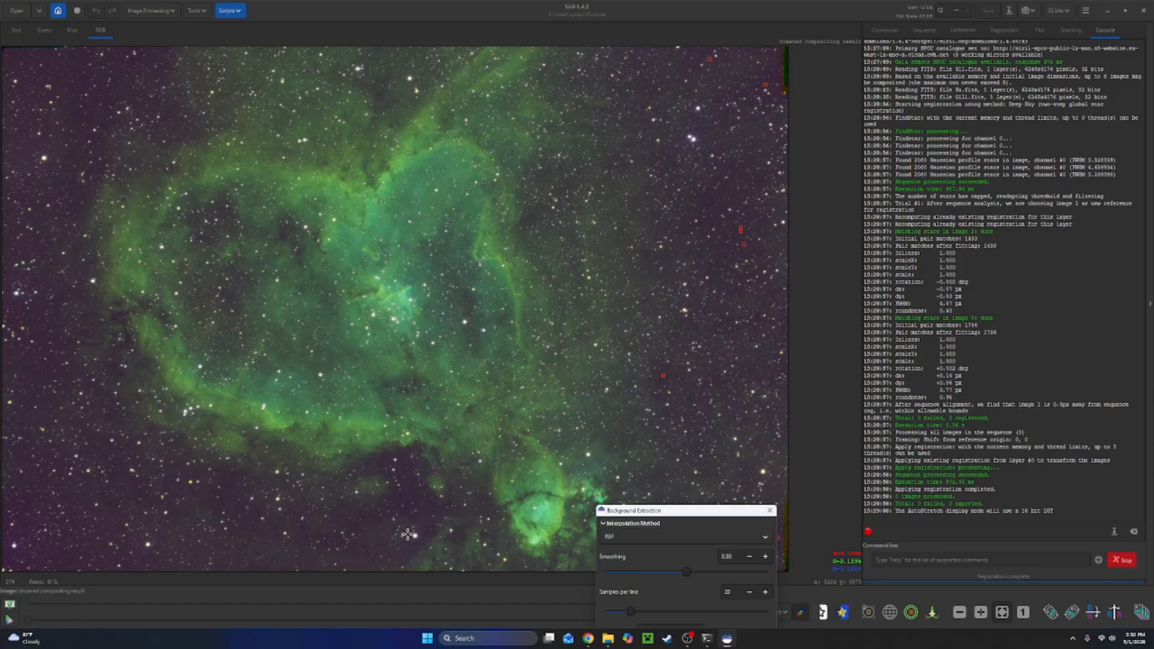
pyautogui.click(259, 565)
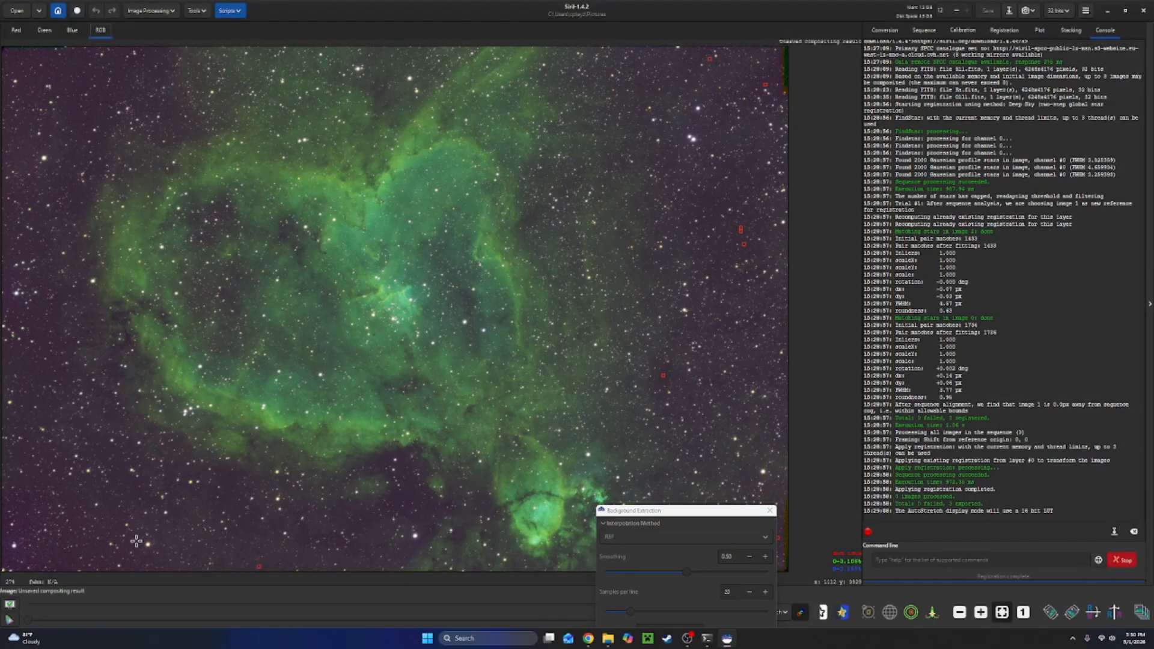
# Add more background samples along the left edge, compute the background with RBF interpolation and Subtraction correction, and apply it.
pyautogui.click(56, 557)
pyautogui.click(23, 508)
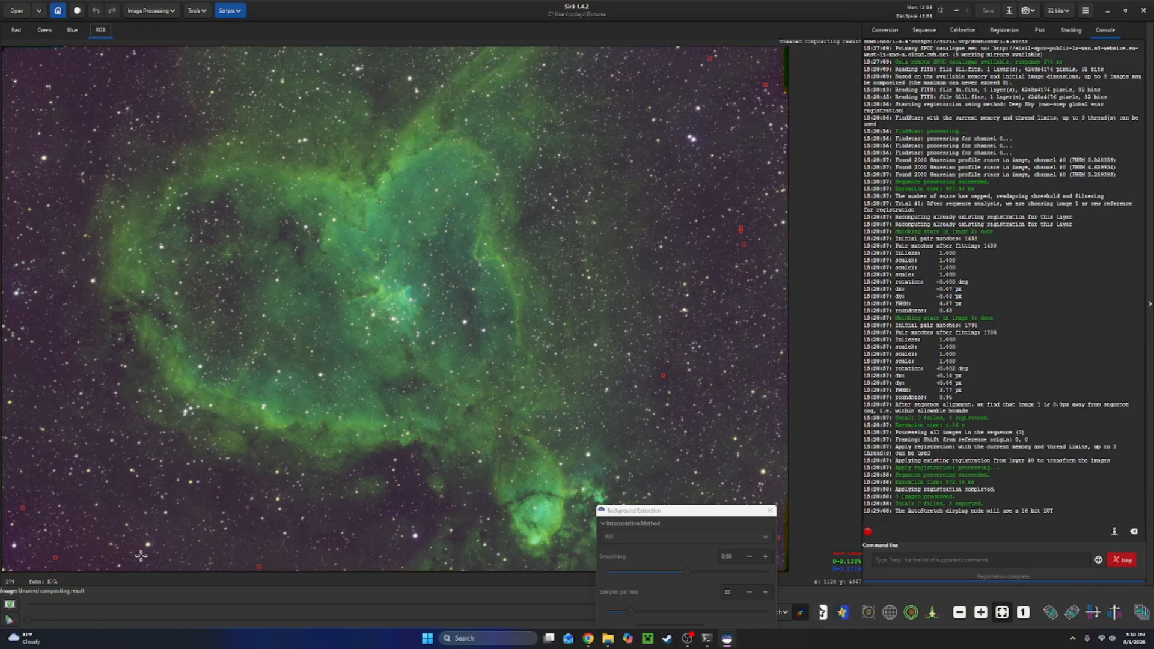
pyautogui.click(15, 58)
pyautogui.click(15, 68)
pyautogui.moveTo(692, 514); pyautogui.dragTo(910, 325)
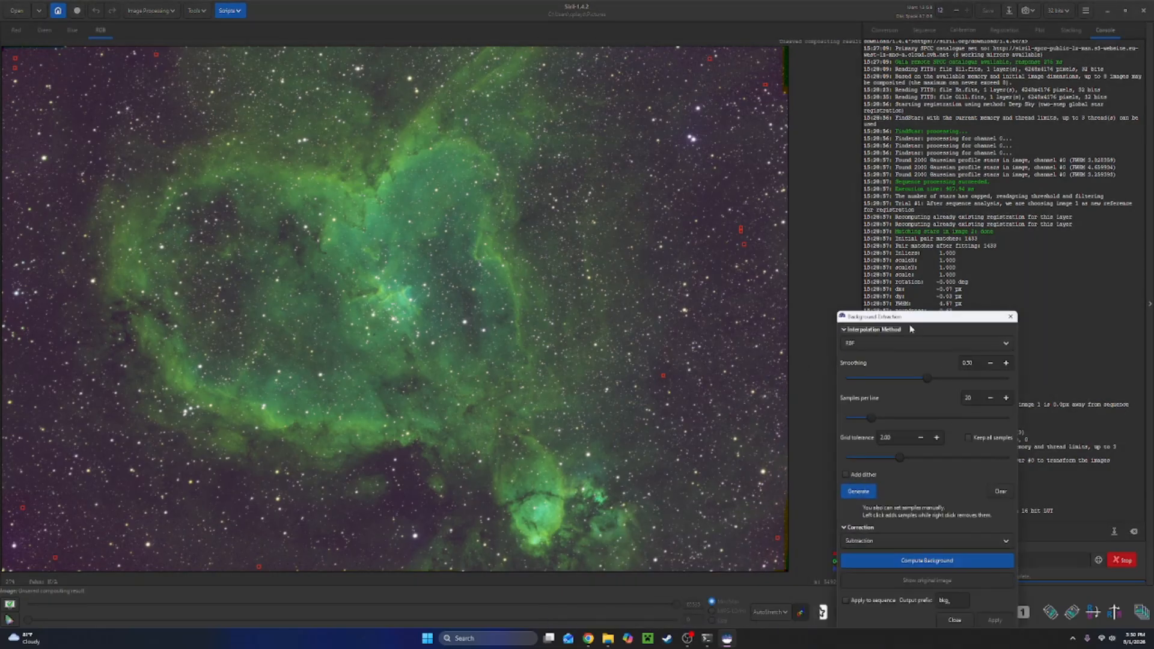
pyautogui.click(130, 495)
pyautogui.click(20, 455)
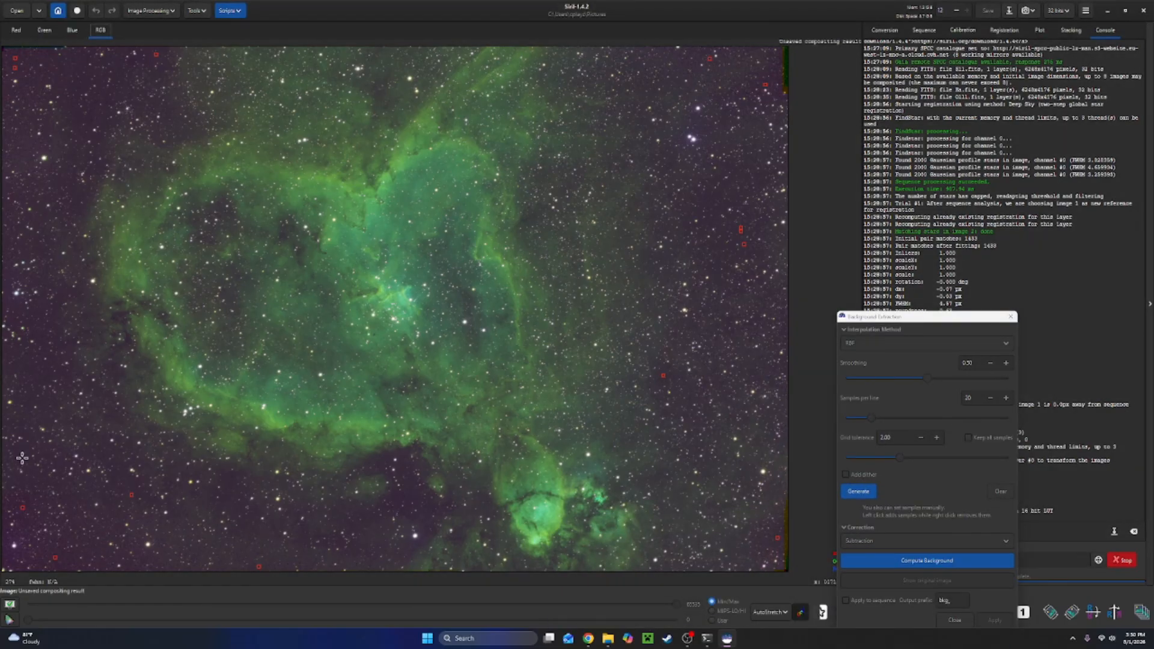
pyautogui.click(6, 240)
pyautogui.click(894, 562)
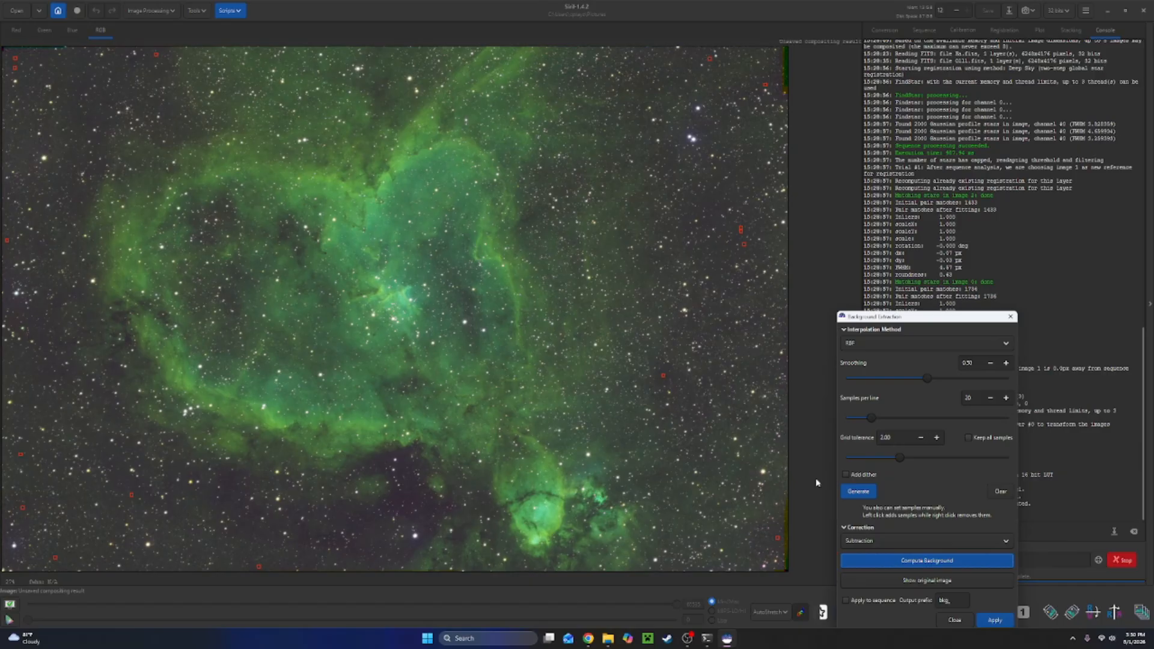
pyautogui.click(979, 620)
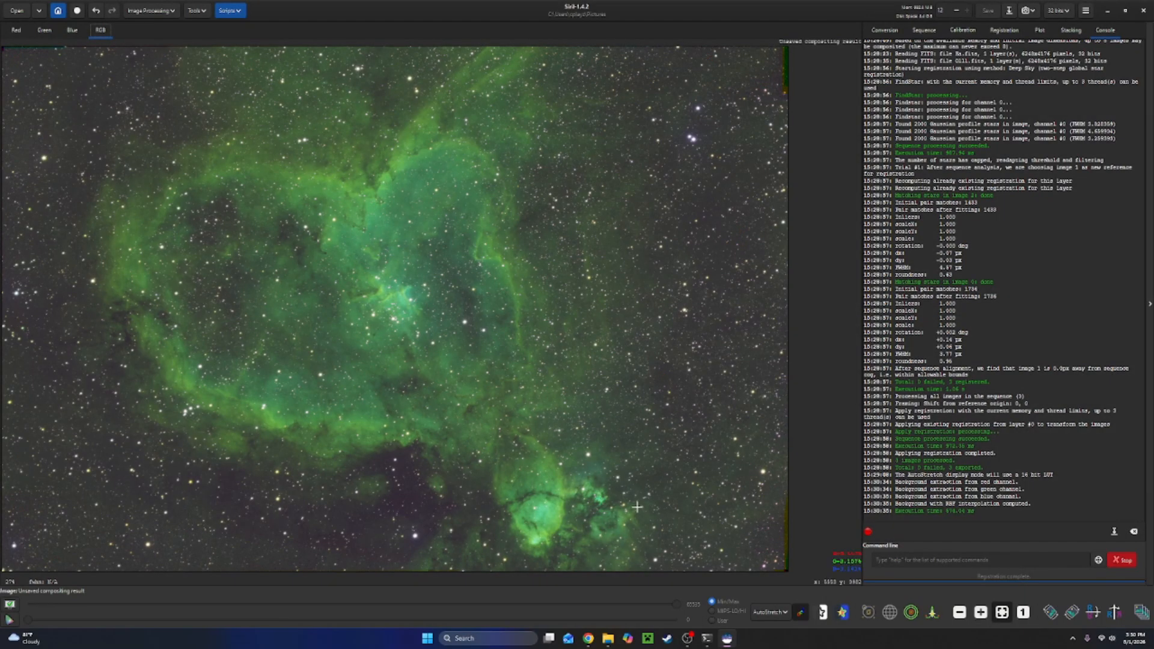
# Remove green noise with the Average Neutral protection method and Preserve lightness enabled, then relink the autostretch display channels.
pyautogui.moveTo(172, 11); pyautogui.dragTo(170, 16)
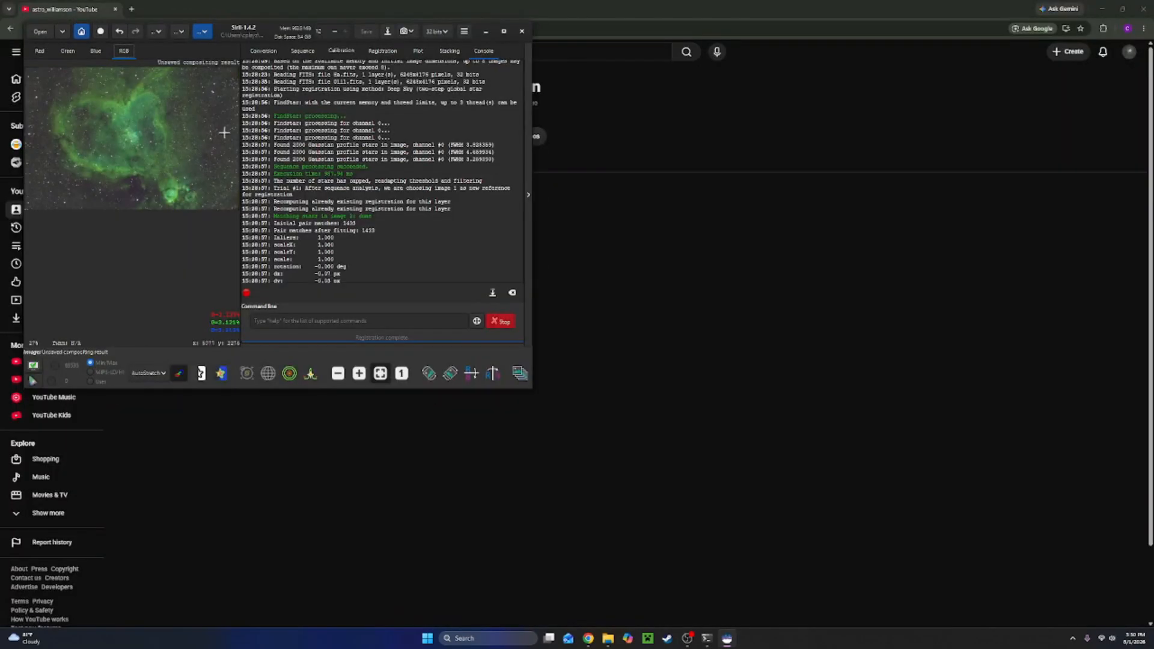
pyautogui.click(505, 31)
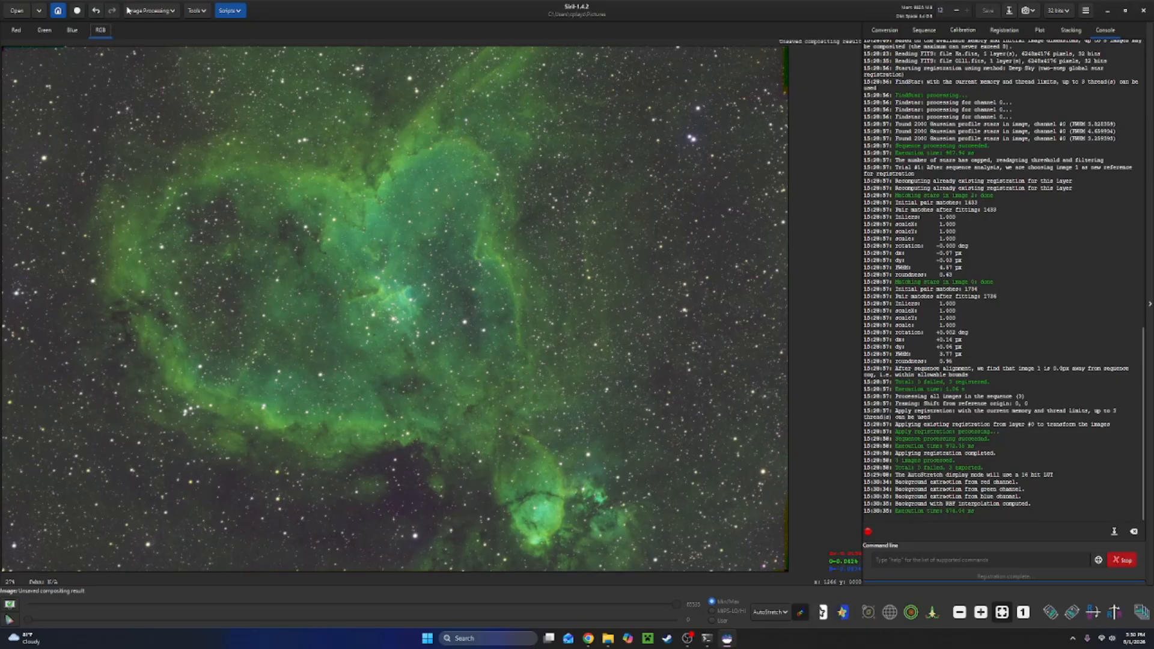
pyautogui.click(151, 10)
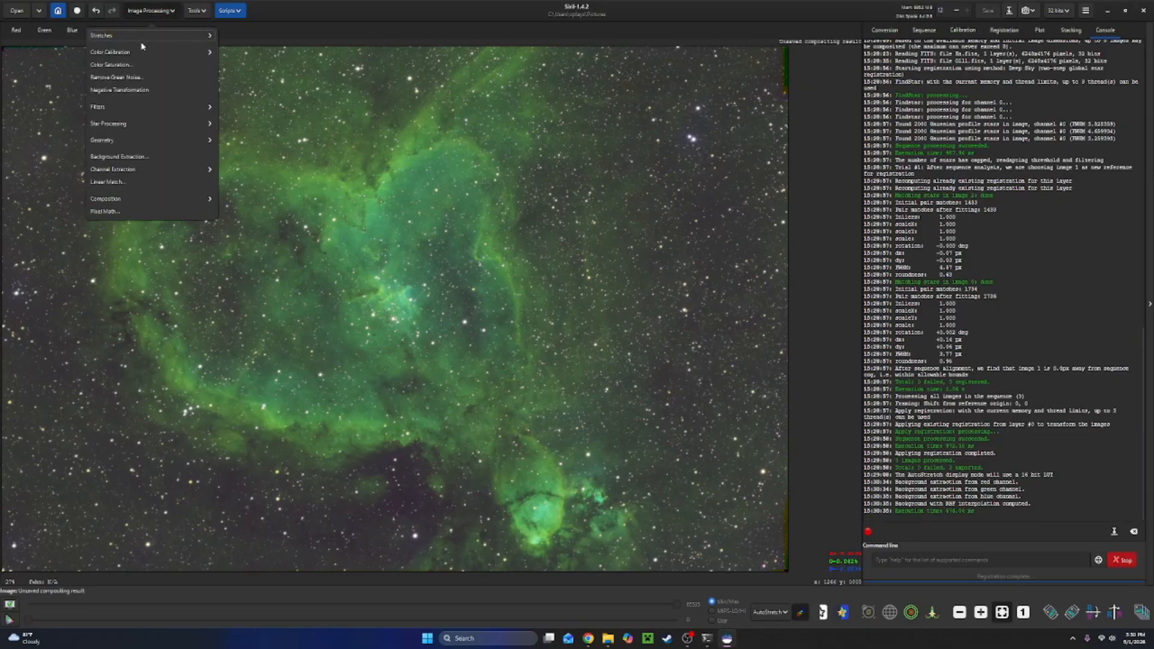
pyautogui.click(140, 80)
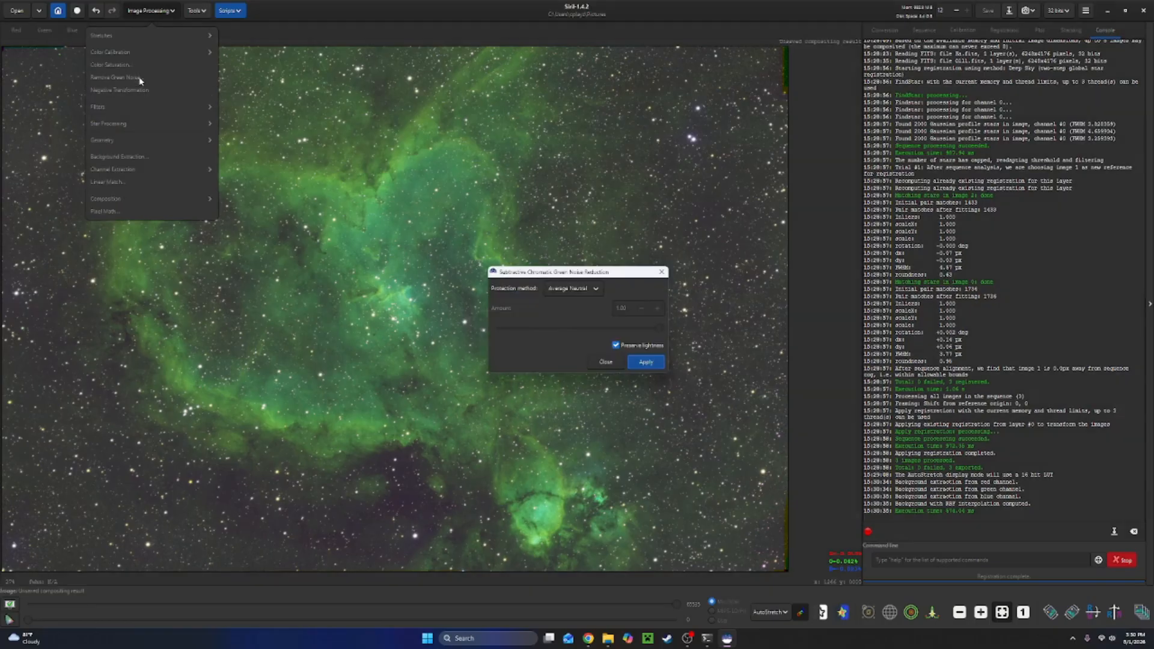
pyautogui.click(646, 363)
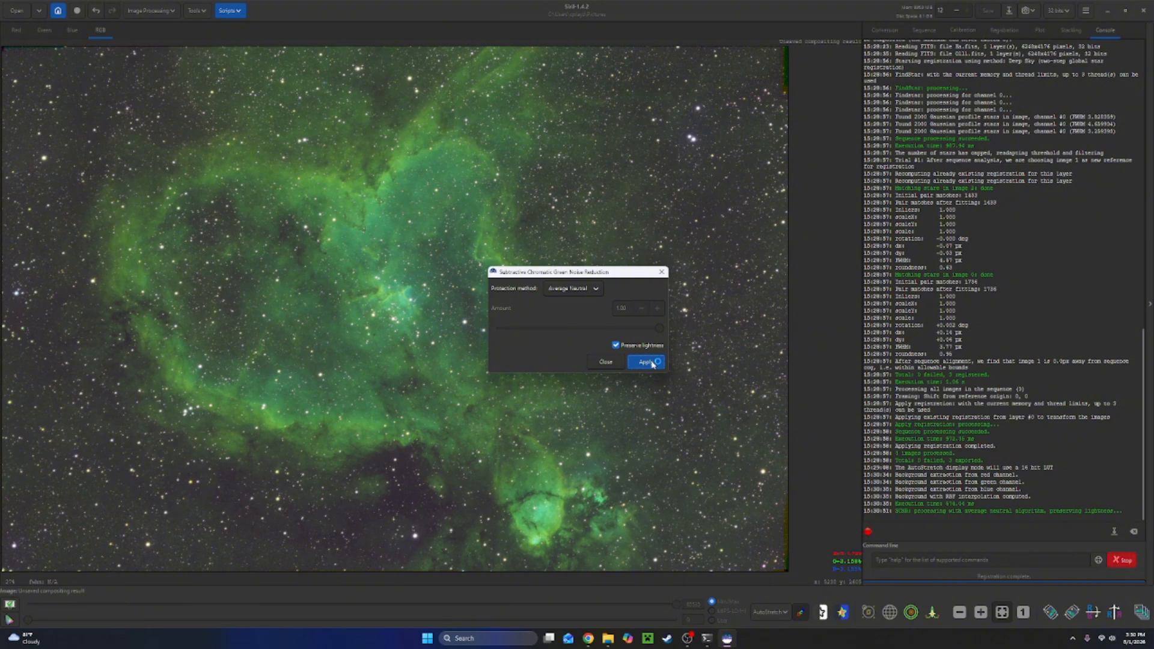
pyautogui.click(661, 271)
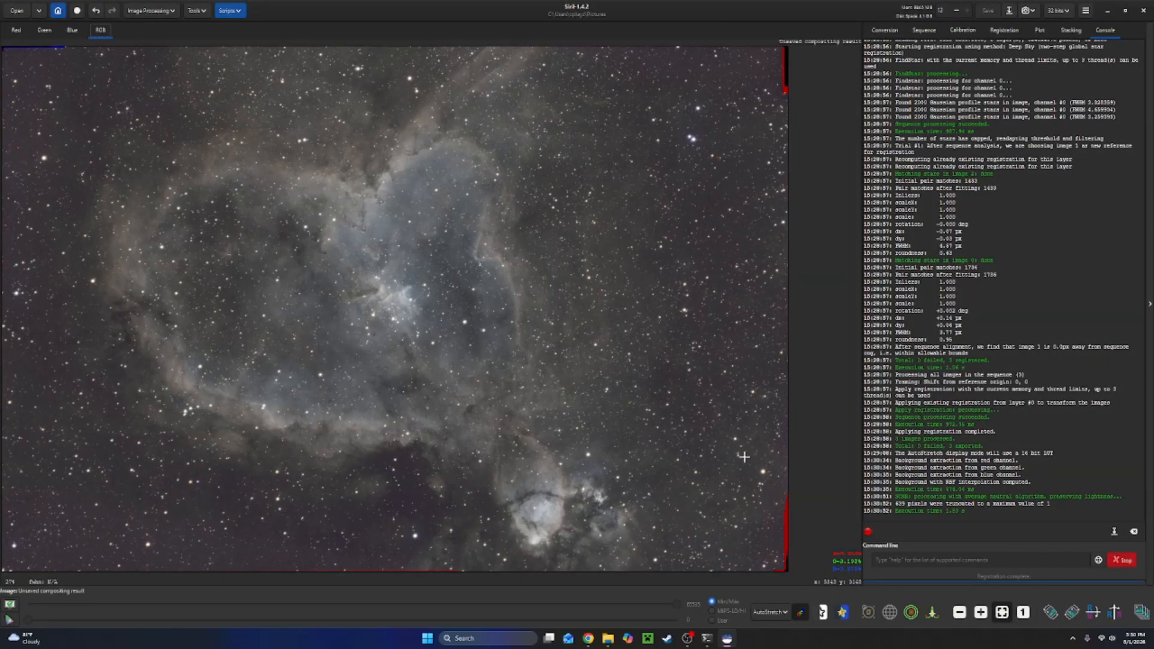
pyautogui.click(796, 612)
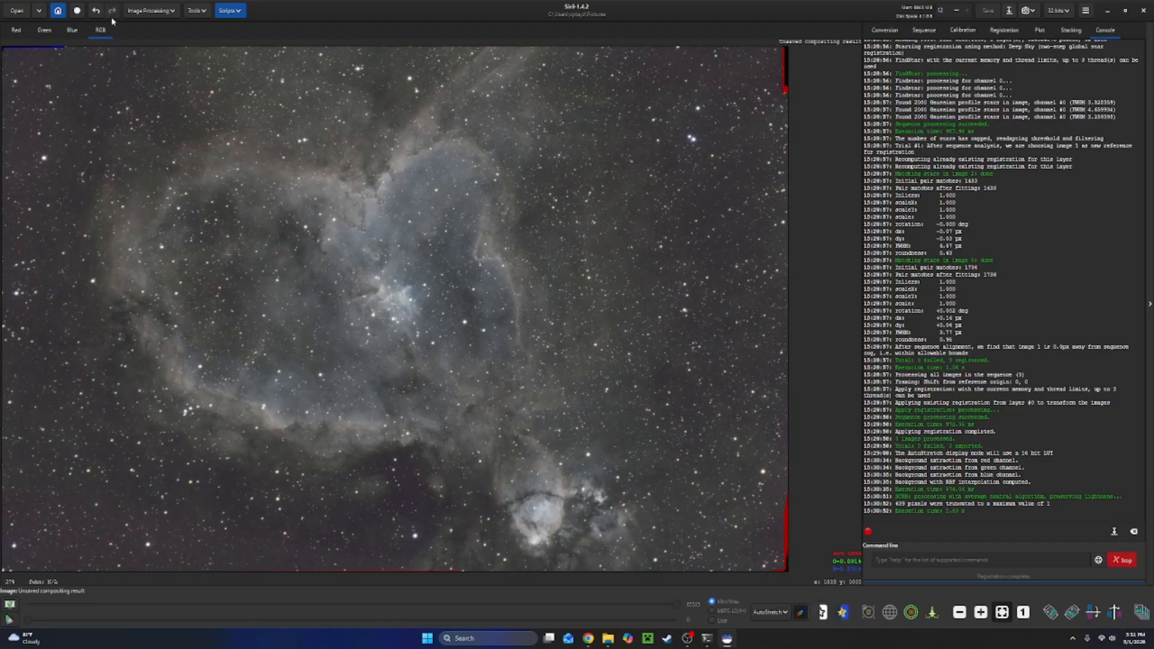
# Delete the earlier starless and starmask files from the Heart Nebula folder, then run StarNet Star Removal with pre-stretch and star mask enabled.
pyautogui.click(157, 10)
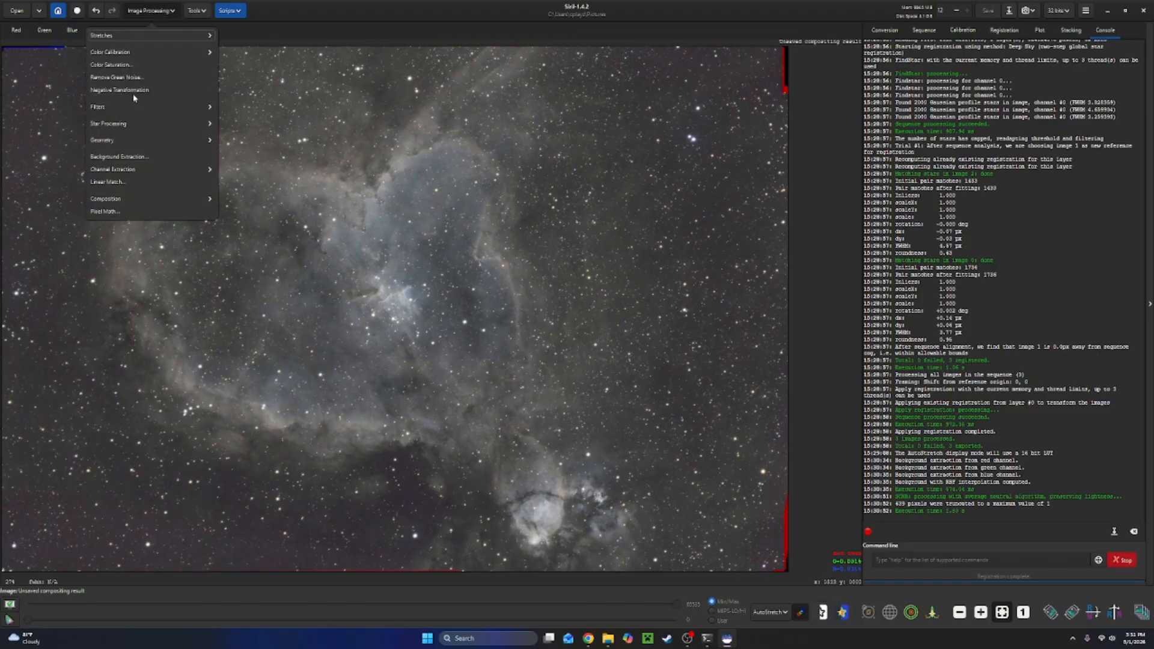
pyautogui.click(110, 124)
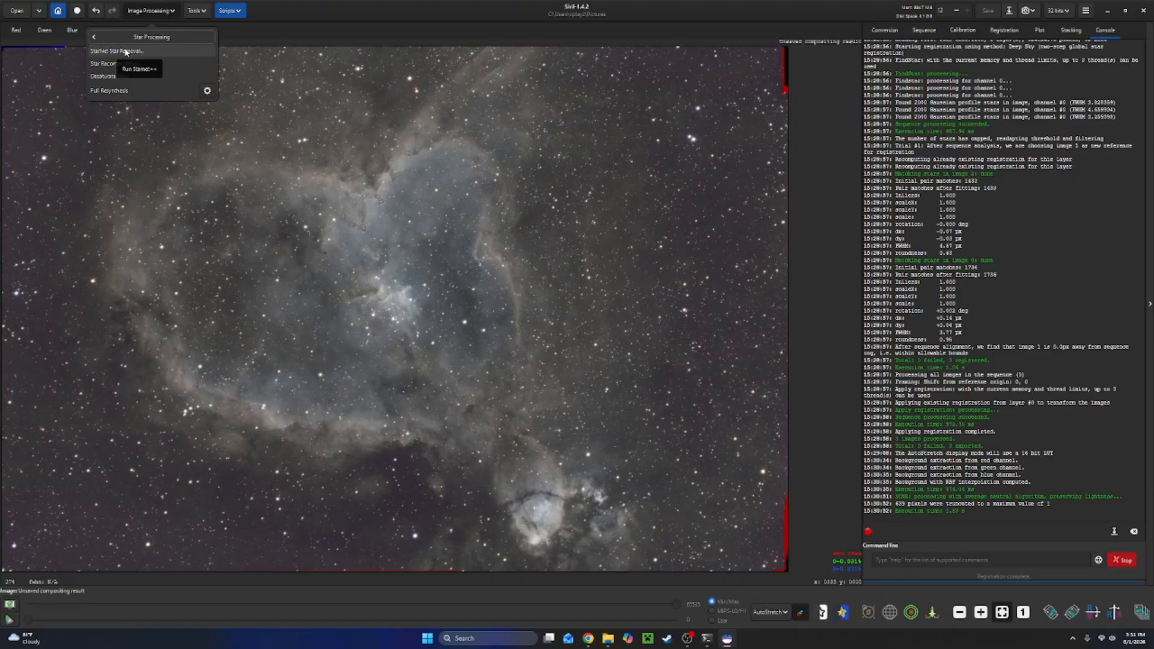
pyautogui.click(125, 51)
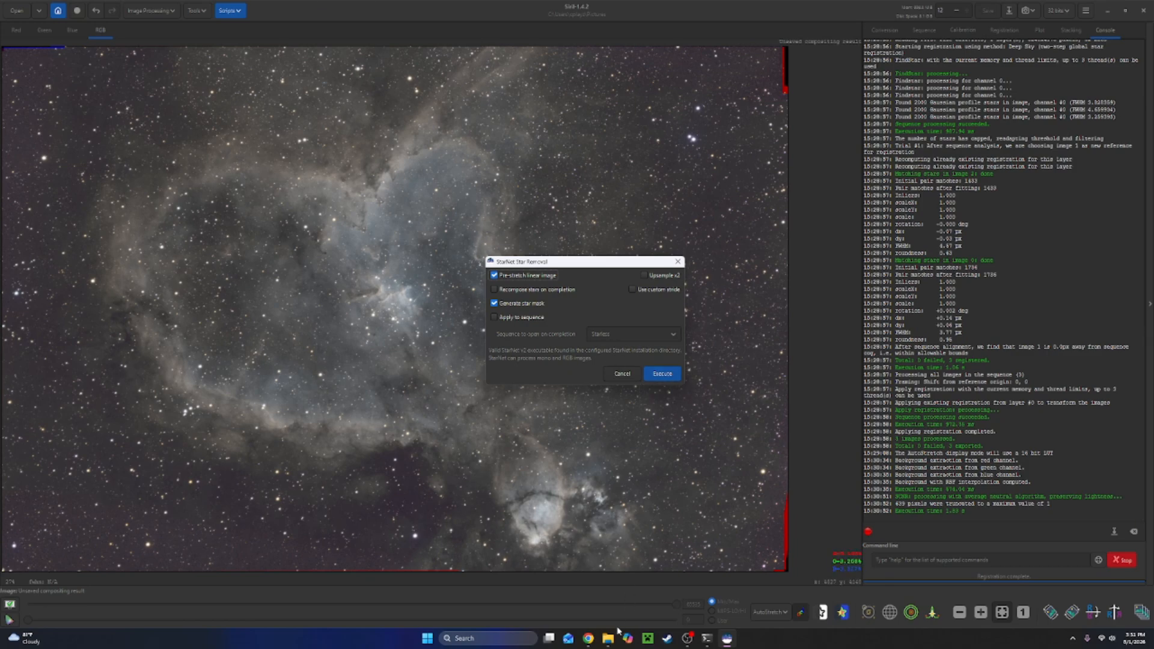
pyautogui.click(593, 609)
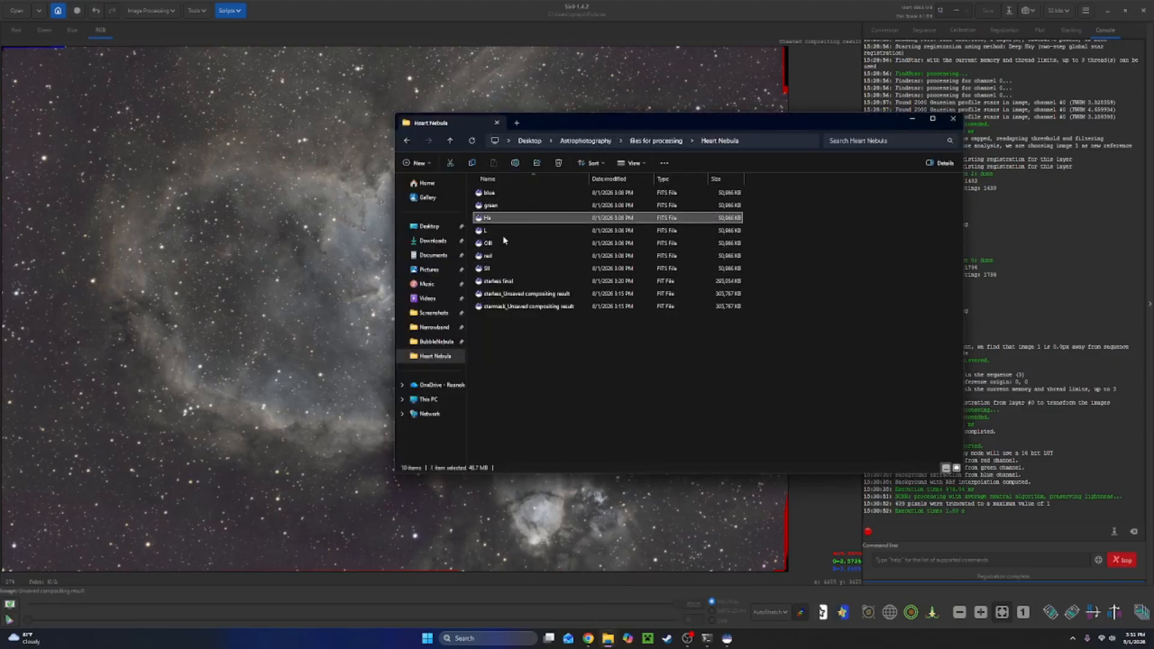
pyautogui.moveTo(526, 353); pyautogui.dragTo(527, 277)
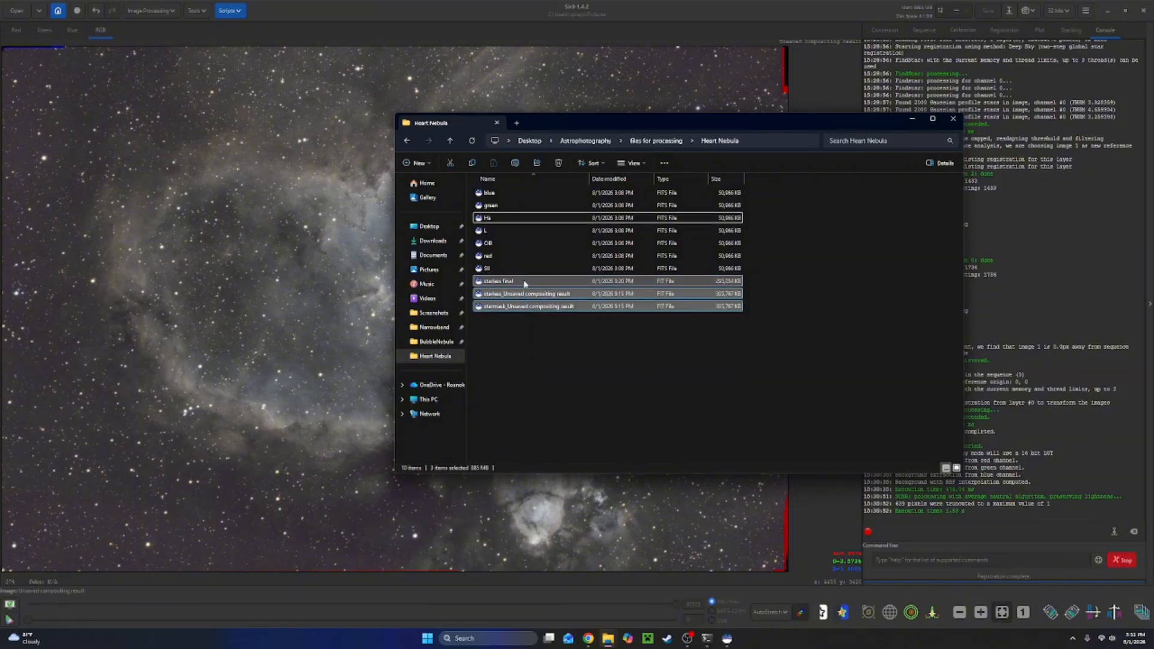
pyautogui.click(558, 163)
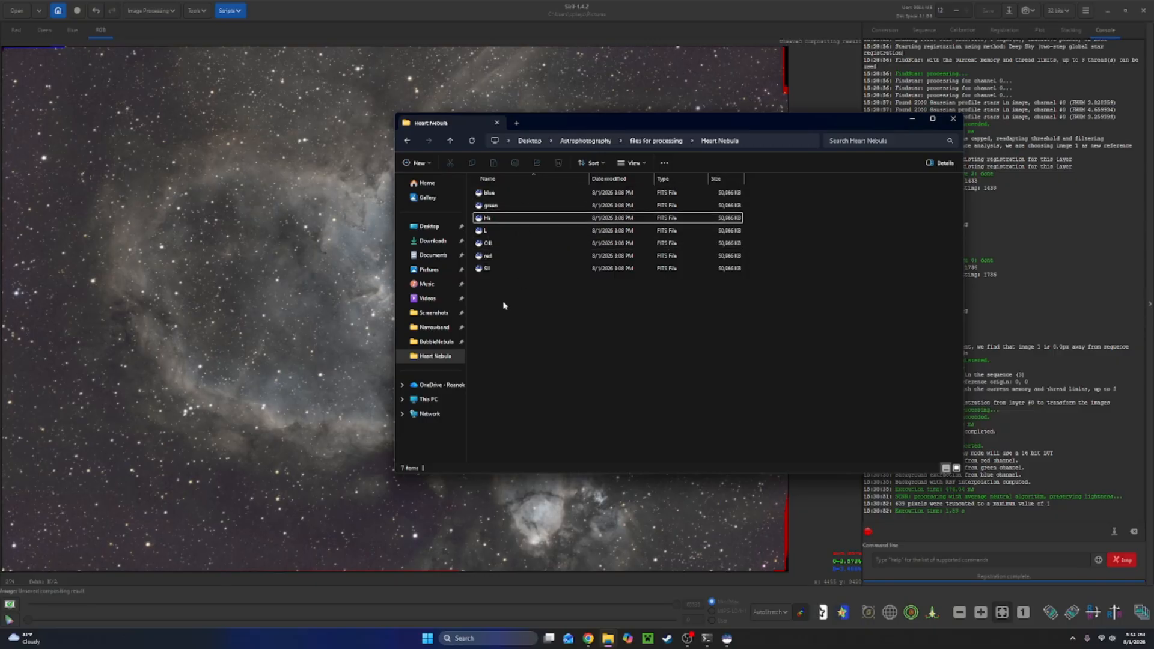
pyautogui.click(912, 119)
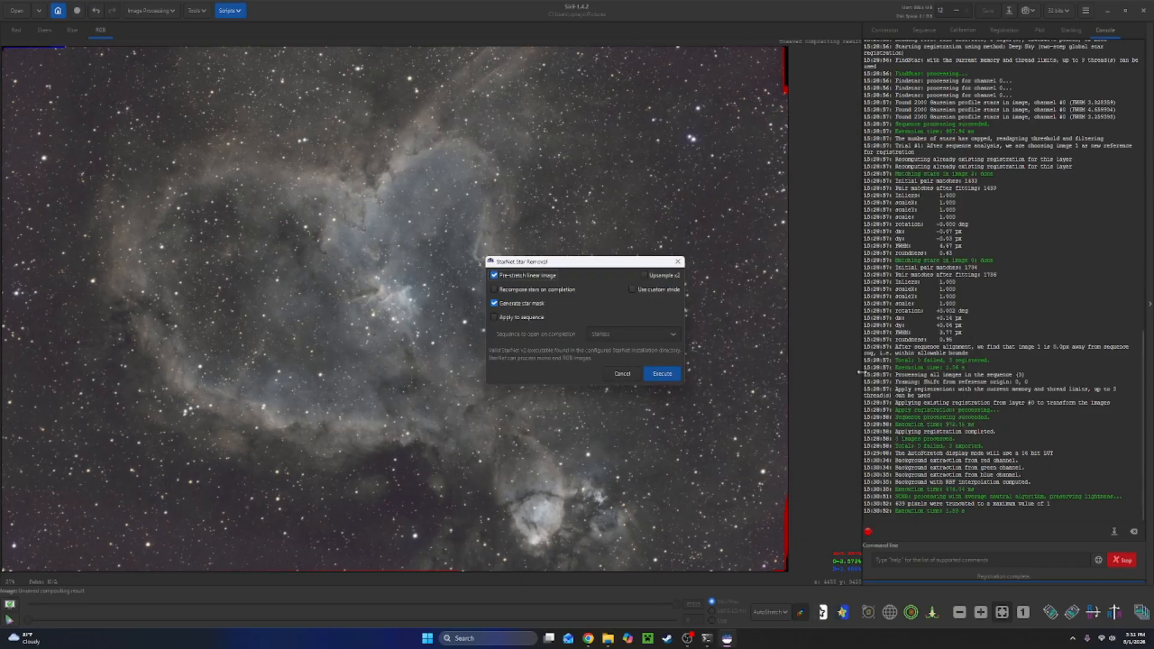
pyautogui.click(663, 375)
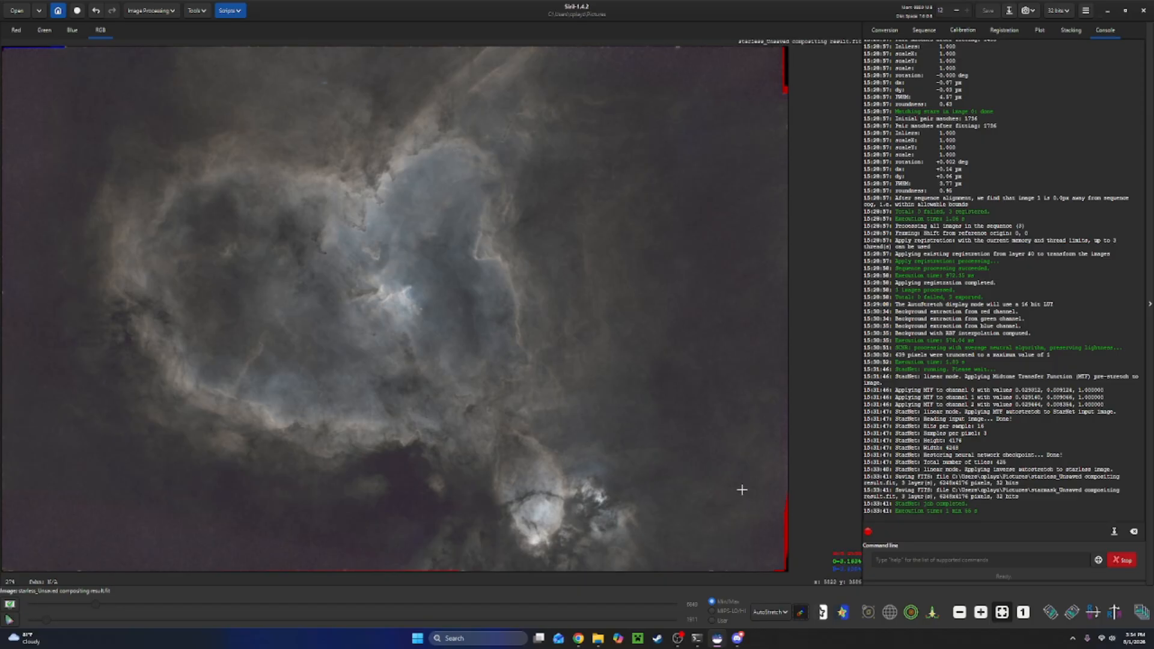
# Apply Color Saturation on the Global hue with an amount of 1.00 and a background factor of 0.00.
pyautogui.click(166, 16)
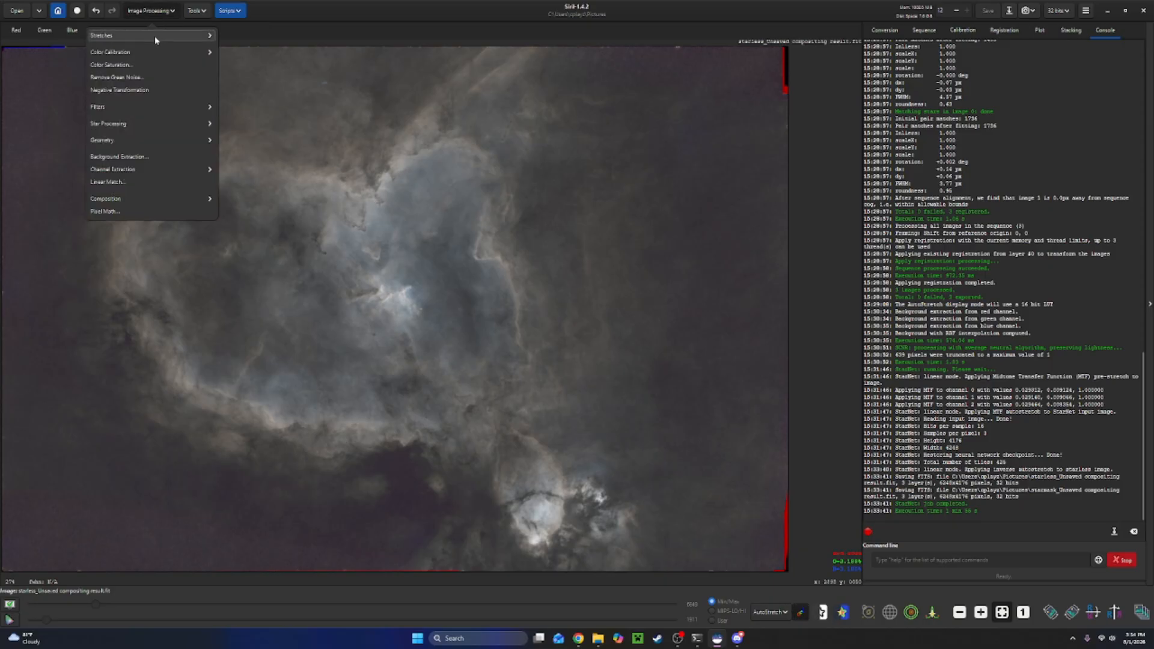
pyautogui.click(150, 70)
pyautogui.moveTo(541, 247); pyautogui.dragTo(756, 242)
pyautogui.click(763, 260)
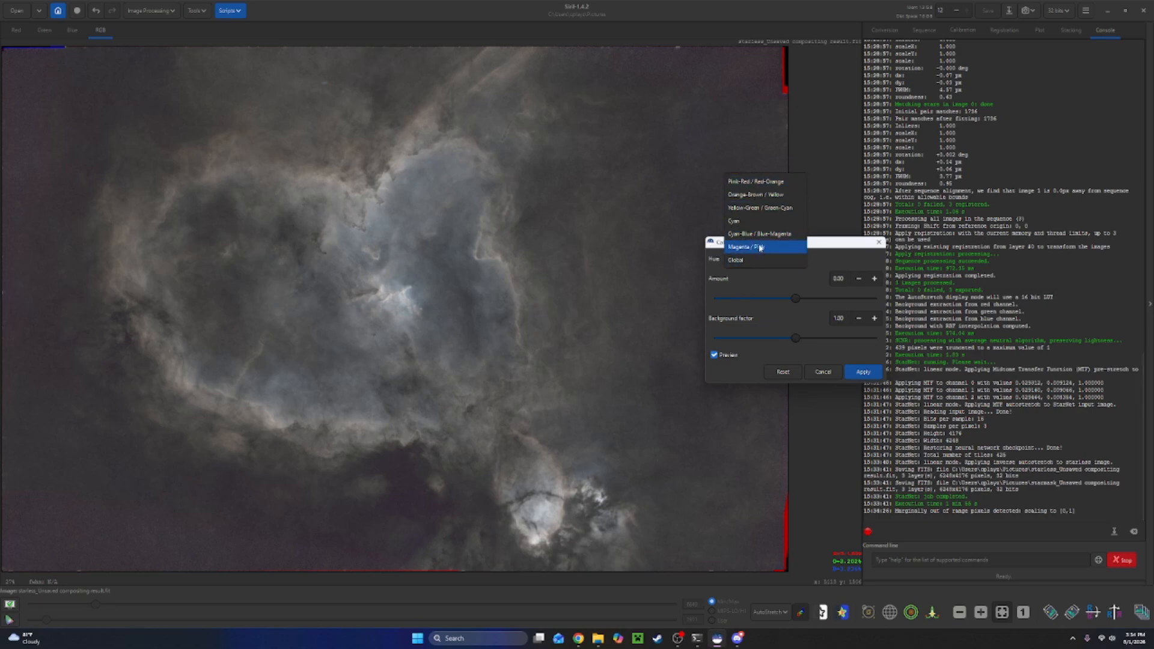
pyautogui.click(756, 259)
pyautogui.click(756, 256)
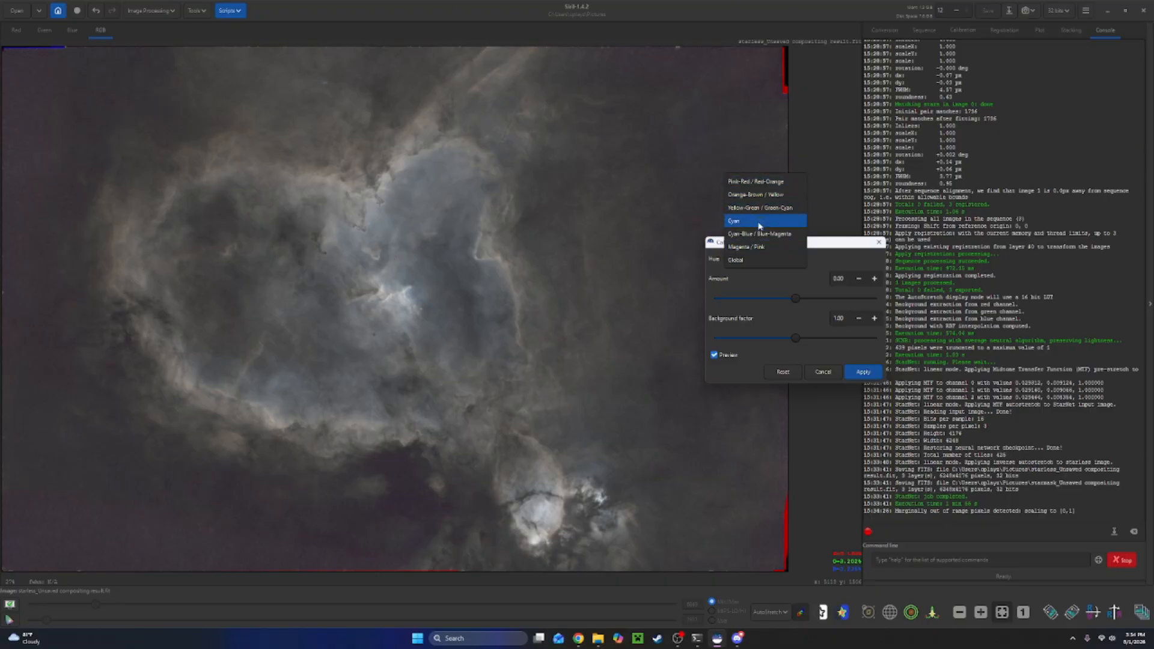
pyautogui.click(745, 262)
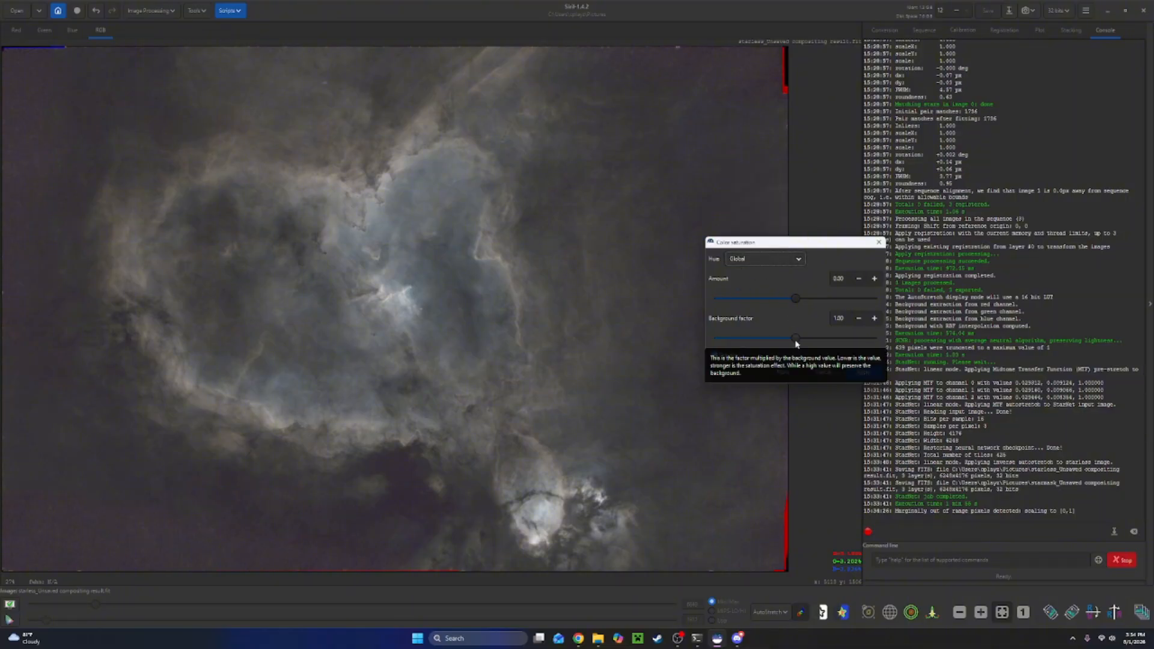
pyautogui.moveTo(796, 338); pyautogui.dragTo(700, 337)
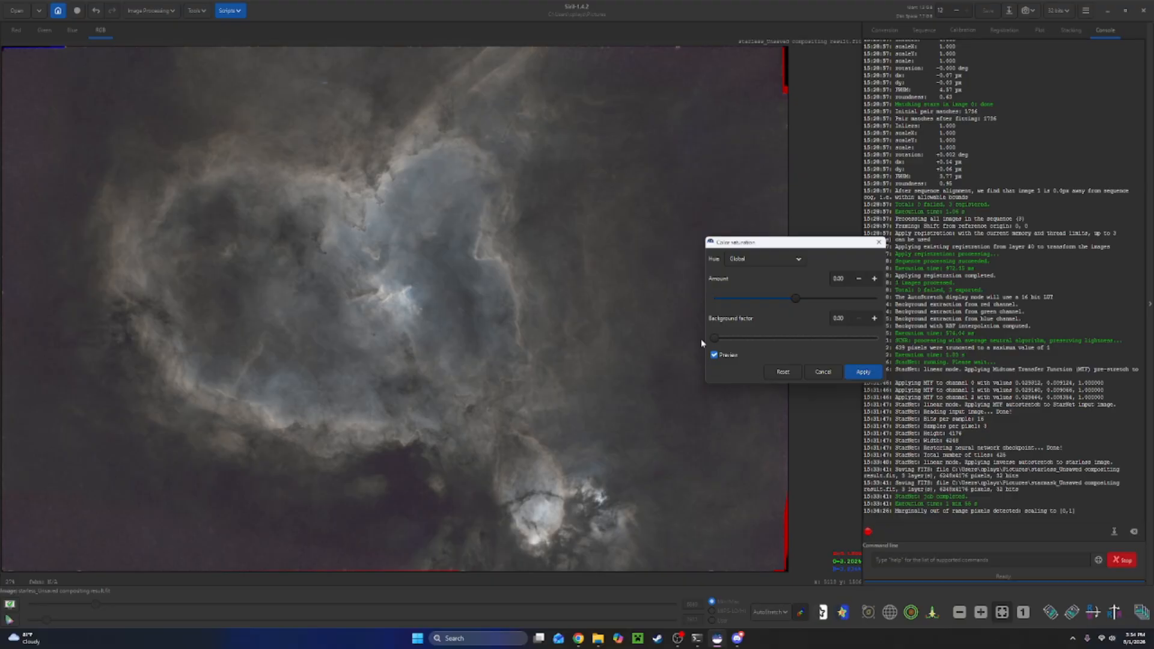
pyautogui.moveTo(796, 297); pyautogui.dragTo(997, 296)
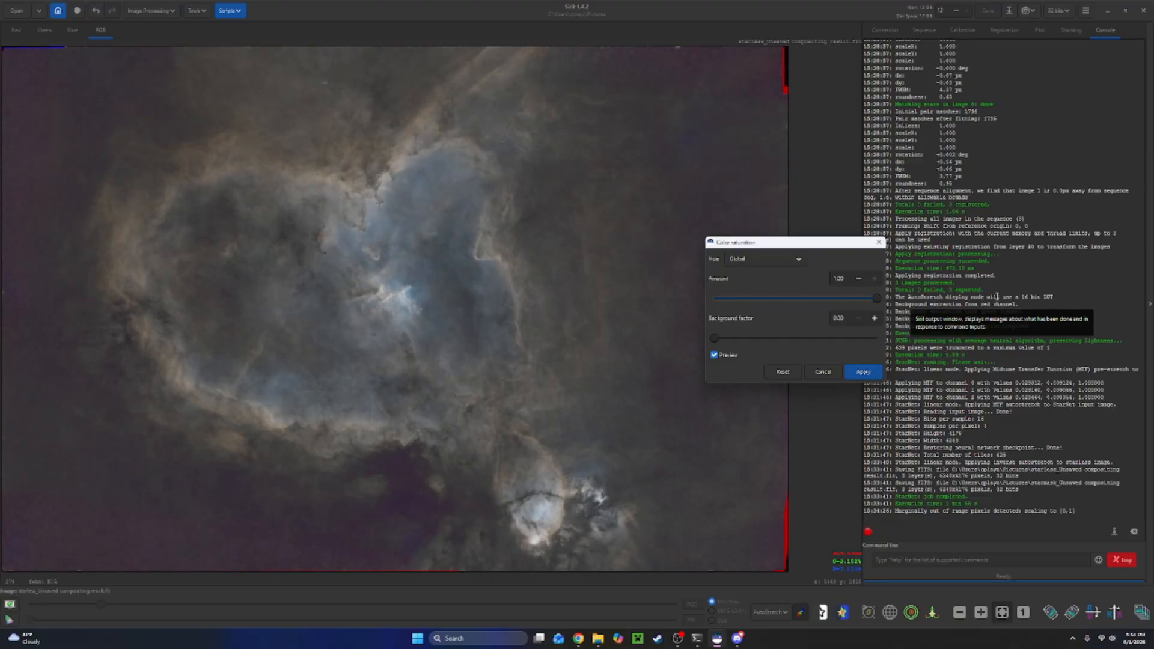
pyautogui.click(873, 374)
# Apply Color Saturation again on the Global hue with the amount set to 1.00.
pyautogui.click(150, 10)
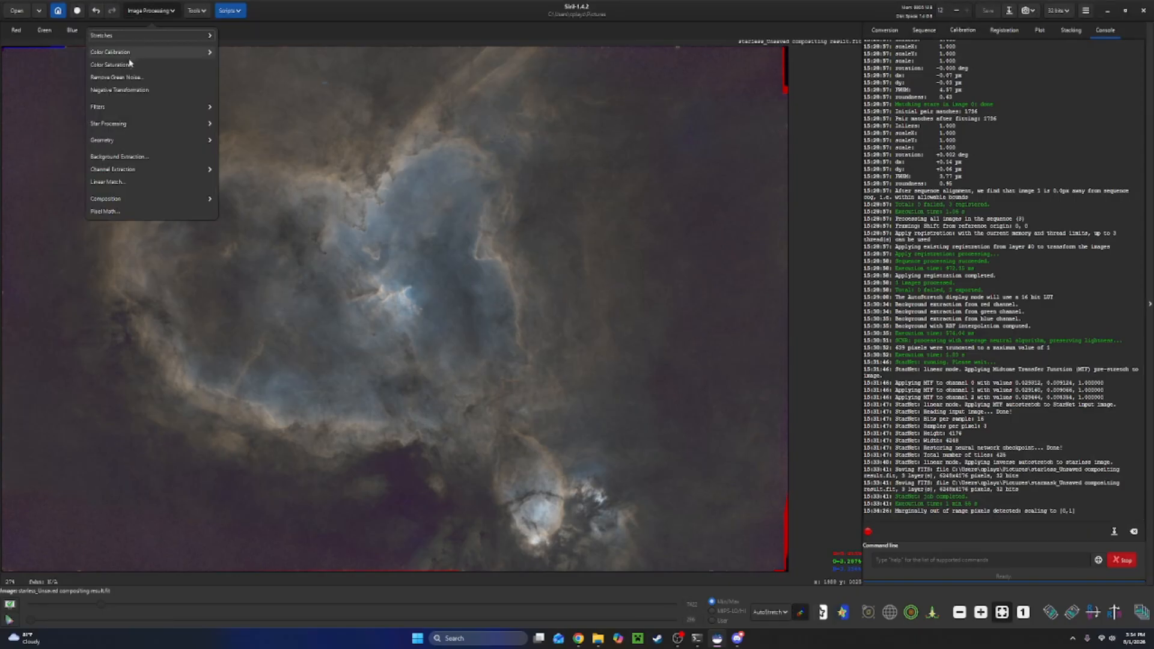
pyautogui.click(129, 63)
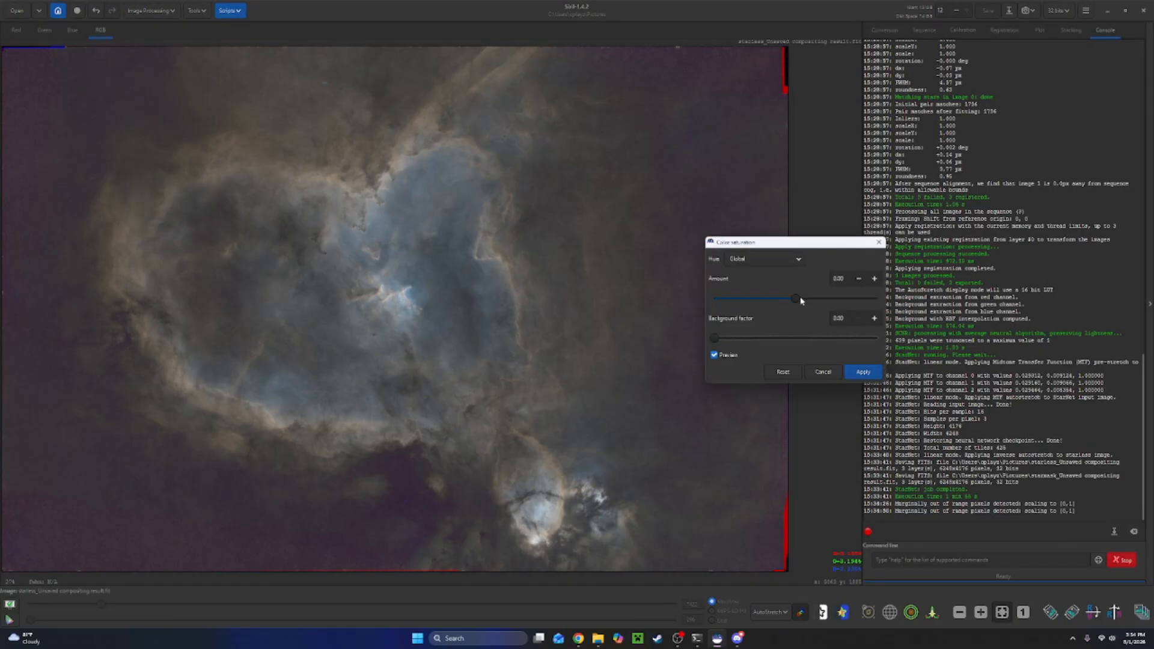
pyautogui.moveTo(800, 300); pyautogui.dragTo(877, 300)
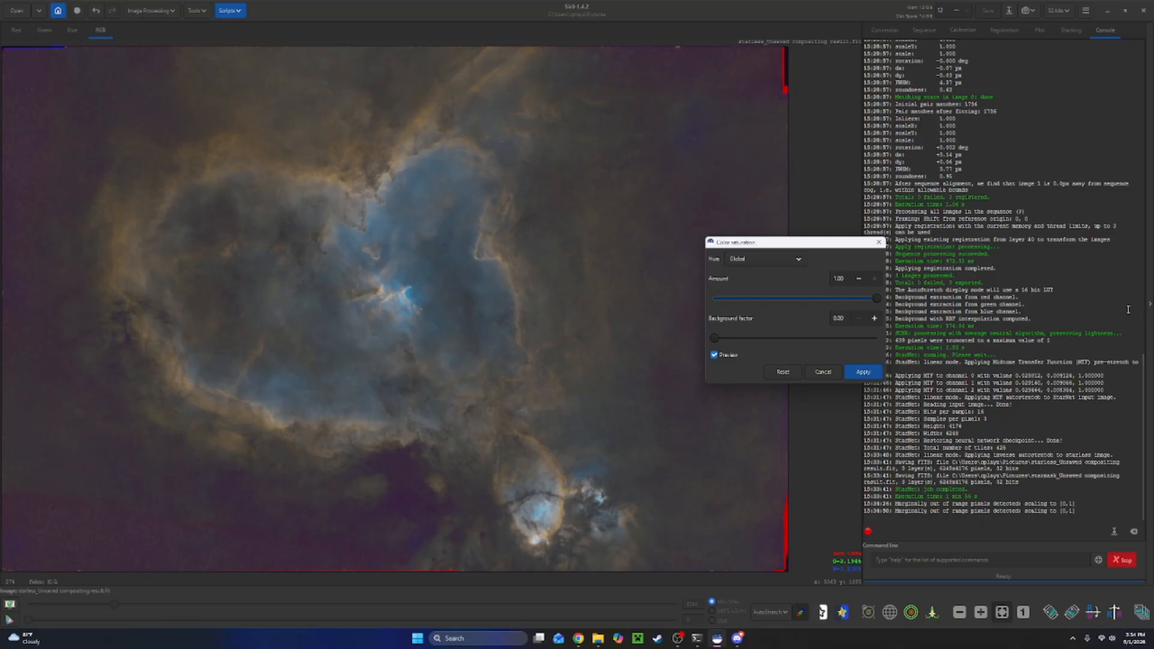
pyautogui.click(862, 372)
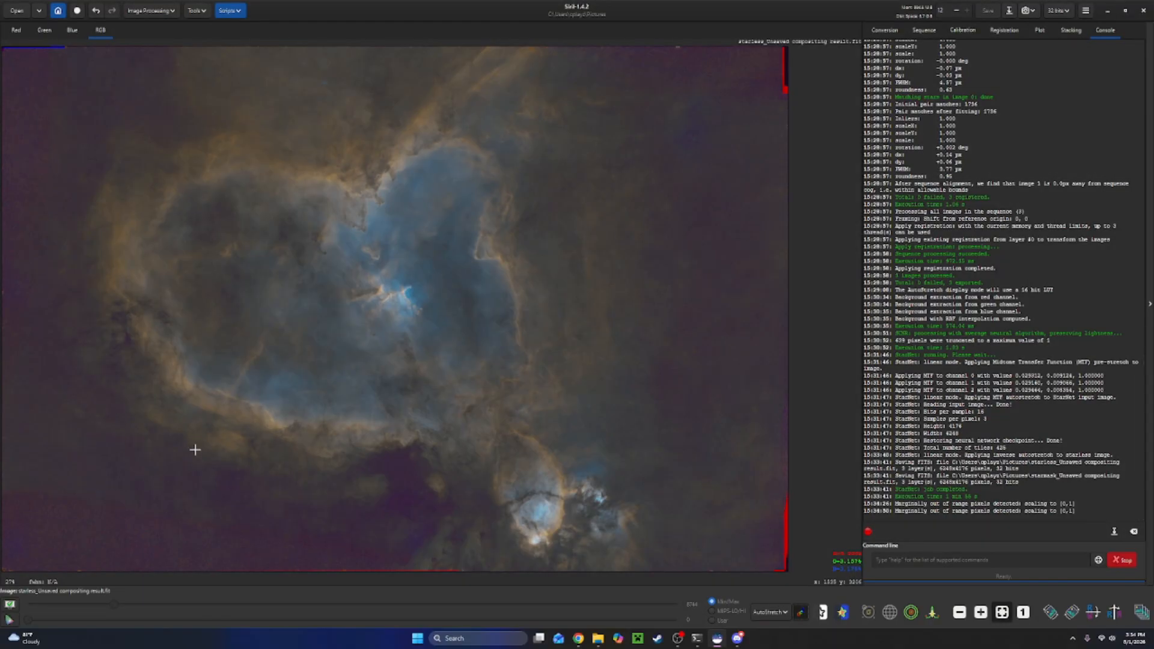
# Invert the image with Negative Transformation and remove green noise from the negative using Average Neutral with Preserve lightness.
pyautogui.click(150, 10)
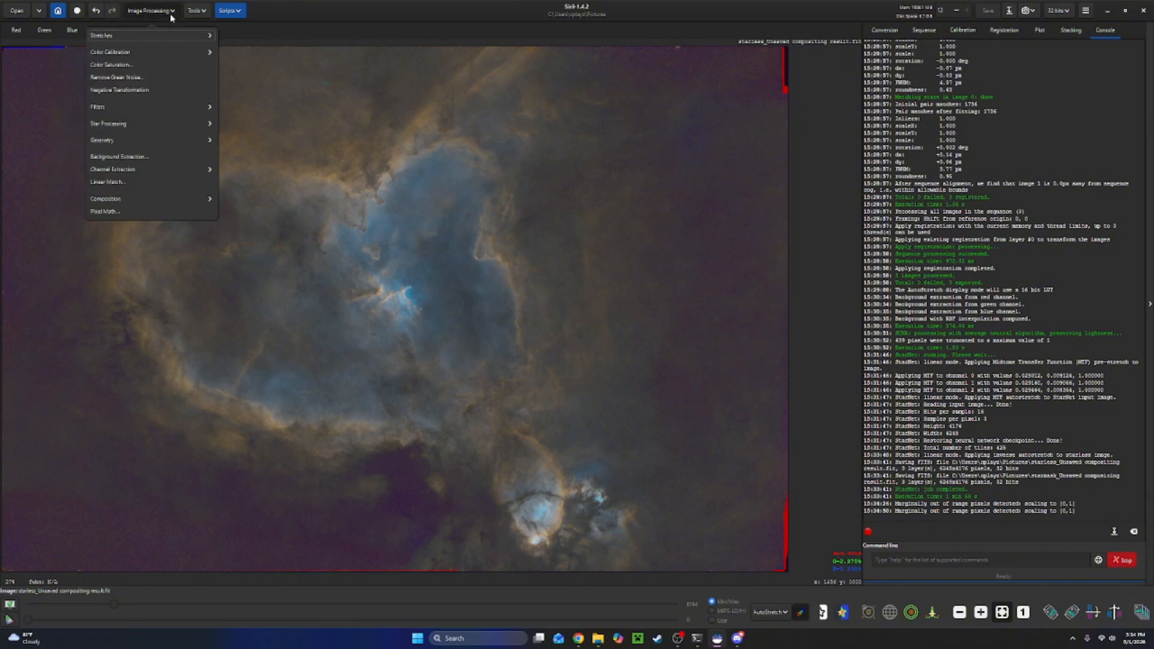
pyautogui.click(123, 93)
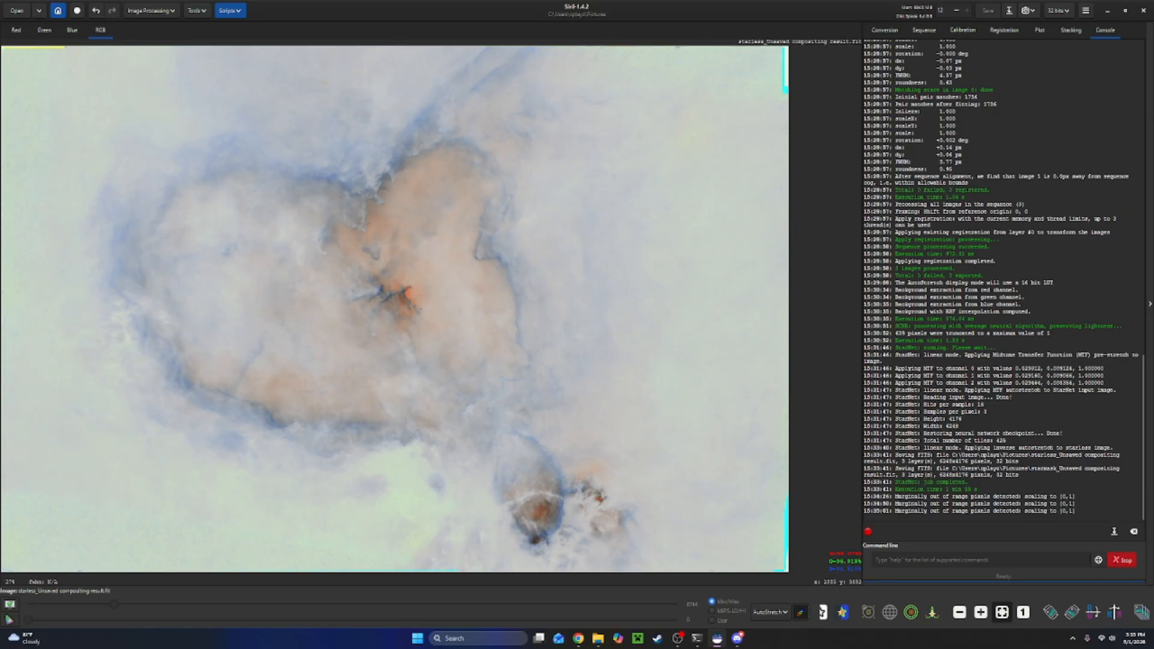
pyautogui.click(170, 11)
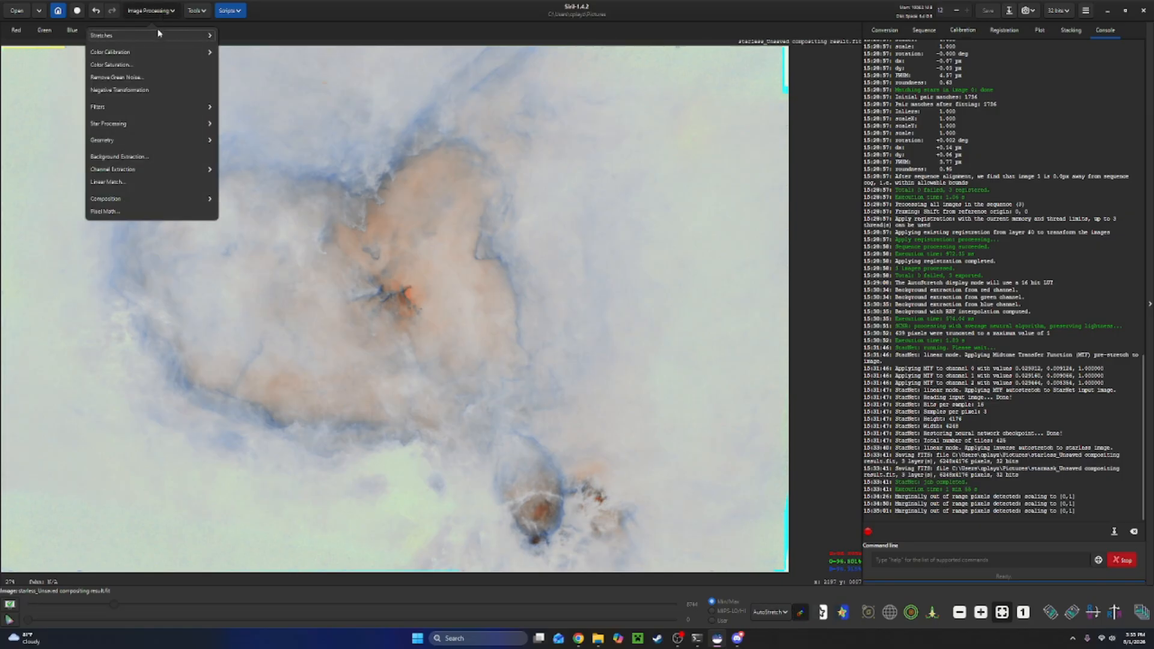
pyautogui.click(120, 79)
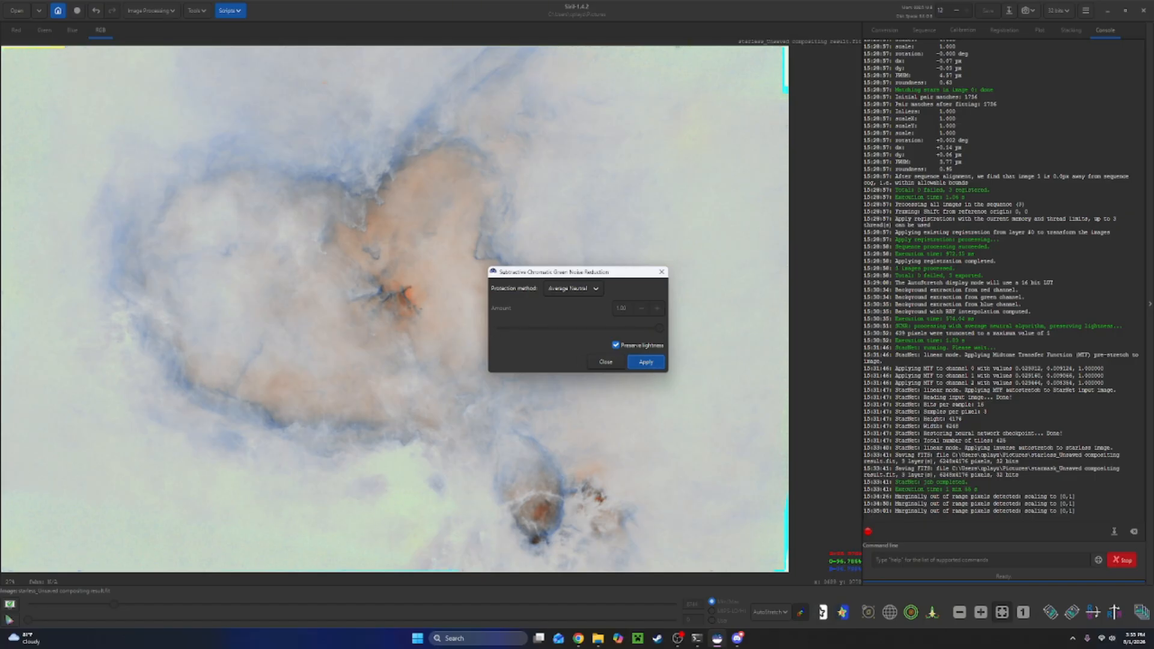
pyautogui.click(663, 366)
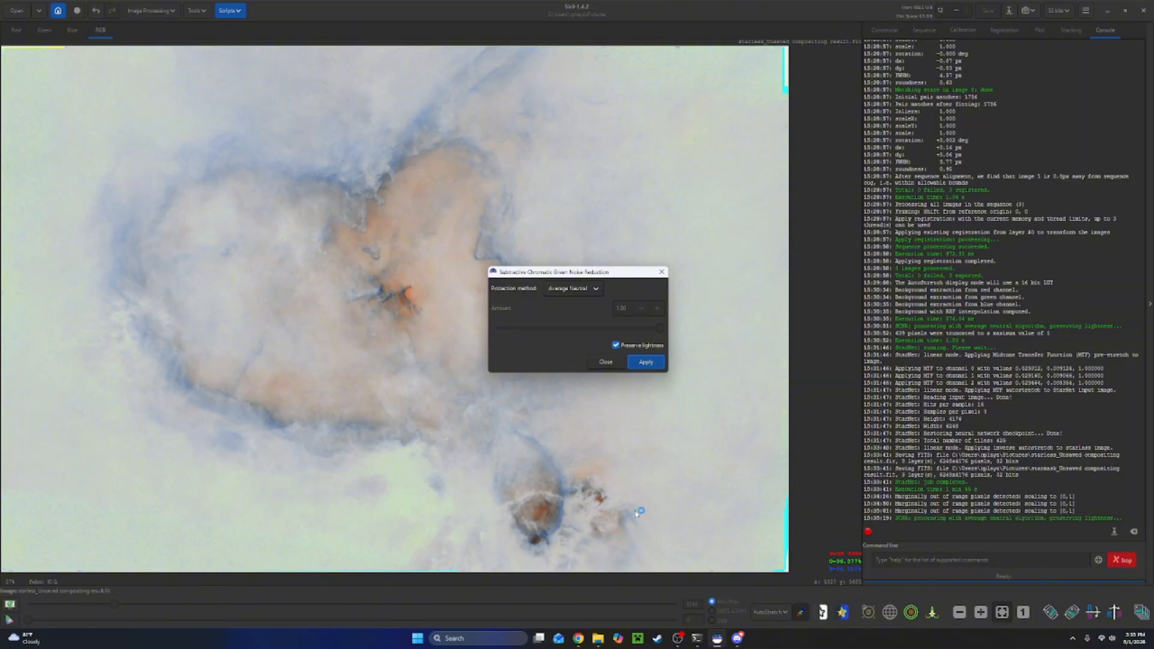
pyautogui.click(660, 272)
# Apply Negative Transformation again to turn the image back into a positive.
pyautogui.click(160, 12)
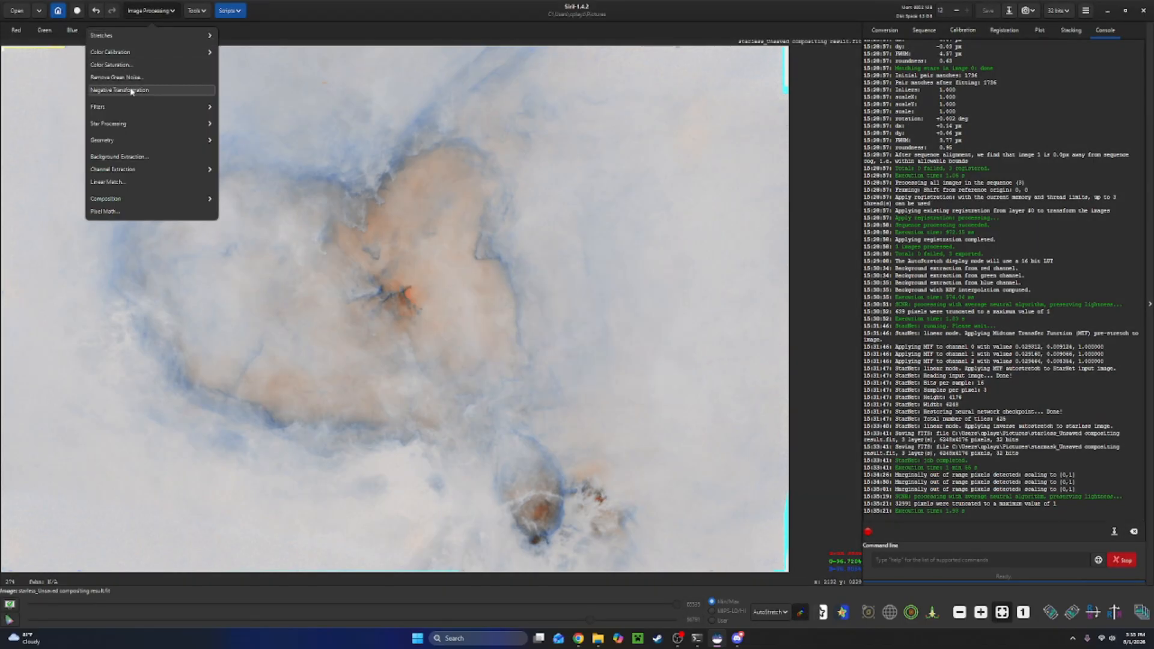
pyautogui.click(129, 91)
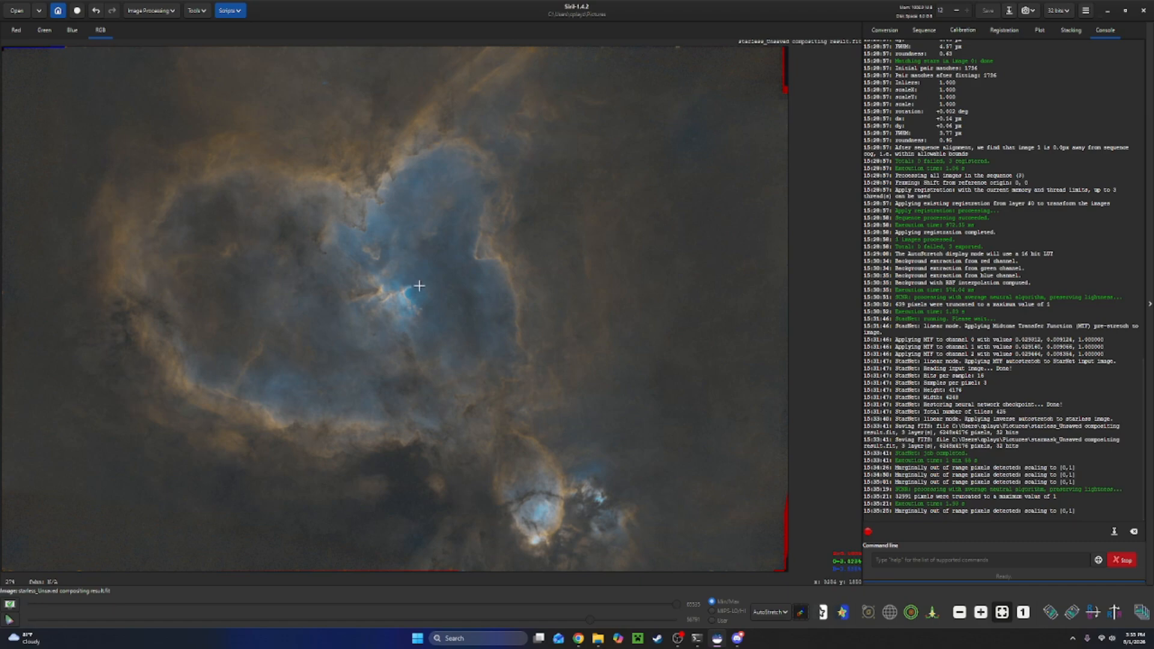
# Apply Color Saturation on the Global hue with an amount of 0.27 and a background factor of 0.55.
pyautogui.click(157, 12)
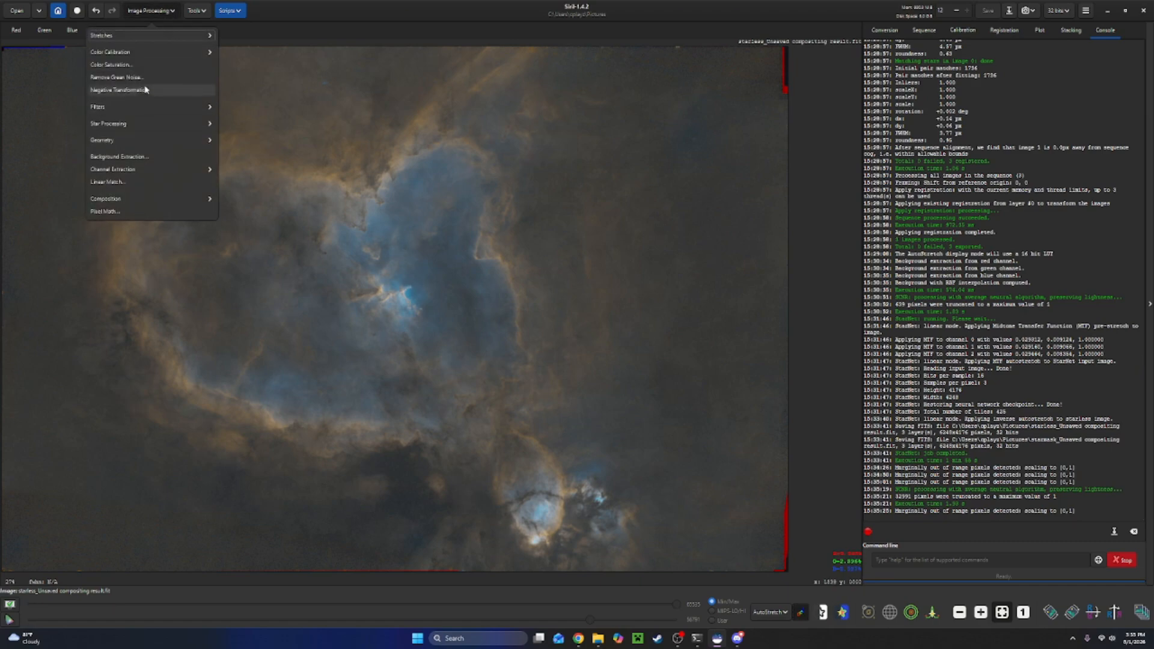
pyautogui.click(151, 66)
pyautogui.moveTo(795, 338); pyautogui.dragTo(758, 338)
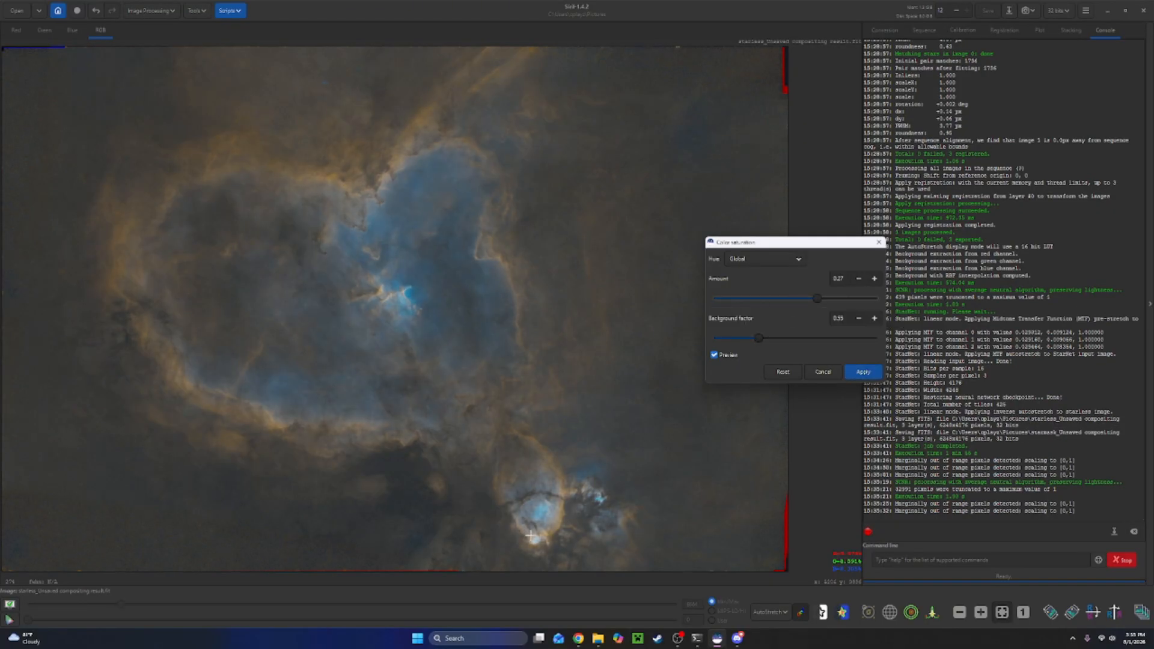
pyautogui.scroll(4, 531, 536)
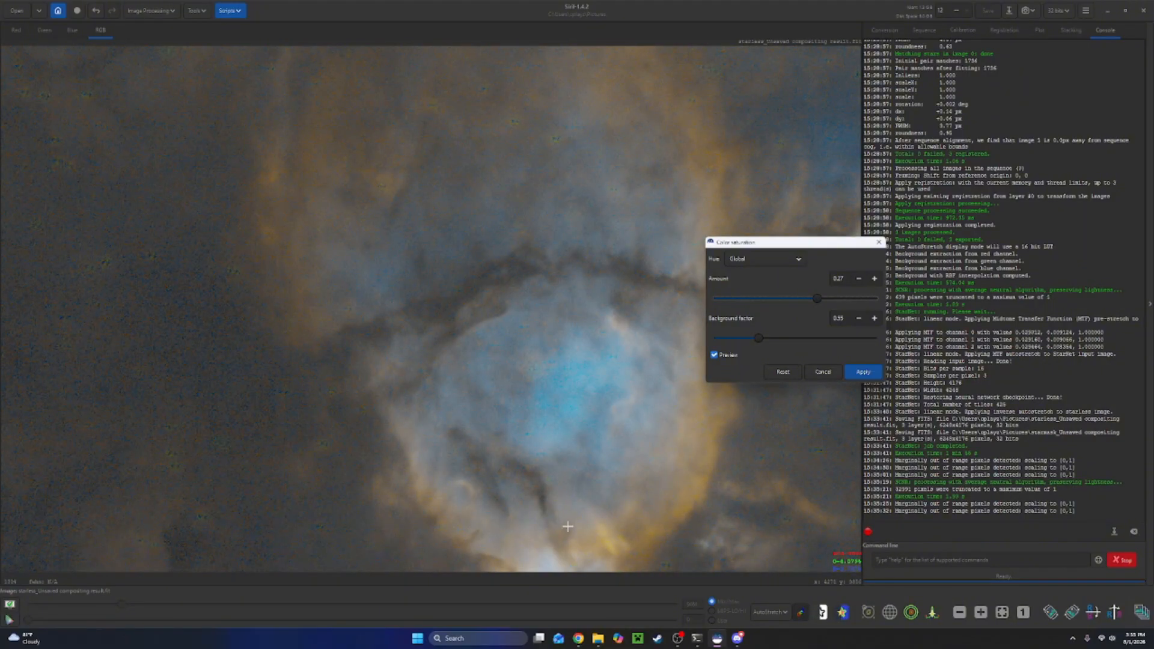
pyautogui.scroll(-2, 568, 529)
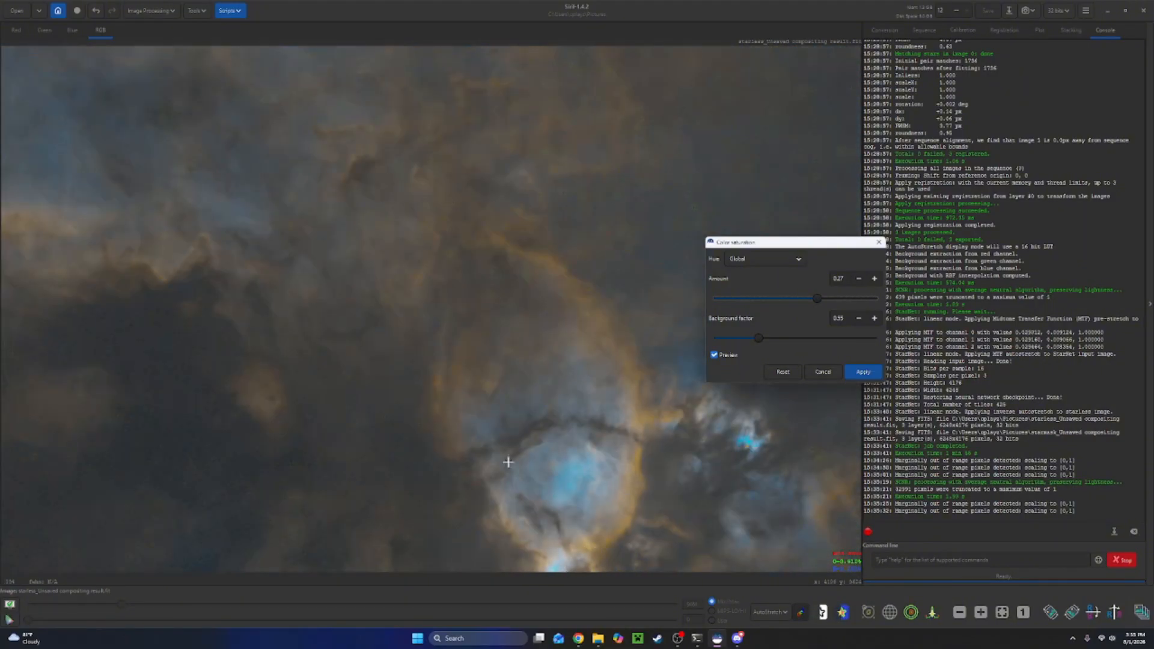
pyautogui.scroll(-1, 489, 386)
pyautogui.scroll(3, 540, 533)
pyautogui.scroll(-2, 518, 462)
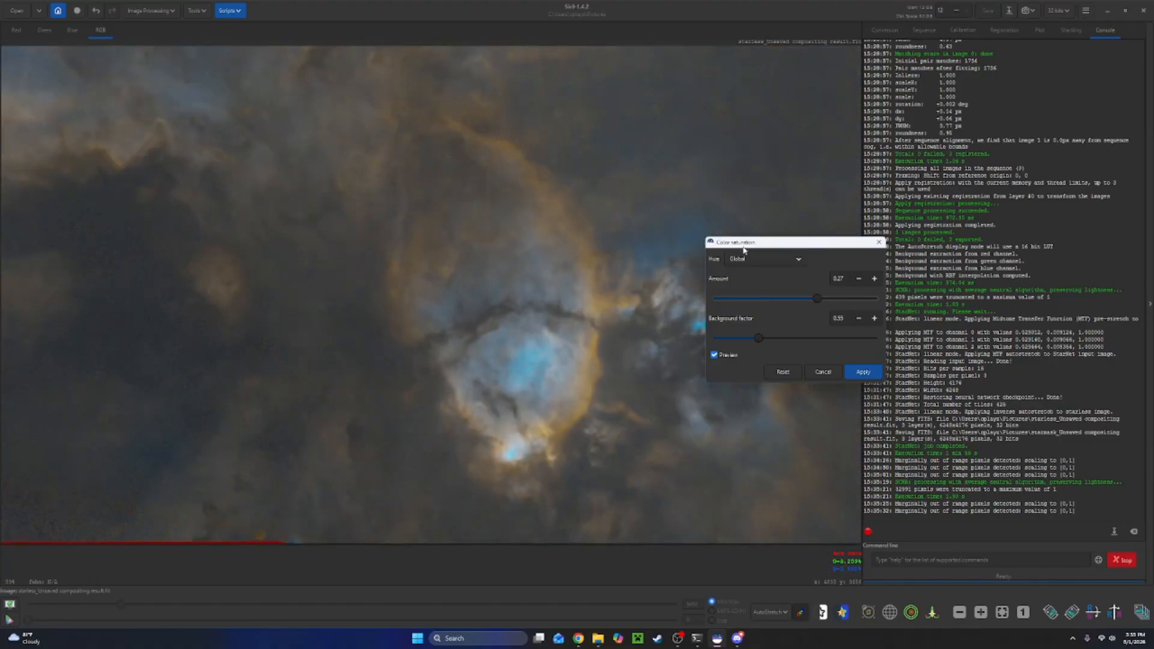
pyautogui.moveTo(744, 243); pyautogui.dragTo(898, 308)
pyautogui.scroll(3, 707, 319)
pyautogui.scroll(-4, 677, 390)
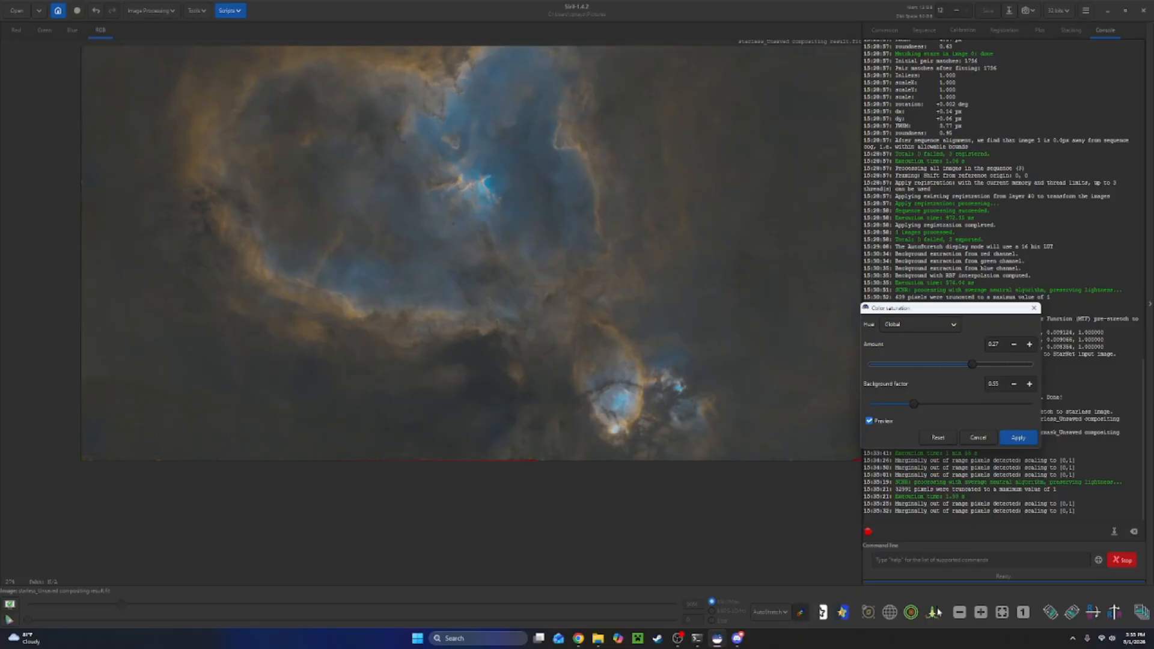
pyautogui.click(1017, 438)
# Inspect the Red, Green and Blue channel views of the whole image, then return to the RGB view.
pyautogui.click(1002, 611)
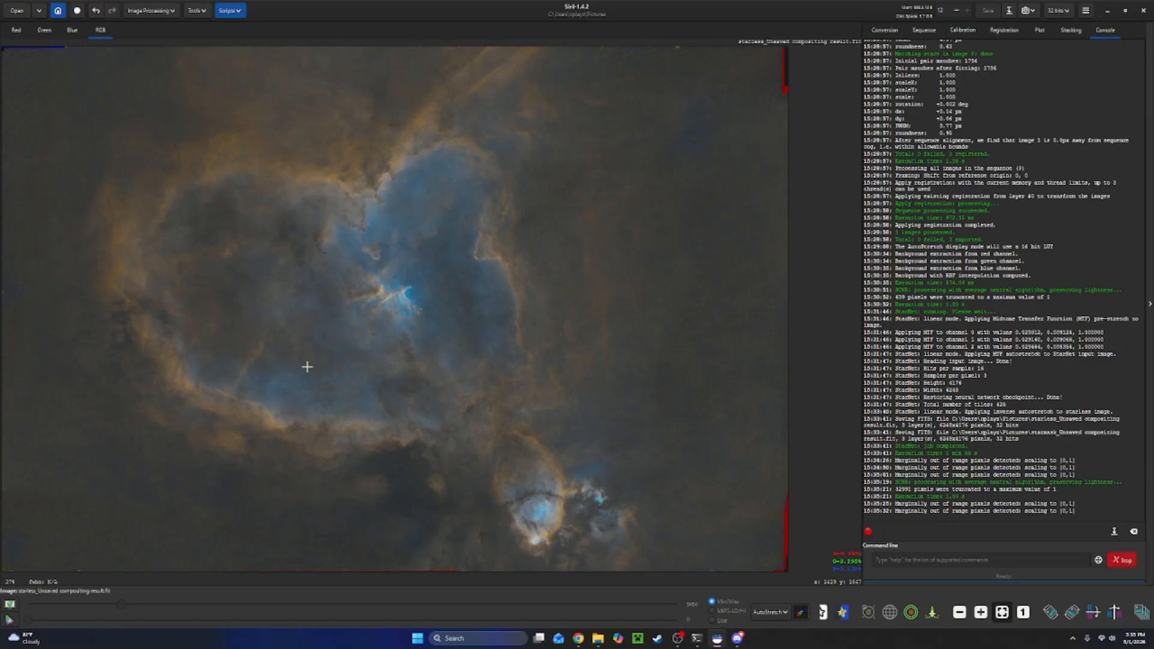
pyautogui.click(72, 30)
pyautogui.click(42, 31)
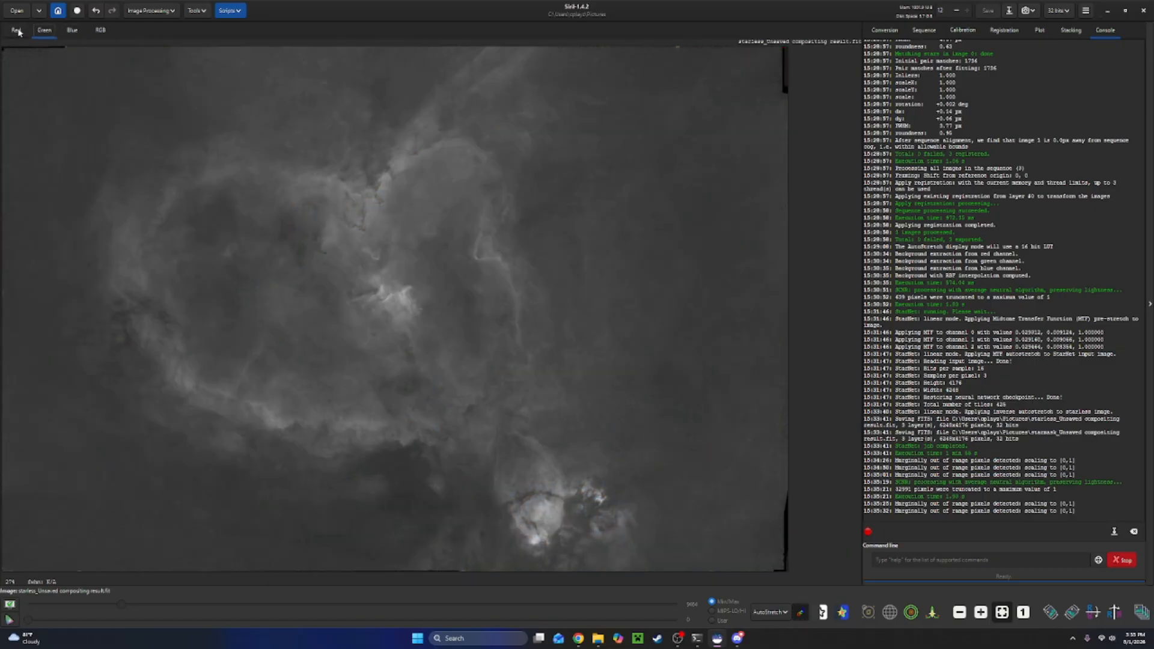
pyautogui.click(16, 31)
pyautogui.click(50, 36)
pyautogui.click(77, 38)
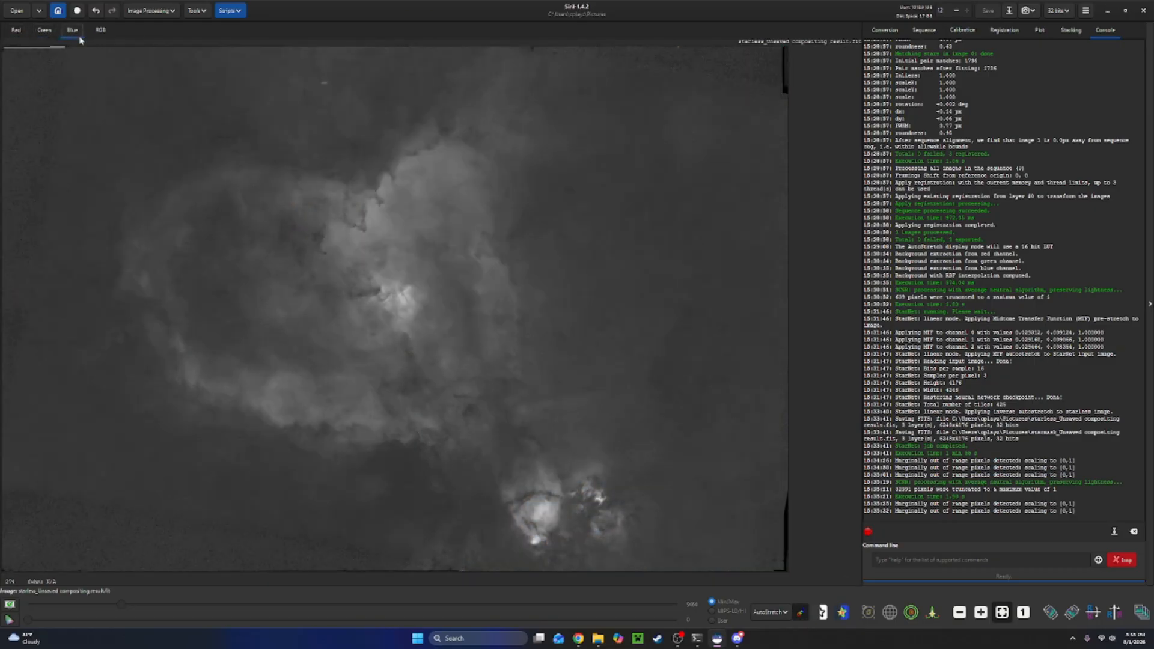
pyautogui.click(101, 33)
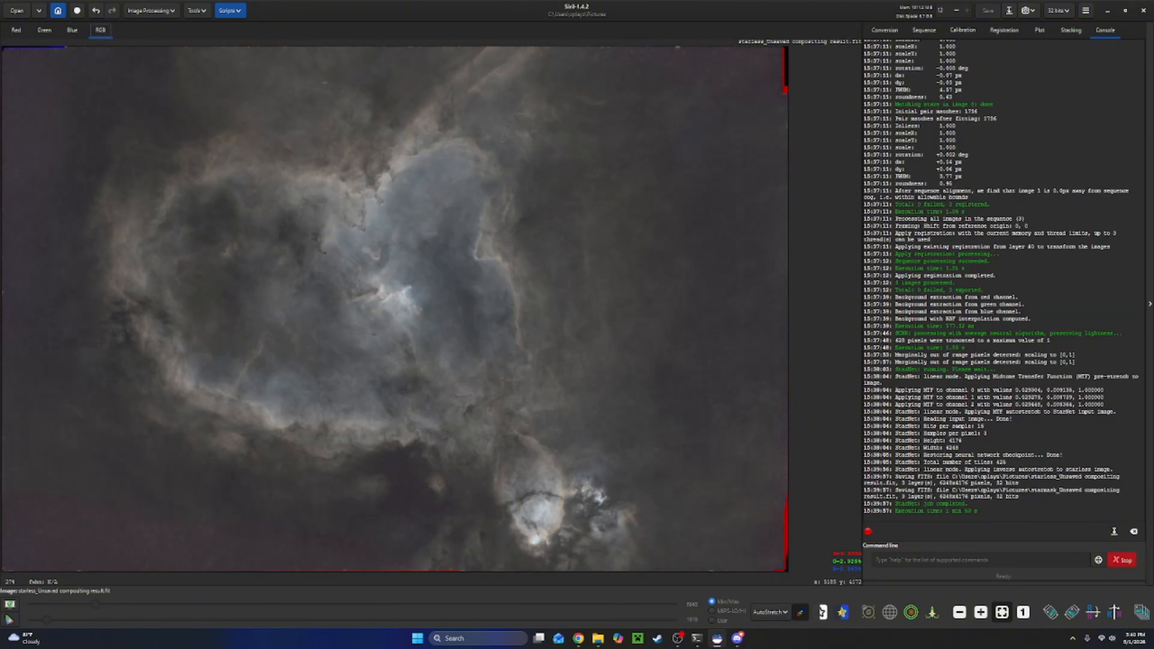
# Apply Color Saturation on the Global hue with an amount of 1.00 and a background factor of 0.00.
pyautogui.click(164, 13)
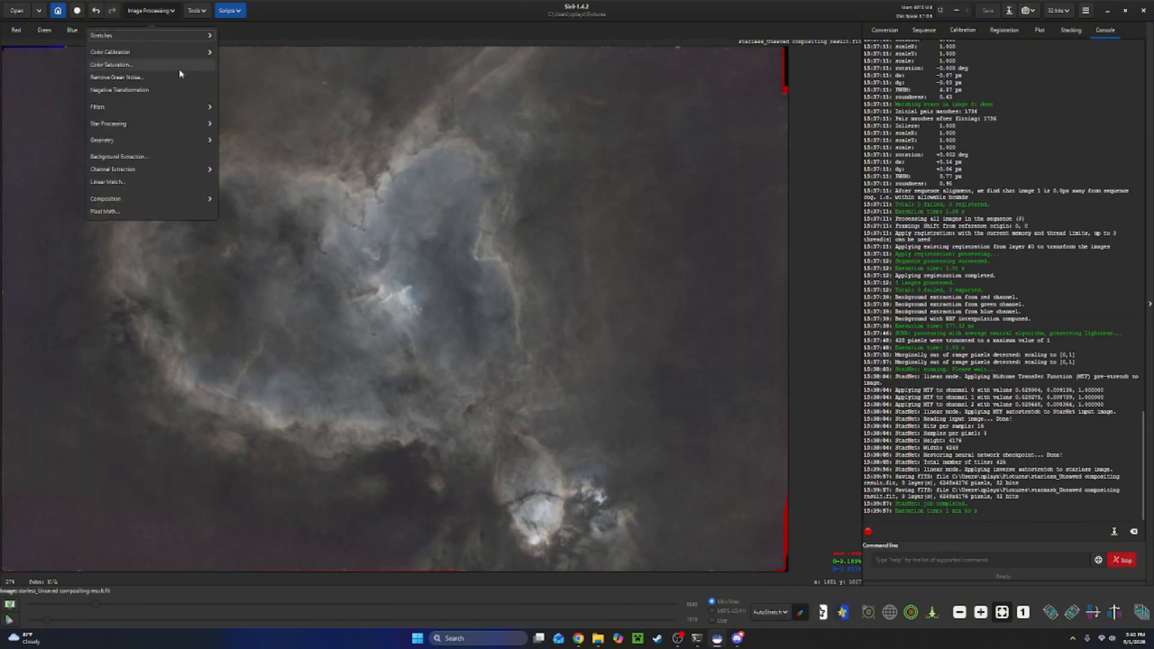
pyautogui.click(139, 68)
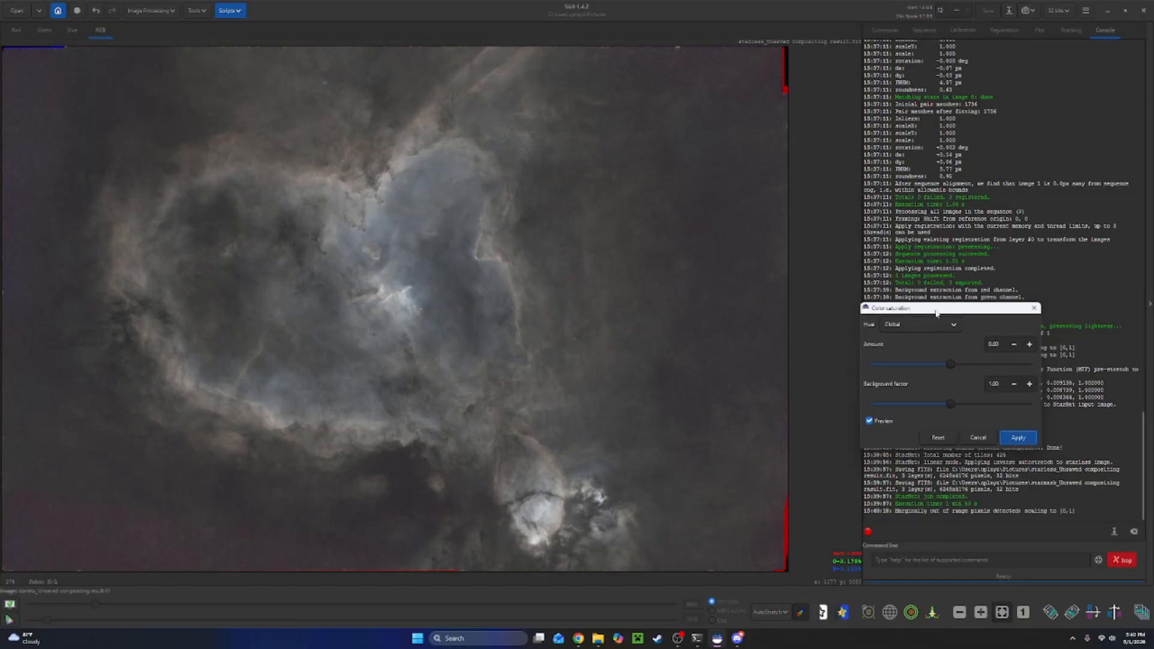
pyautogui.moveTo(935, 312); pyautogui.dragTo(716, 281)
pyautogui.click(733, 373)
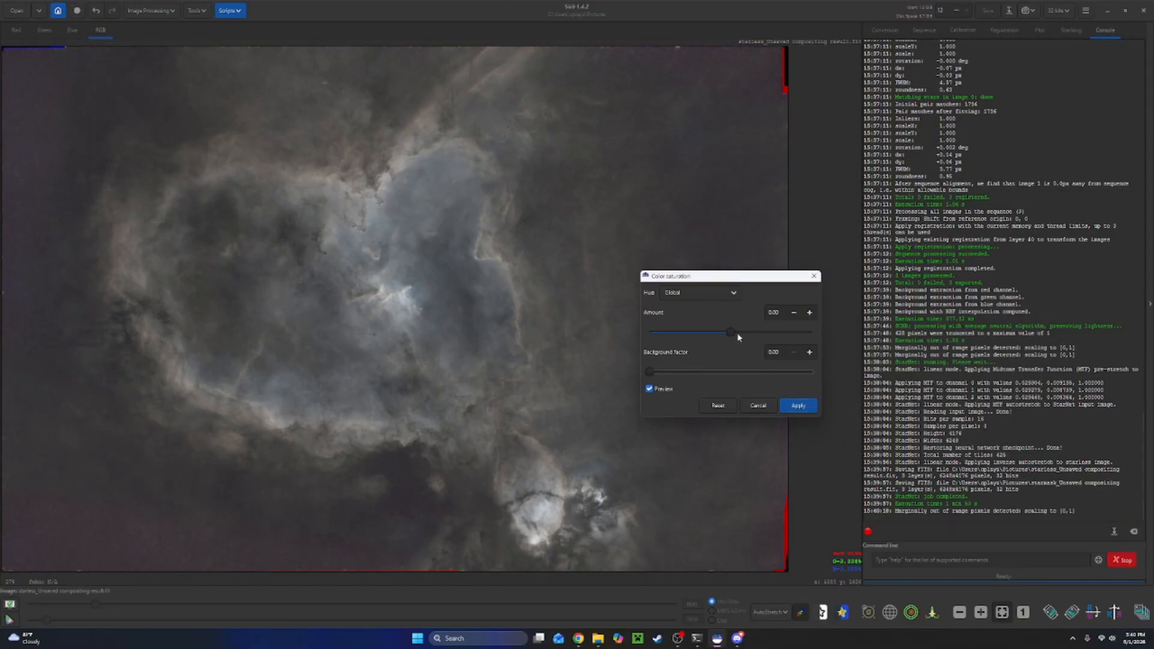
pyautogui.moveTo(731, 336); pyautogui.dragTo(812, 333)
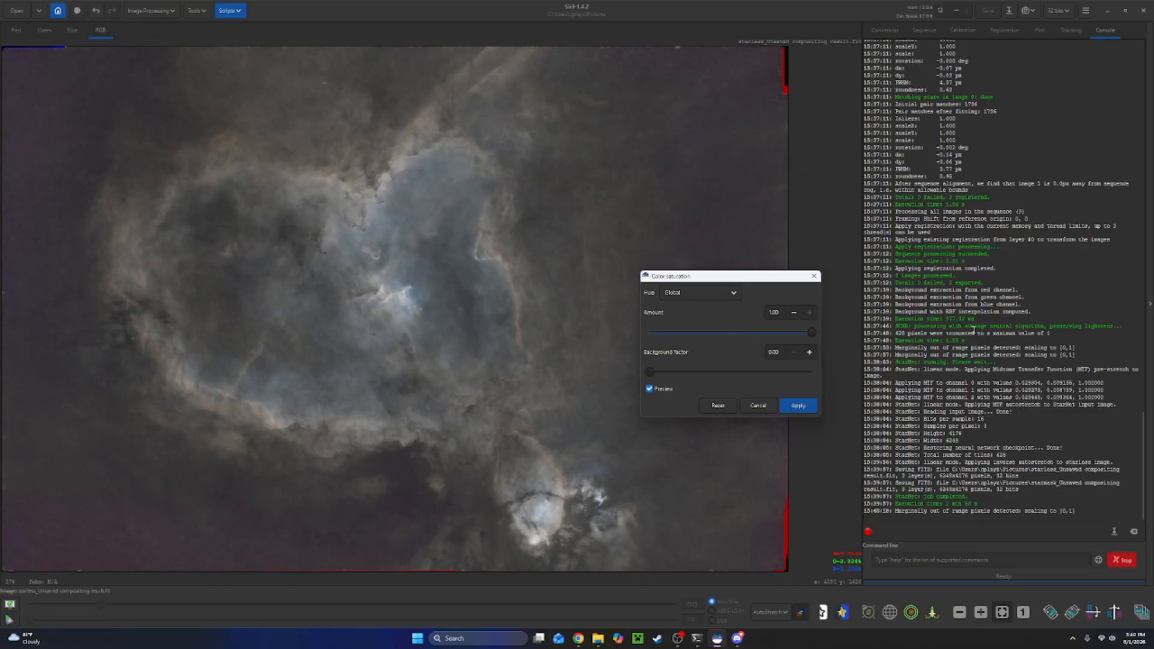
pyautogui.click(789, 405)
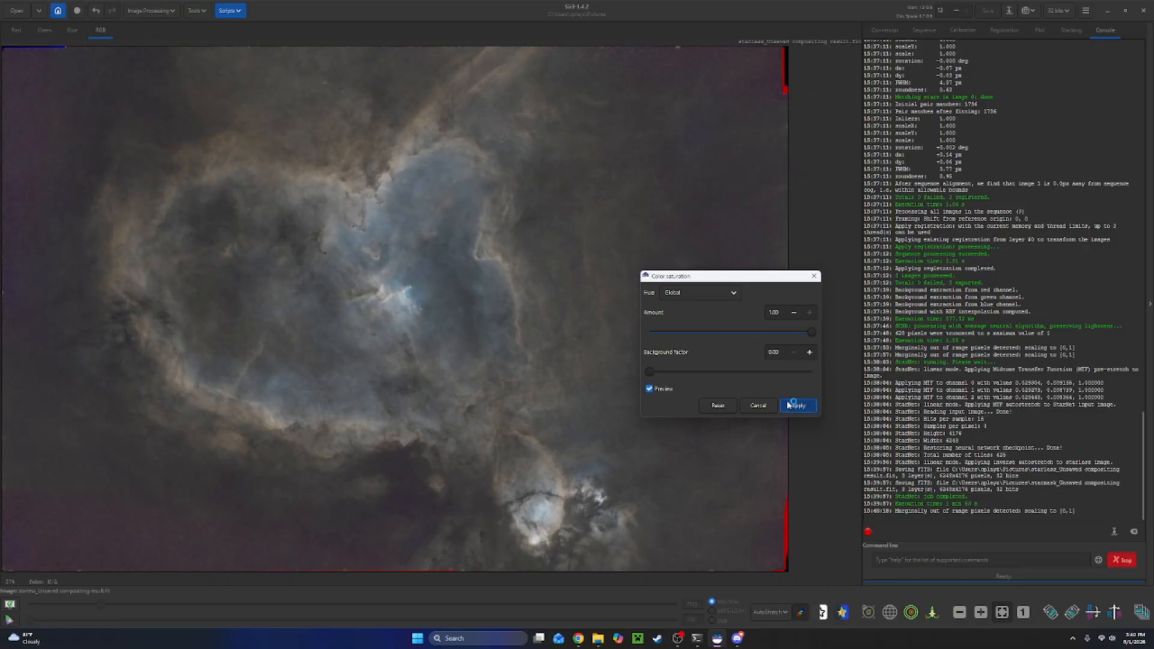
# Apply a second Color Saturation pass with amount 1.00 and background factor 0.00.
pyautogui.click(151, 10)
pyautogui.click(141, 65)
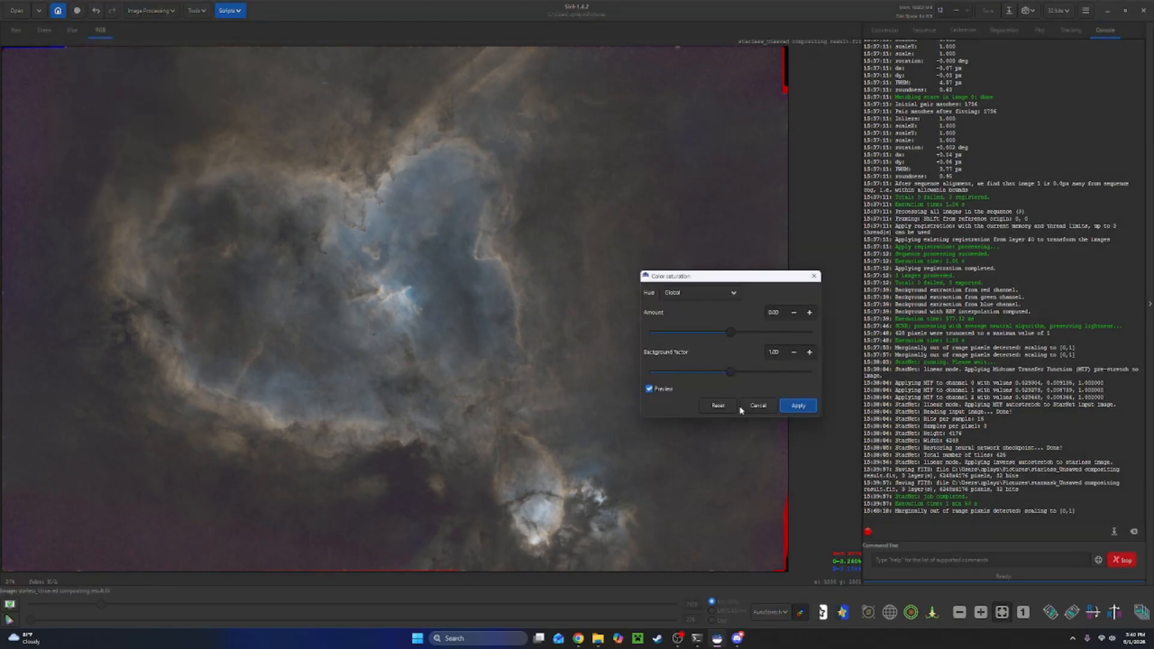
pyautogui.moveTo(730, 332); pyautogui.dragTo(829, 331)
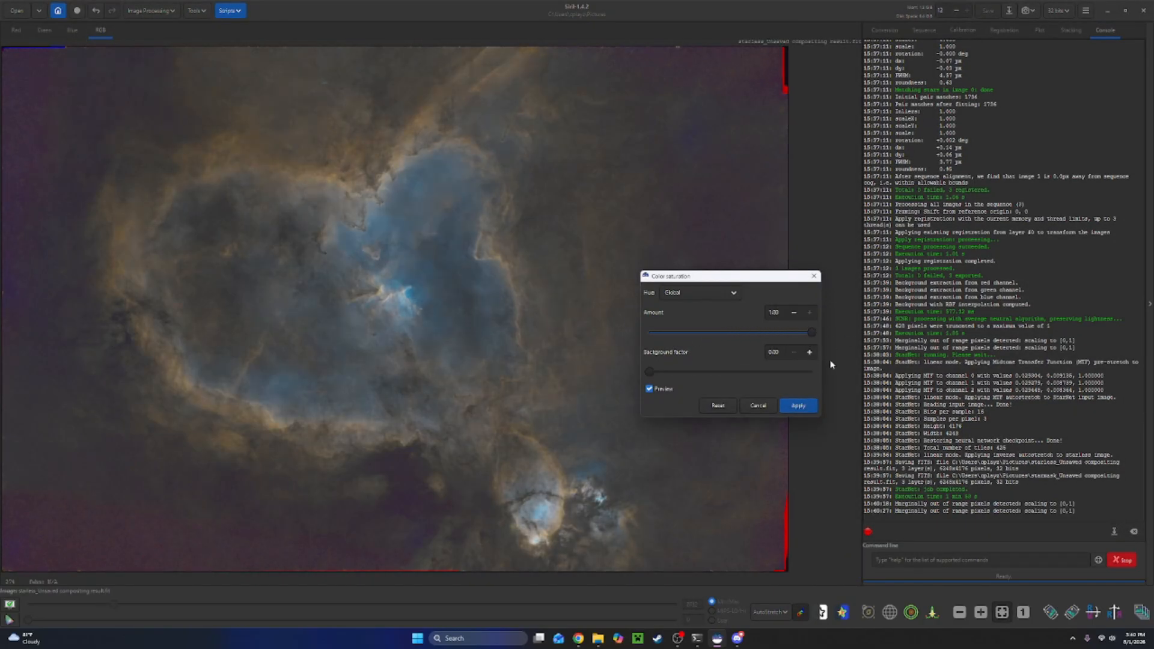
pyautogui.click(797, 405)
# Invert the image and remove green noise from the negative with Average Neutral protection and Preserve lightness enabled.
pyautogui.click(147, 10)
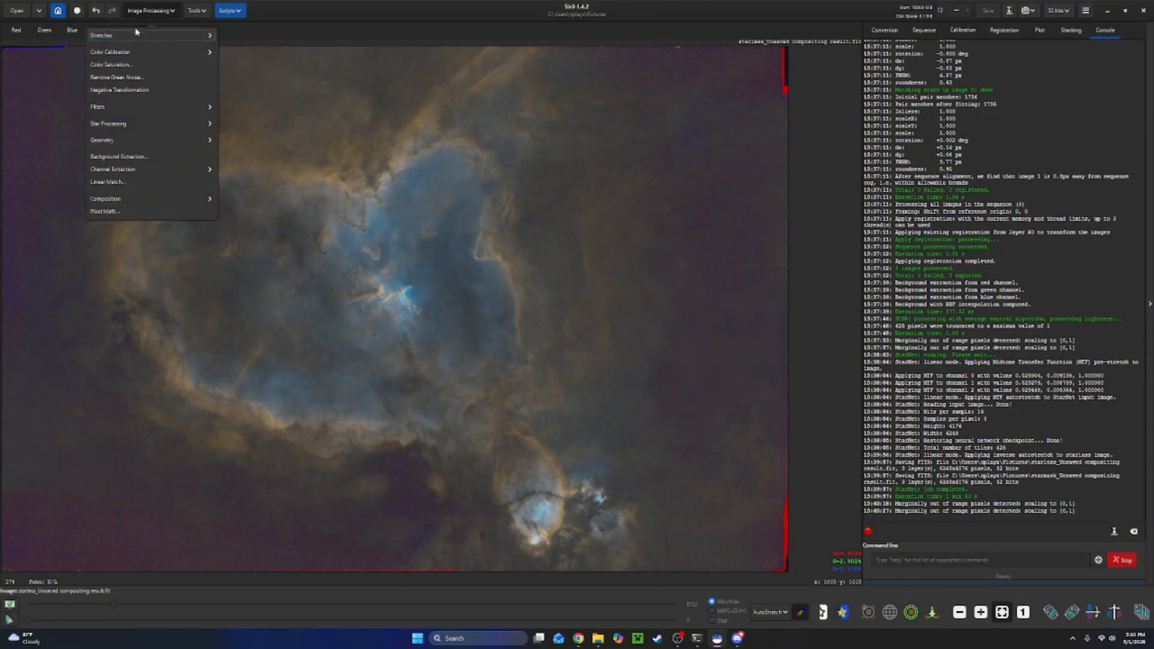
pyautogui.click(120, 90)
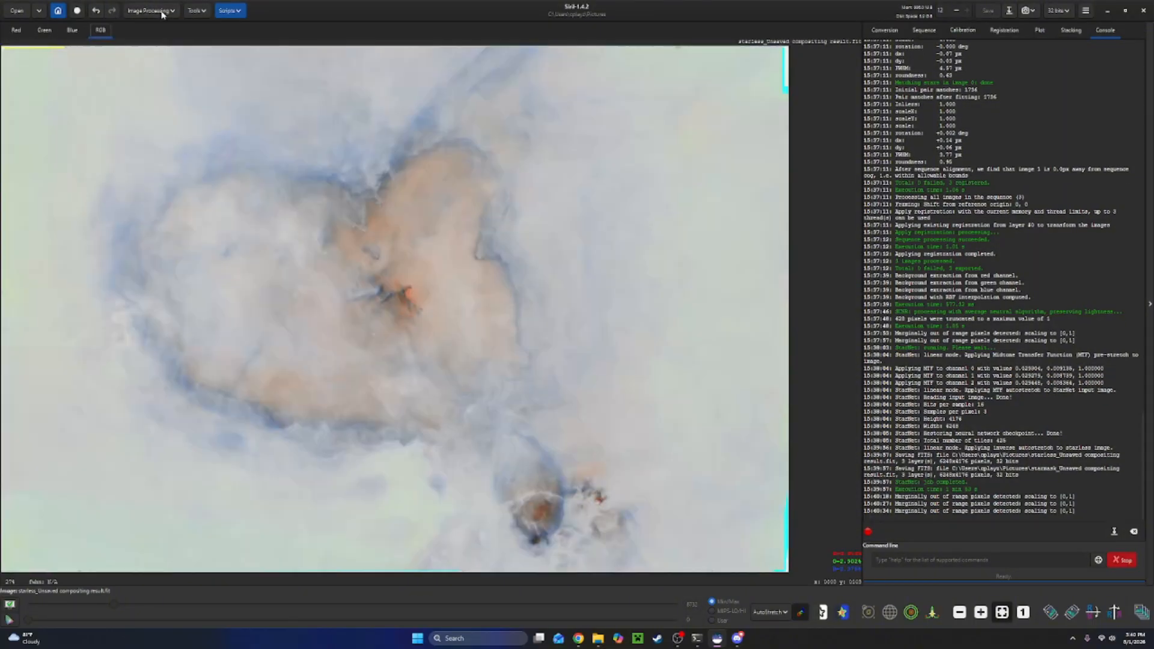
pyautogui.click(153, 12)
pyautogui.click(117, 77)
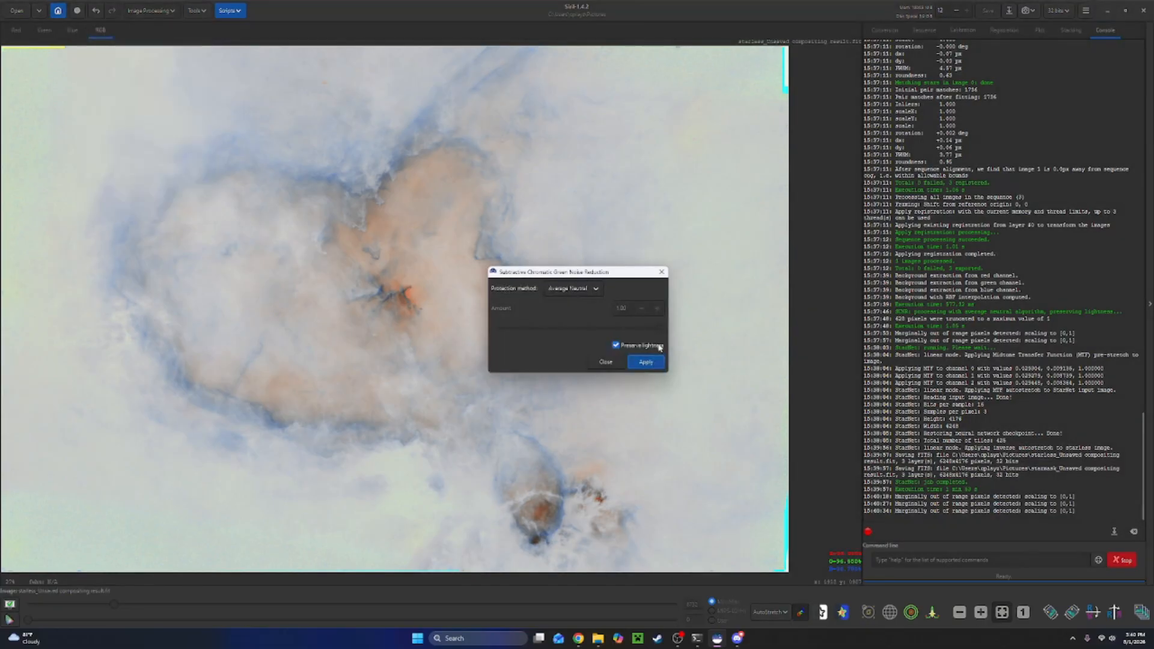
pyautogui.click(647, 363)
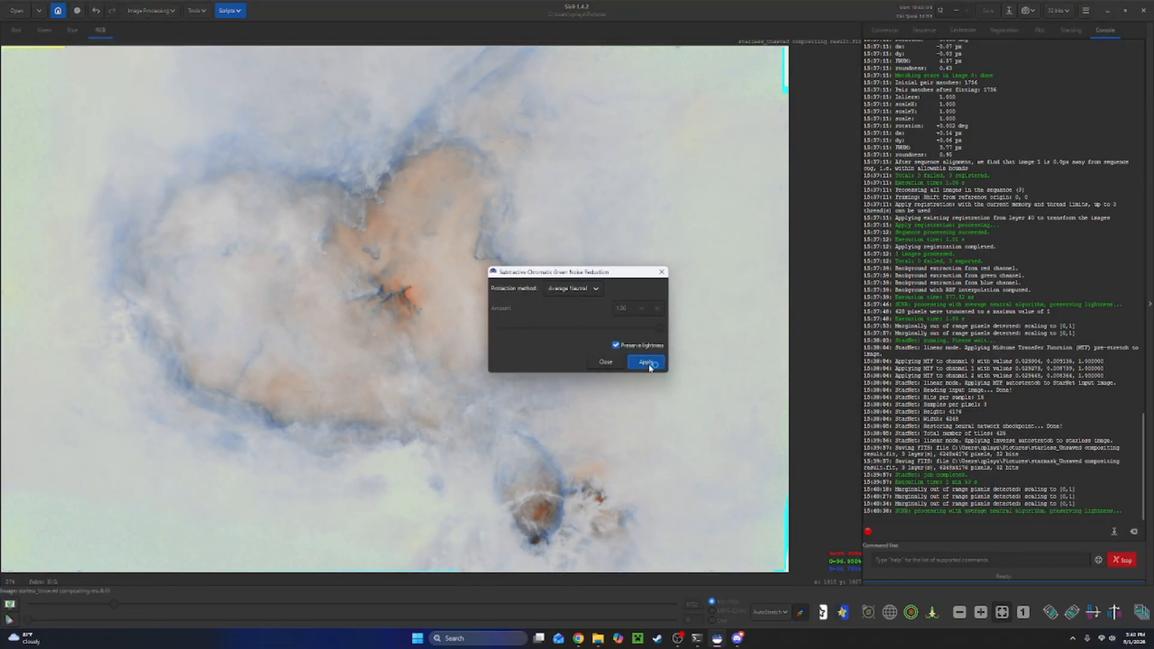
pyautogui.click(661, 271)
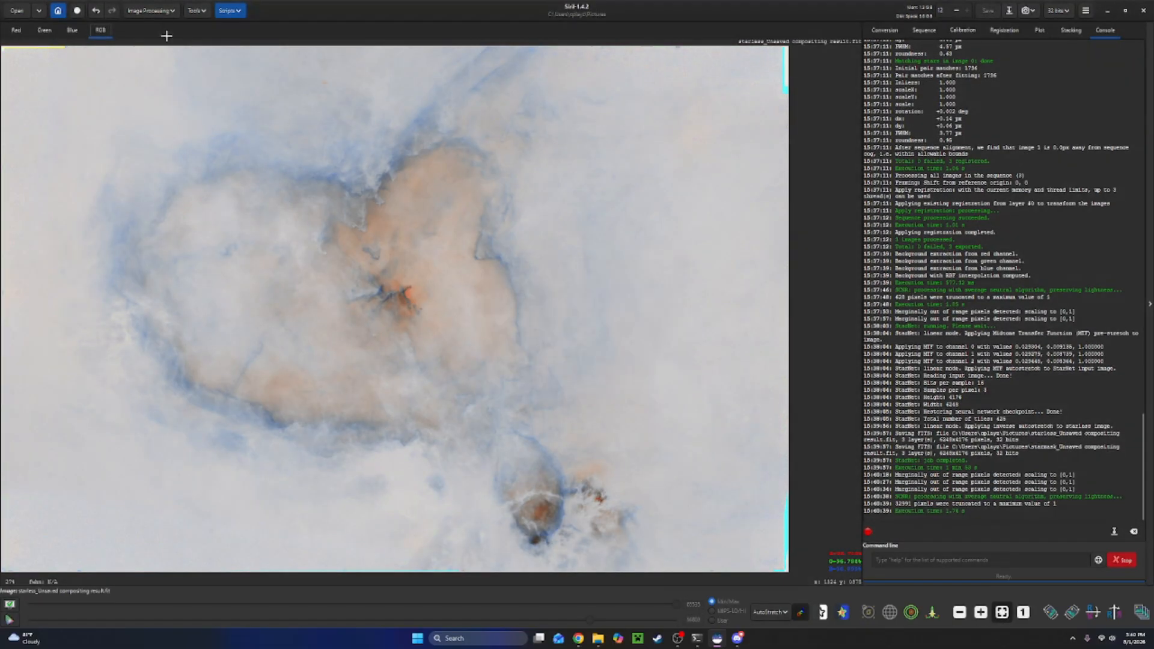
# Apply Negative Transformation once more to return the image to a positive.
pyautogui.click(151, 10)
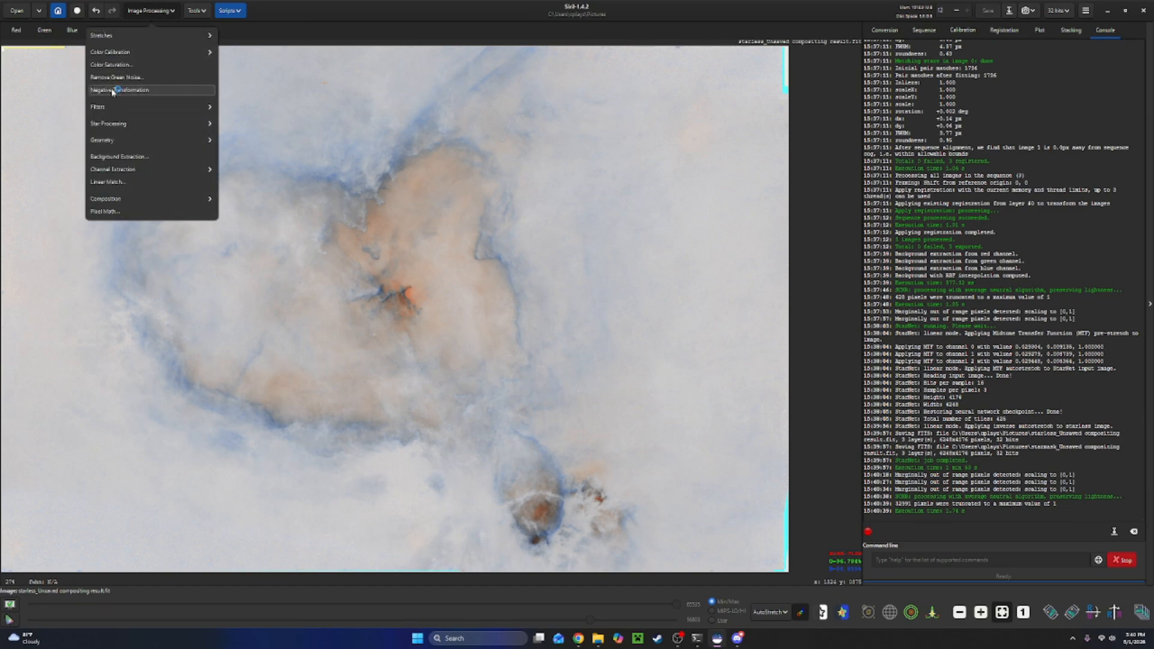
pyautogui.click(112, 90)
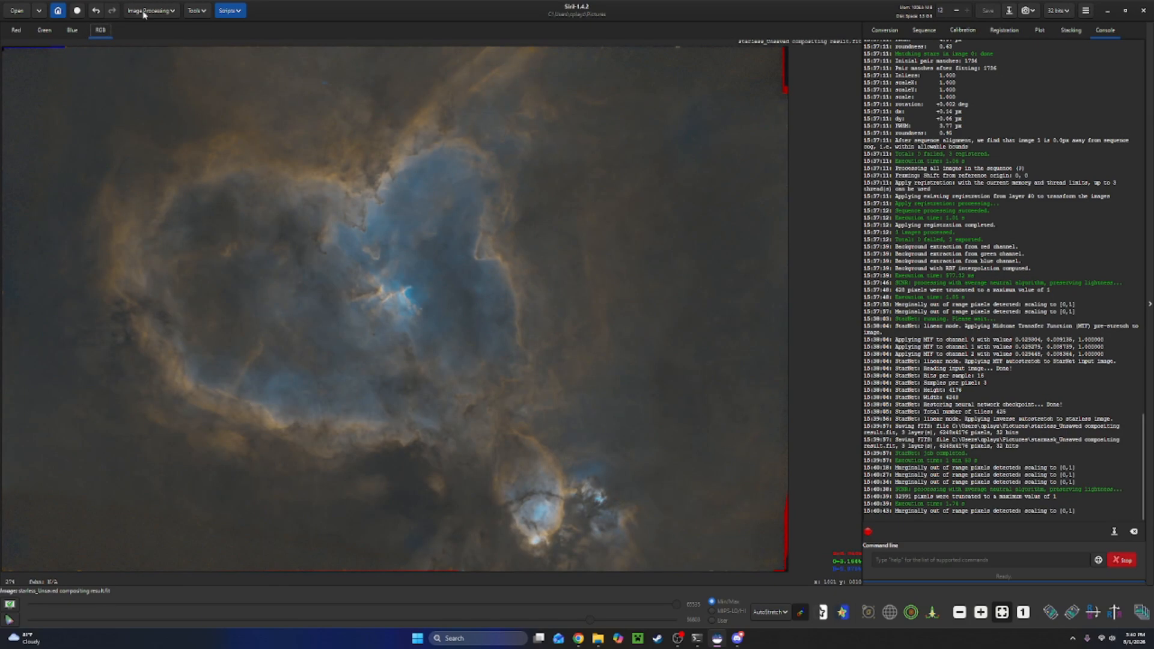
# Apply Color Saturation again with an amount of 0.27 and a background factor of 0.00.
pyautogui.click(147, 10)
pyautogui.click(116, 66)
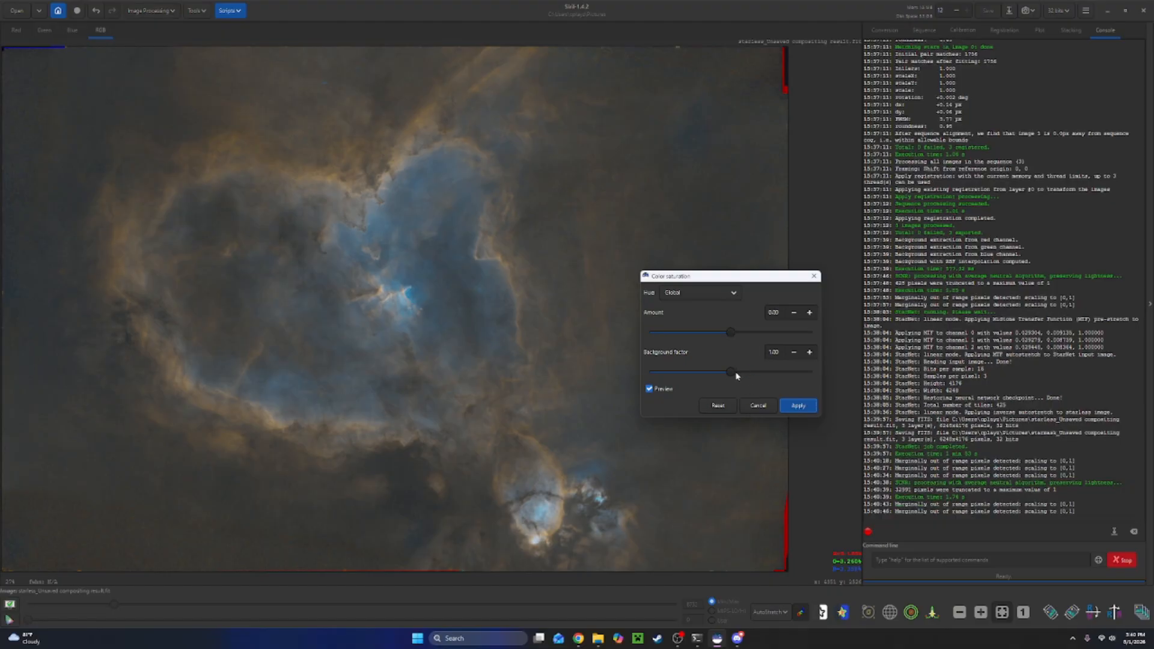
pyautogui.moveTo(736, 372); pyautogui.dragTo(636, 355)
pyautogui.moveTo(735, 332); pyautogui.dragTo(751, 330)
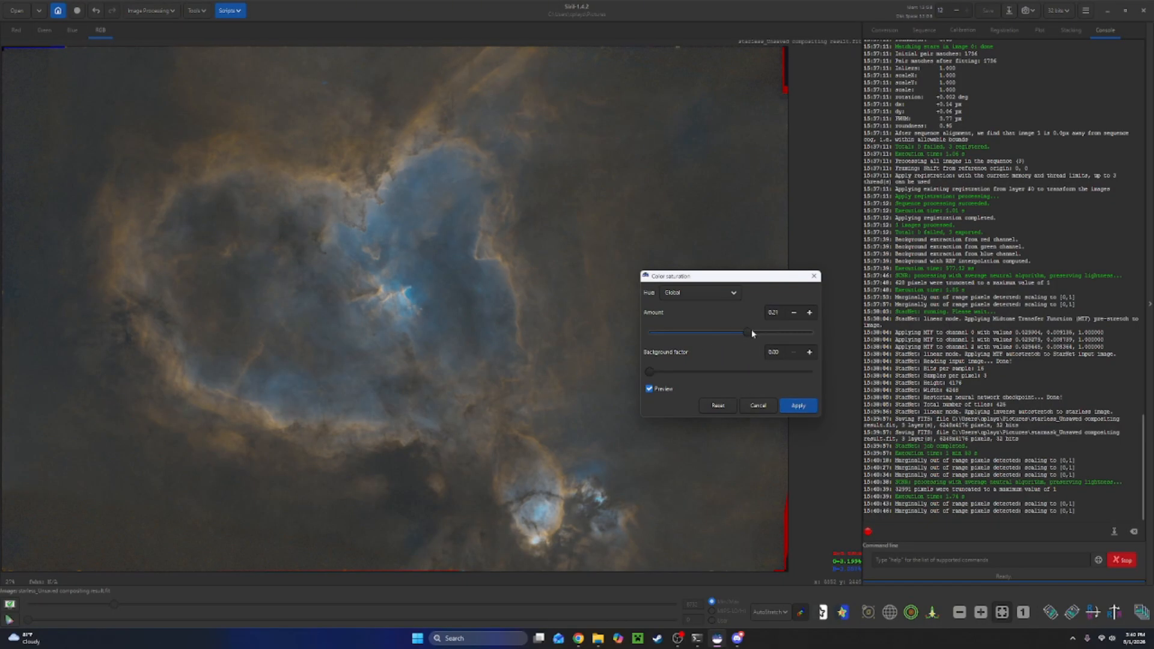
pyautogui.click(799, 406)
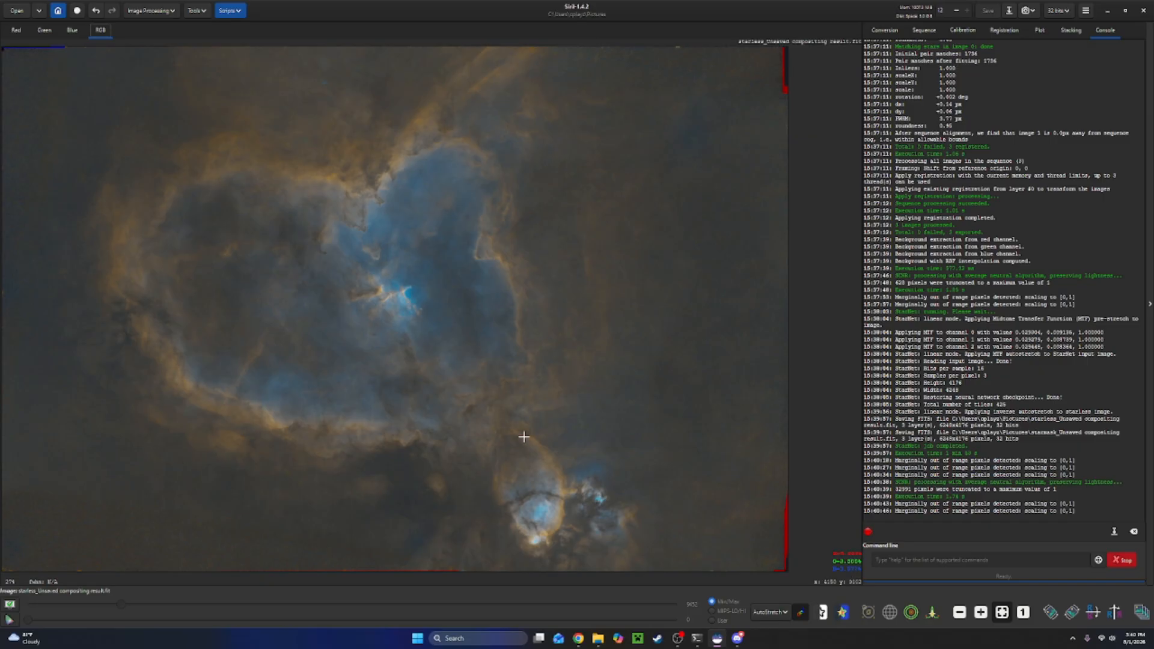
# Toggle the display's colour preview on and off to compare the result.
pyautogui.click(799, 613)
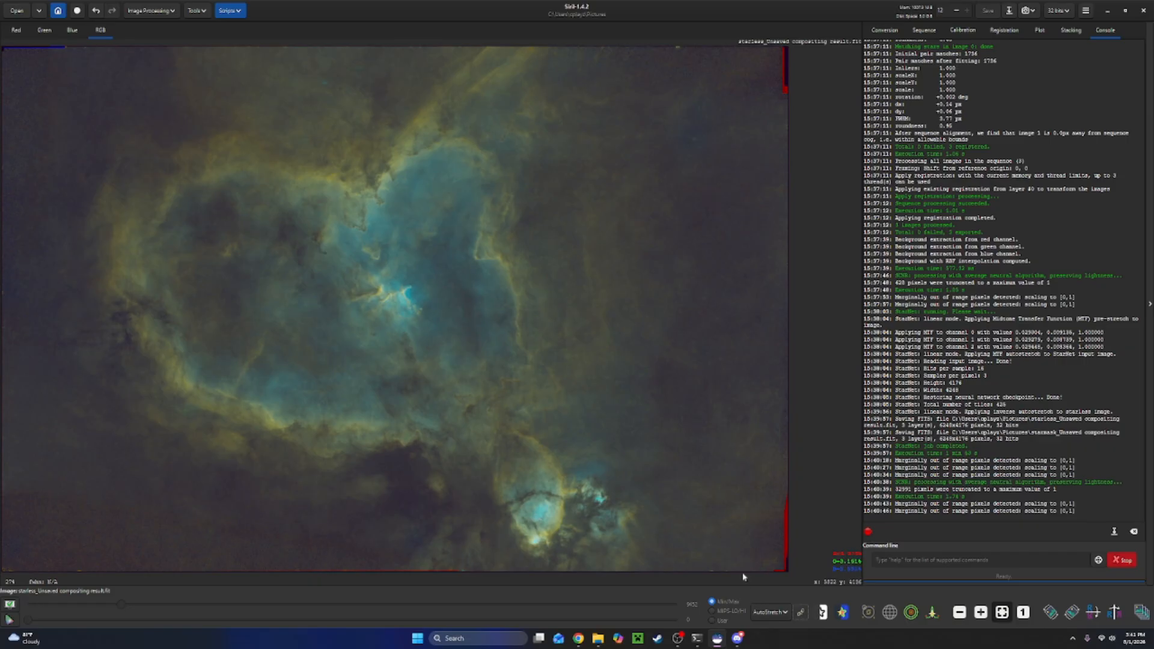
pyautogui.click(799, 613)
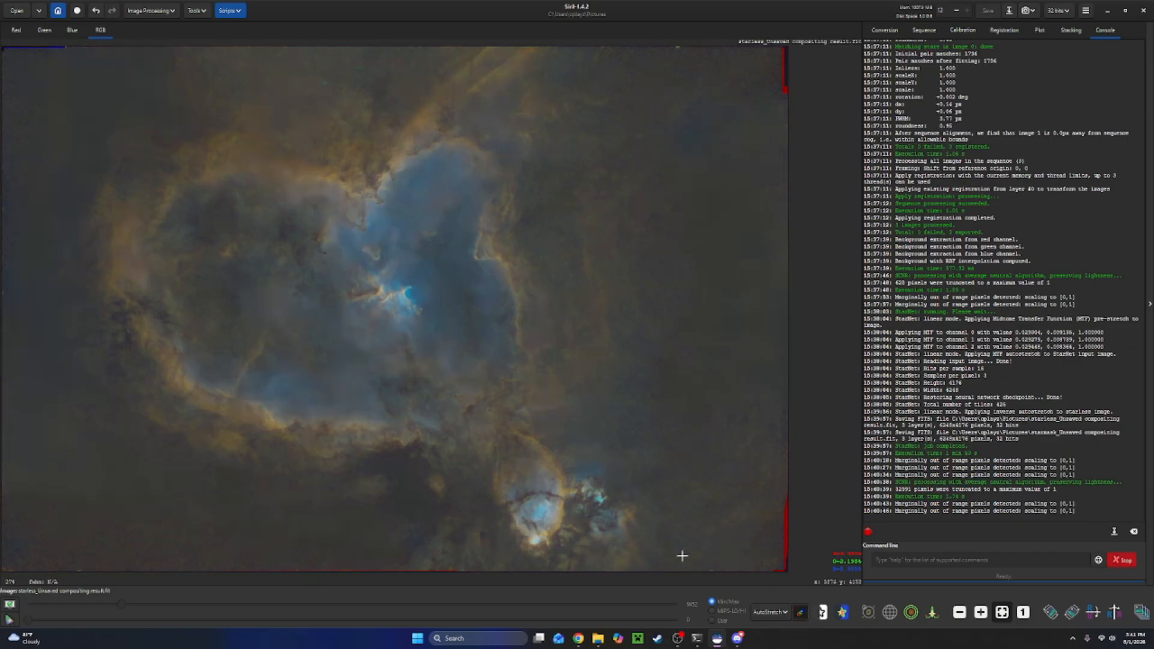
# Save the image as starless_Unsaved compositing result.fit in Desktop > Astrophotography > files for processing > Heart Nebula.
pyautogui.click(1009, 11)
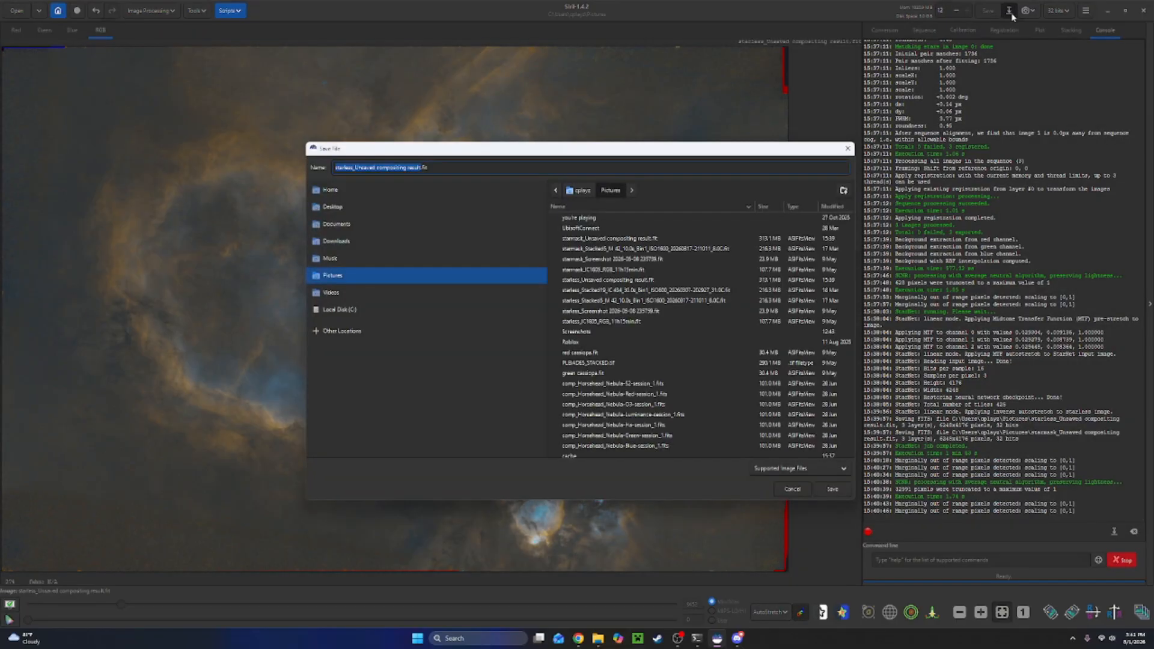
pyautogui.click(338, 208)
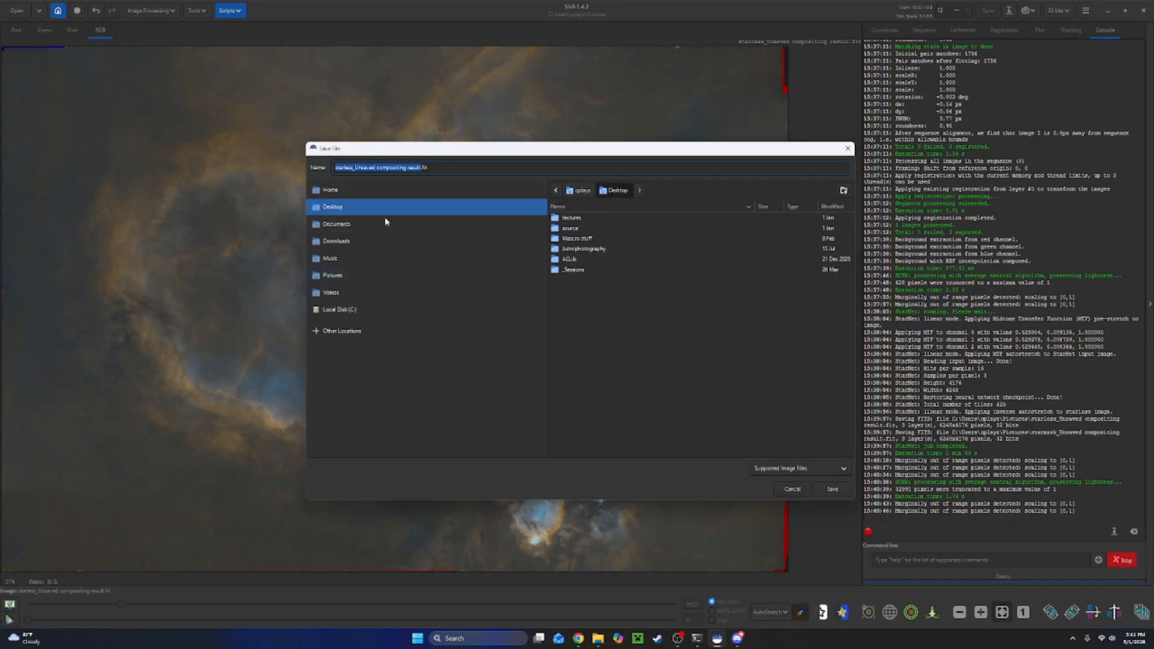
pyautogui.doubleClick(588, 252)
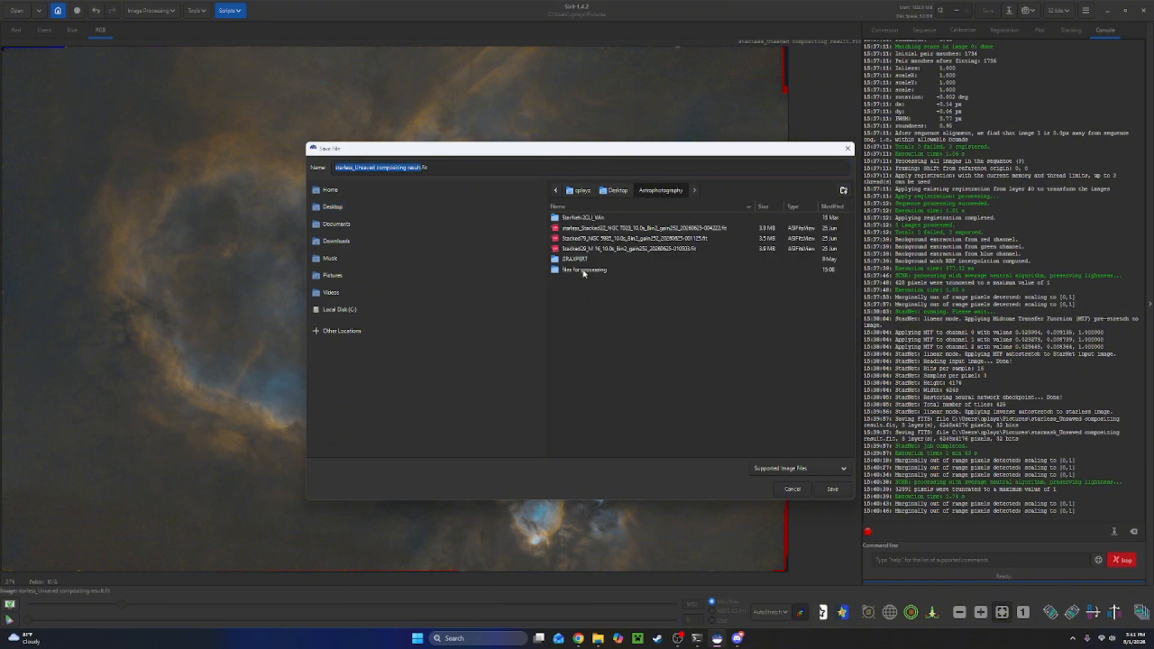
pyautogui.doubleClick(584, 271)
pyautogui.doubleClick(578, 281)
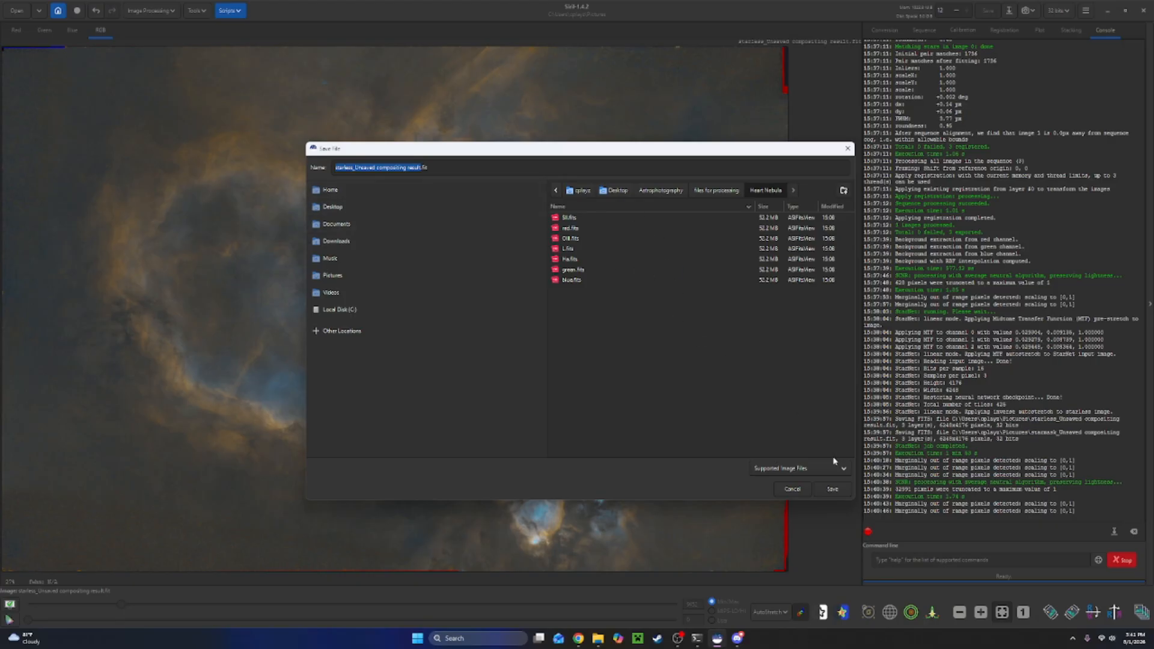
pyautogui.click(831, 490)
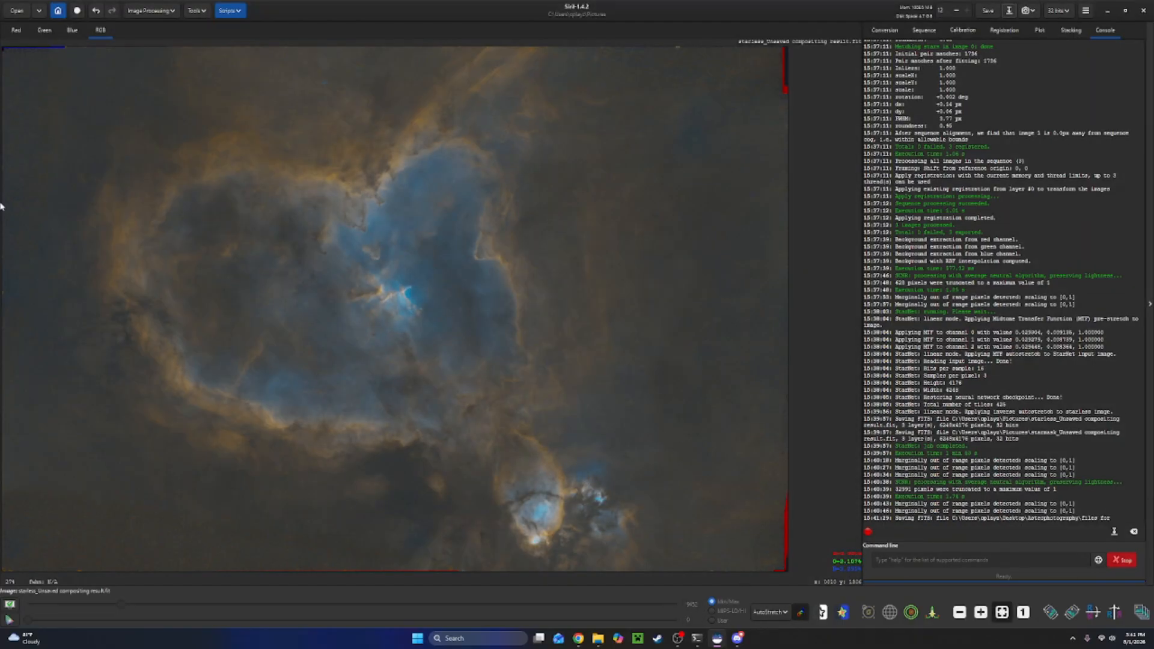
# Open Star Recomposition and load starless_Unsaved compositing result from the Heart Nebula folder as the background image.
pyautogui.click(169, 11)
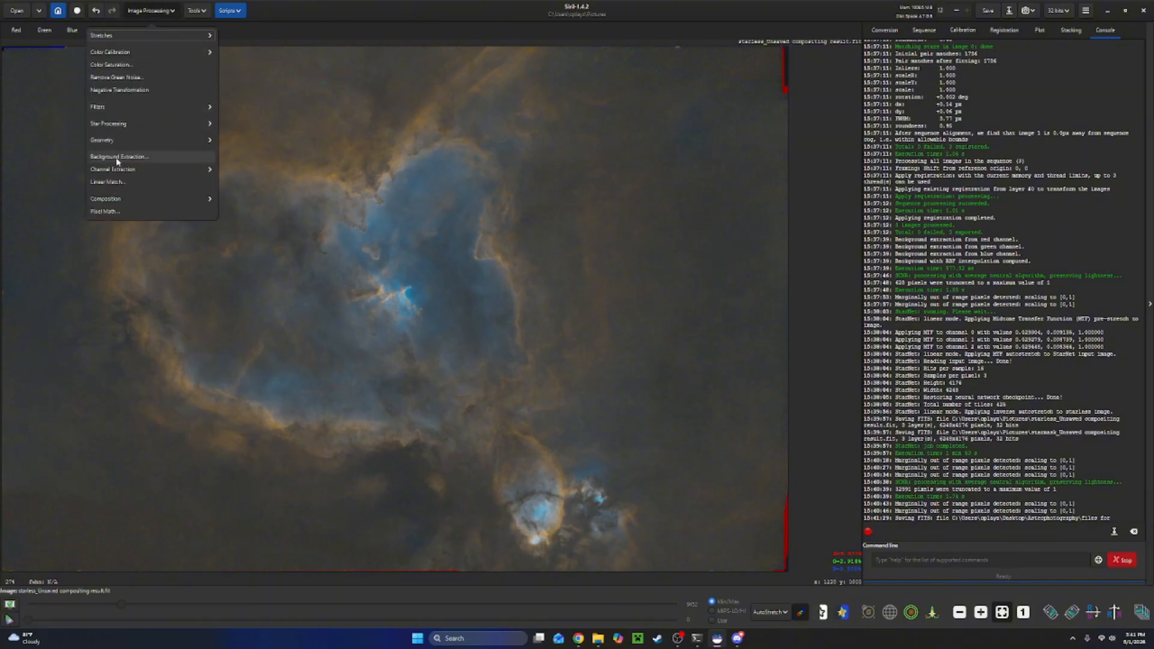
pyautogui.click(116, 123)
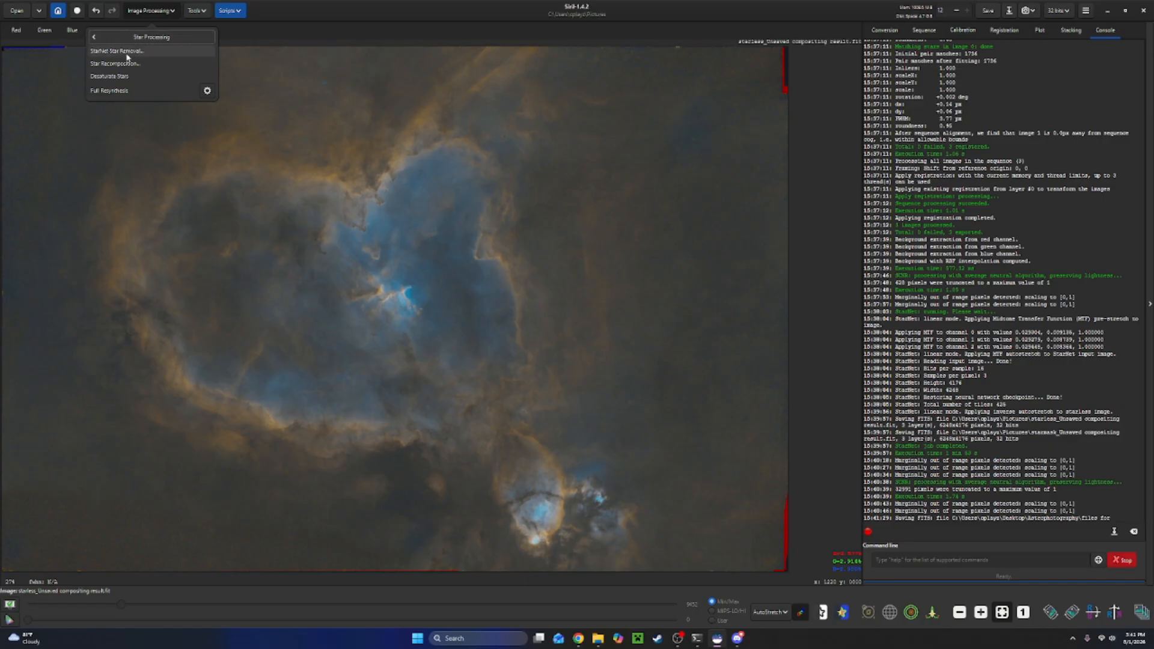
pyautogui.click(123, 63)
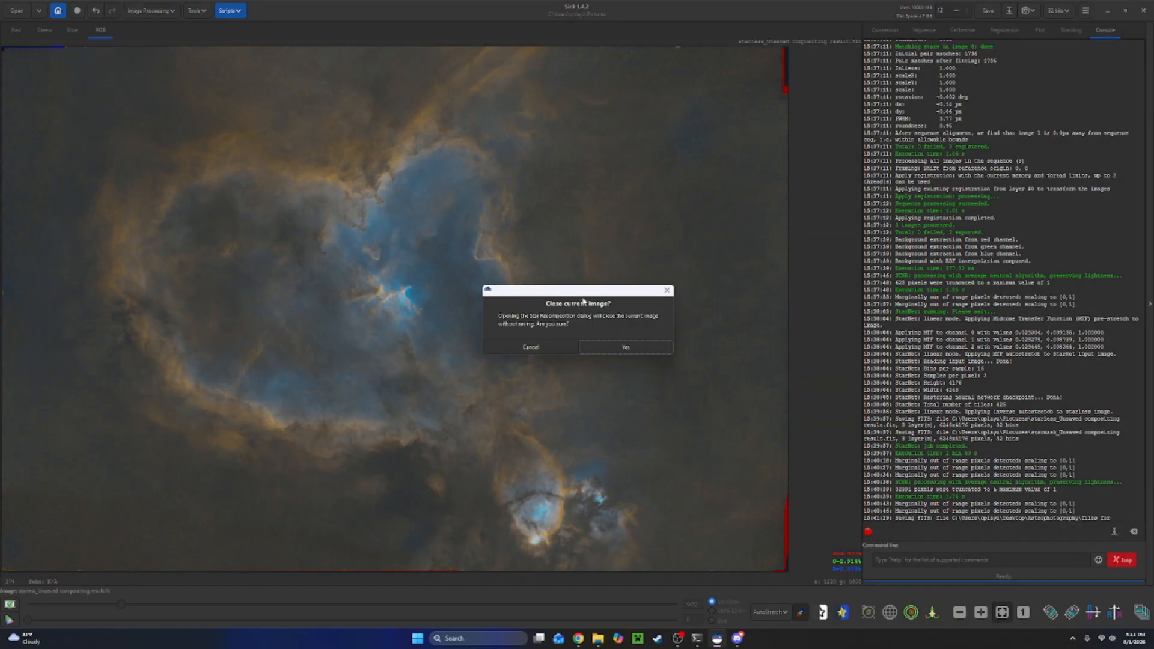
pyautogui.click(602, 349)
pyautogui.click(506, 210)
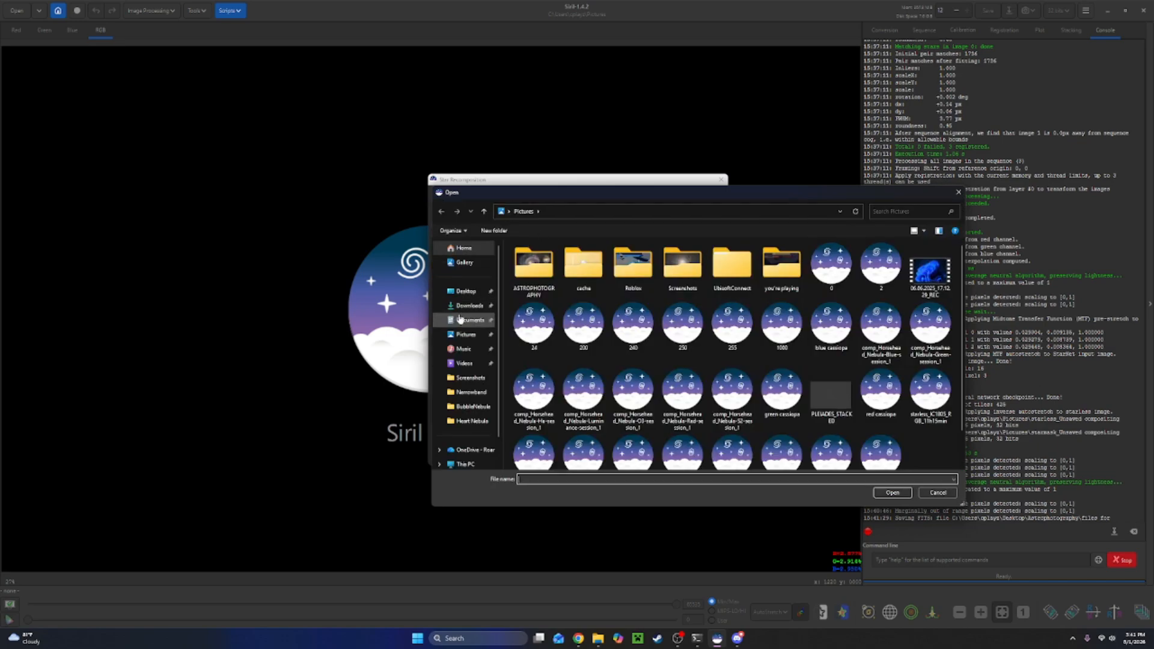
pyautogui.click(454, 421)
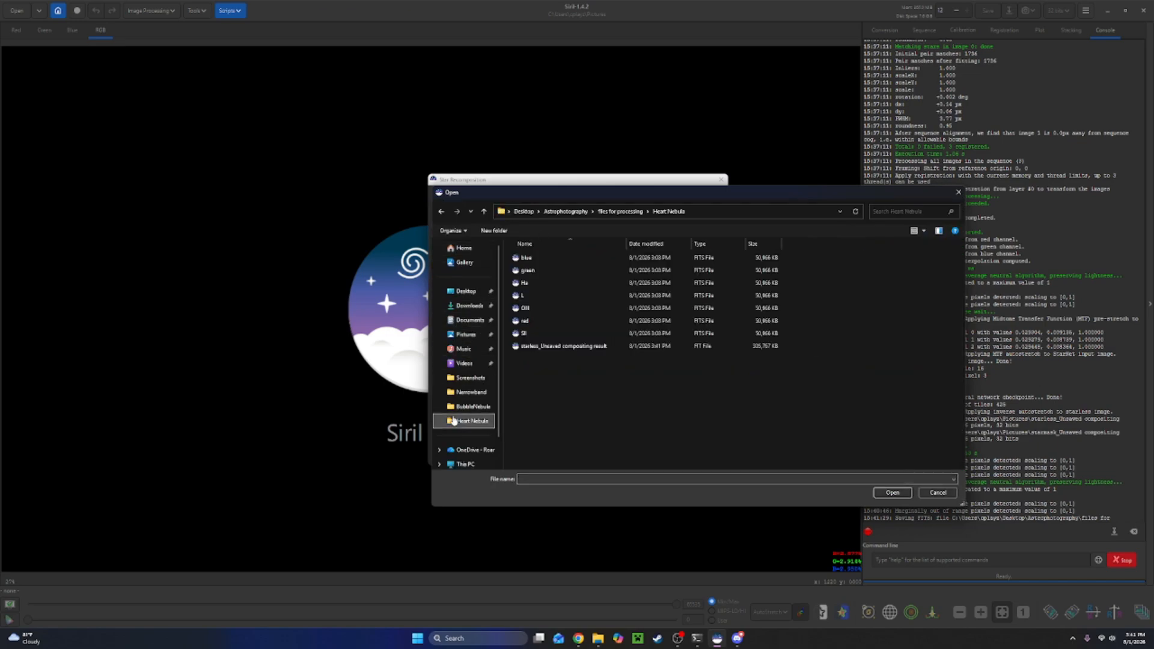
pyautogui.click(637, 346)
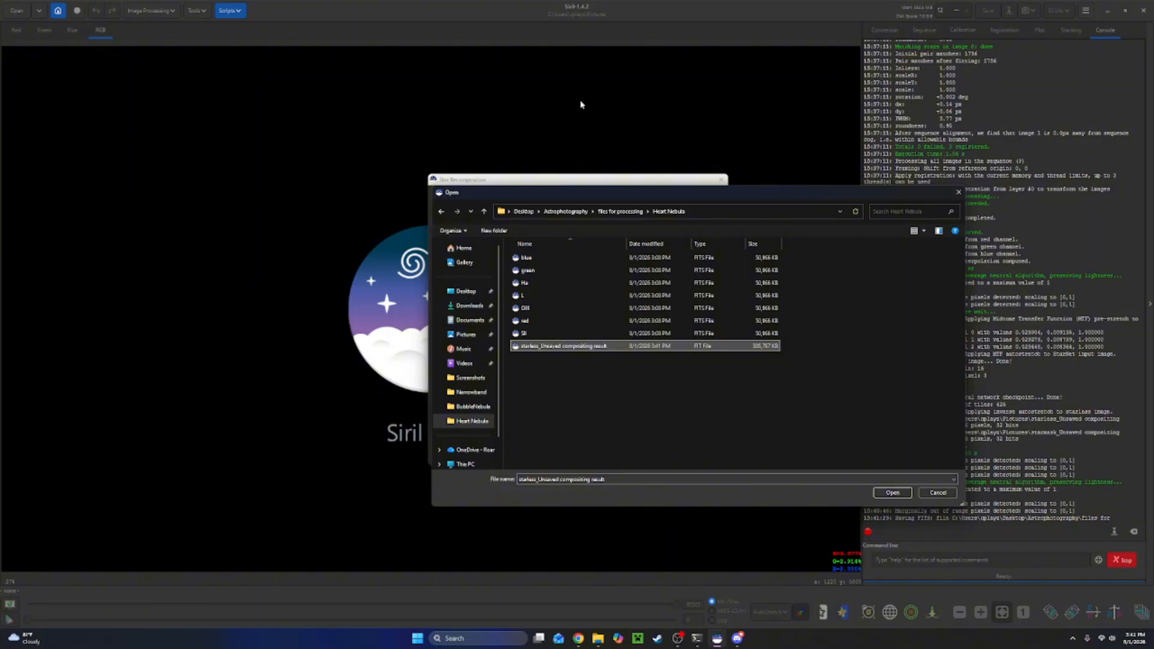
pyautogui.click(890, 492)
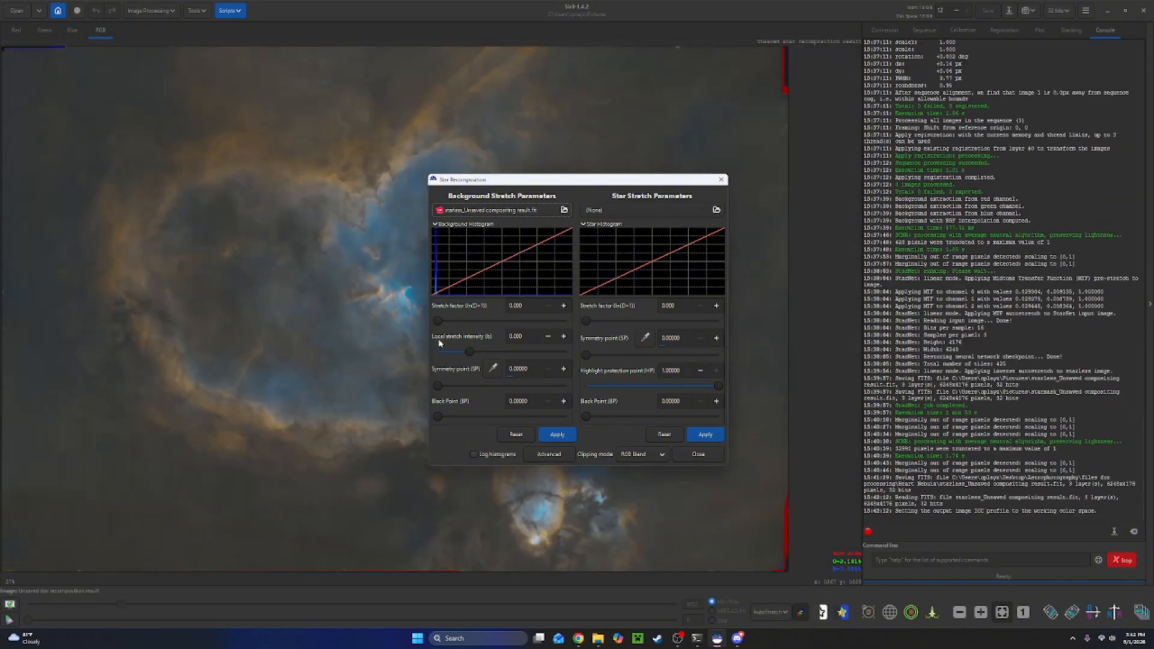
# Load starmask_Unsaved compositing result from Pictures as the star image.
pyautogui.click(619, 211)
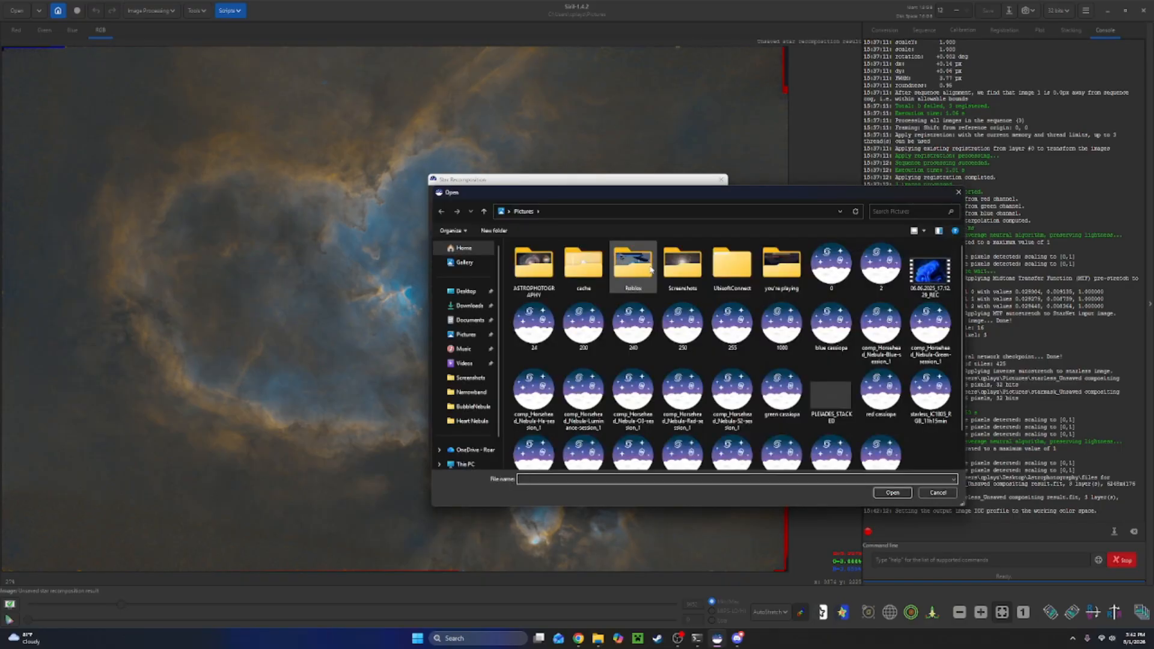
pyautogui.scroll(-1, 731, 309)
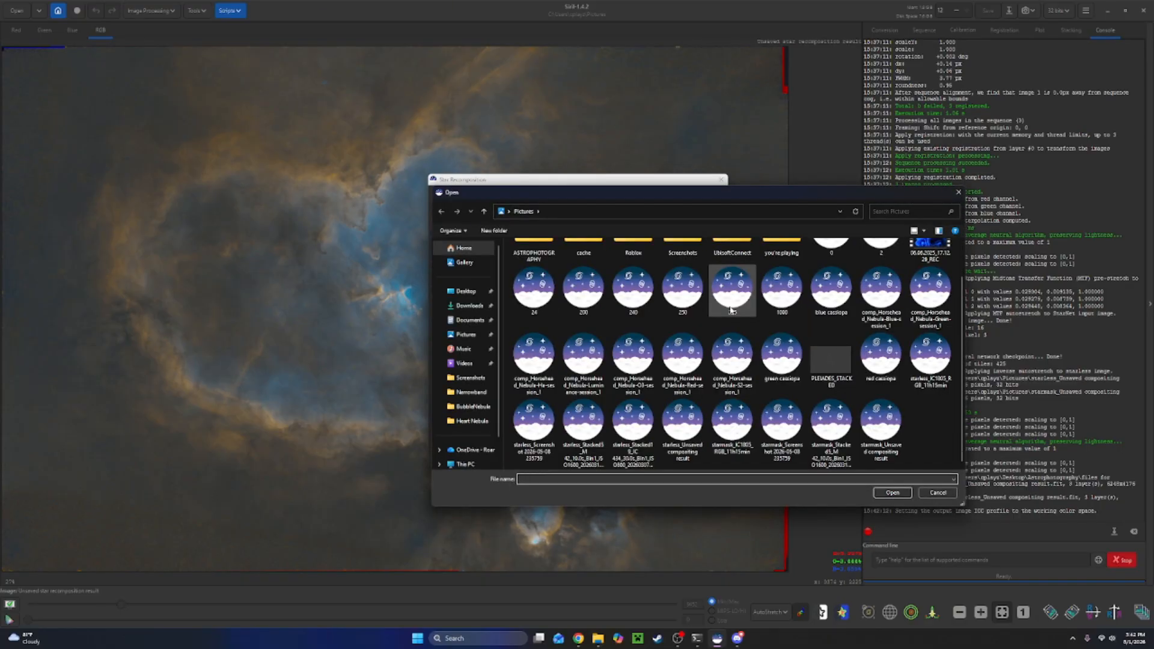
pyautogui.click(865, 415)
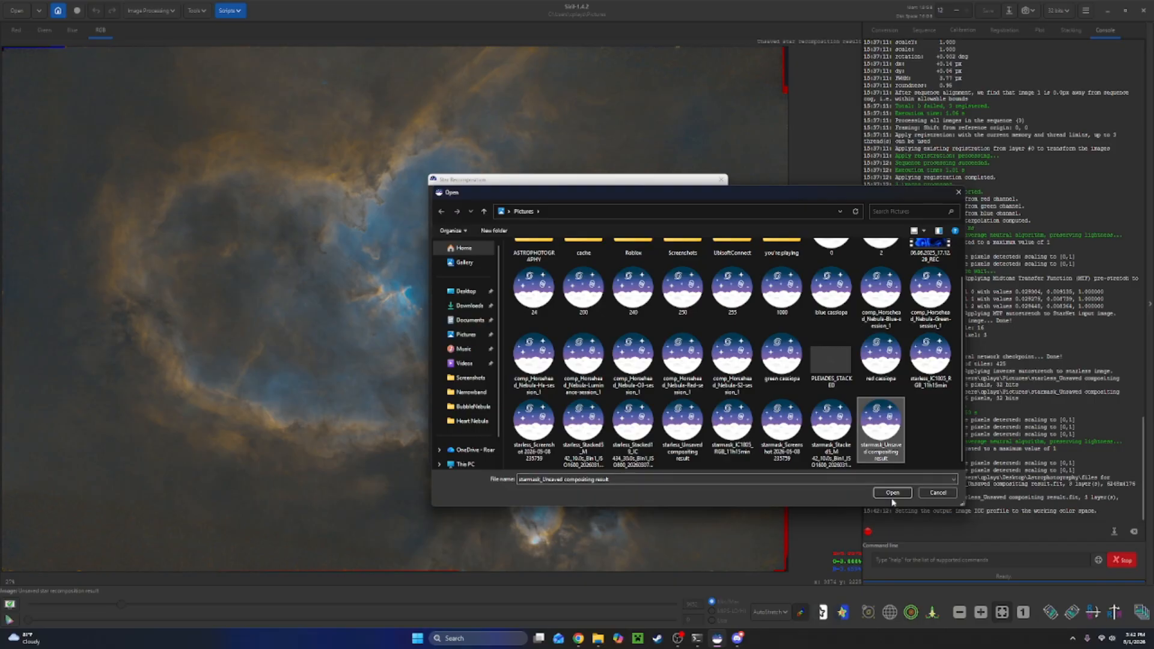
pyautogui.click(893, 494)
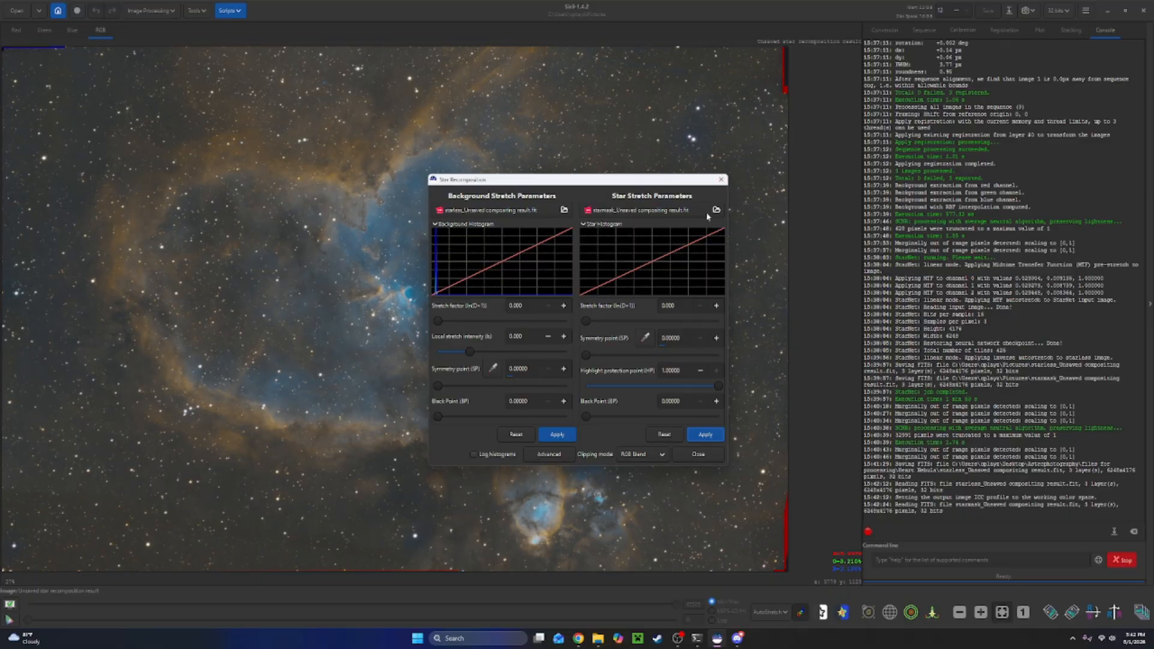
pyautogui.moveTo(587, 357); pyautogui.dragTo(661, 352)
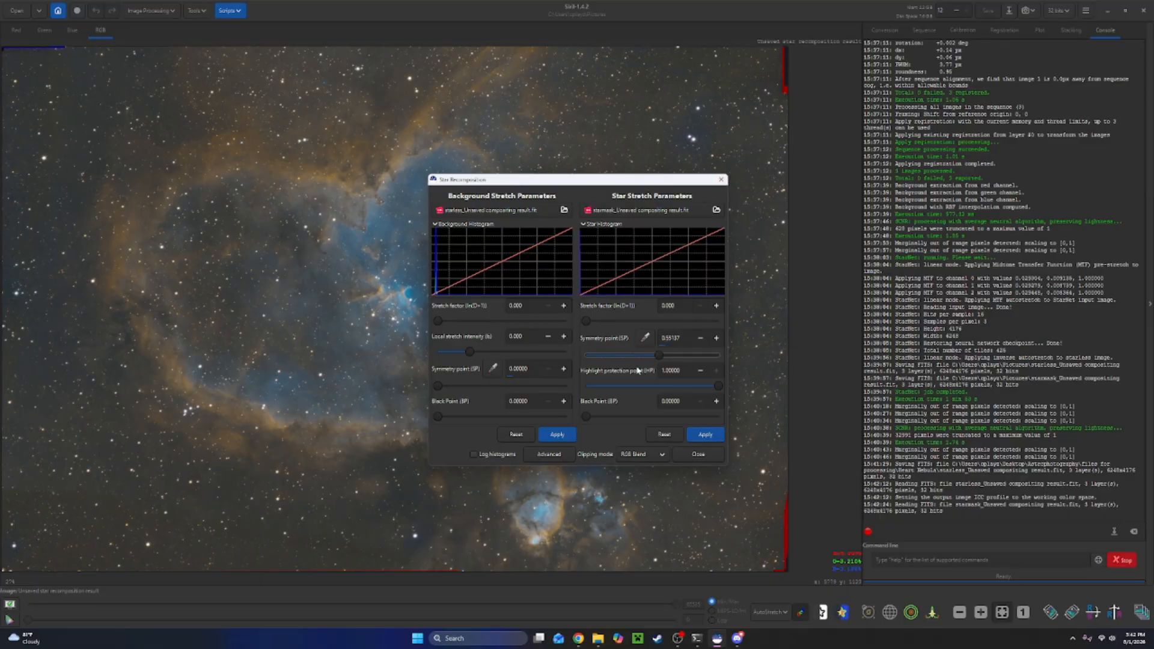
pyautogui.moveTo(585, 321); pyautogui.dragTo(505, 337)
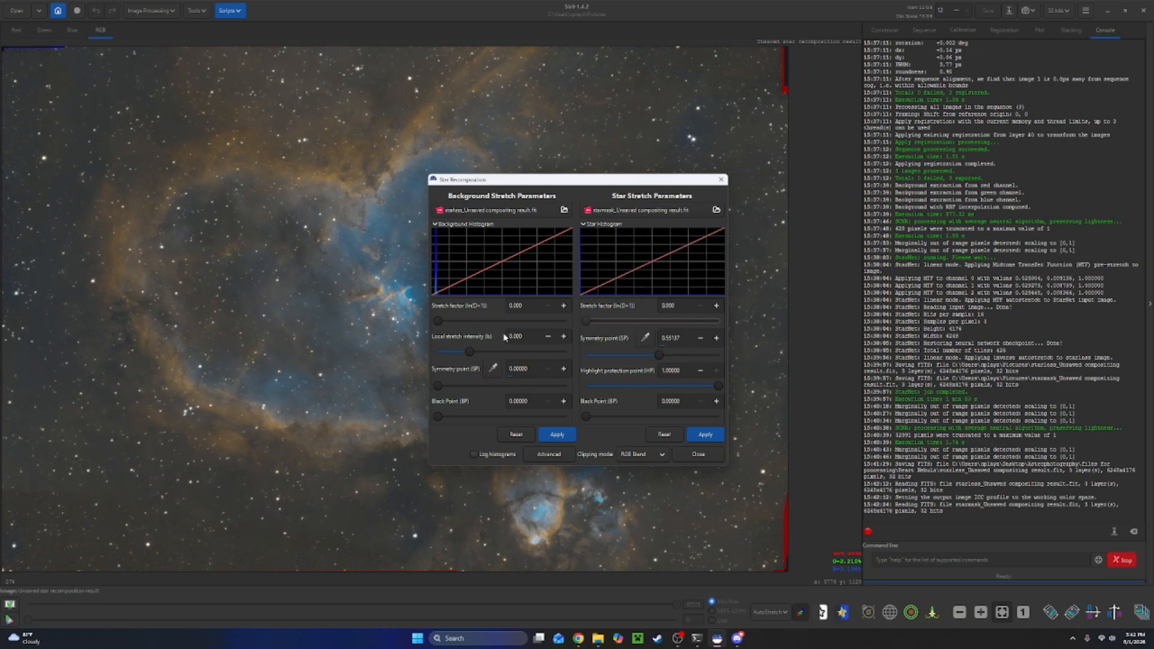
pyautogui.moveTo(652, 355); pyautogui.dragTo(586, 355)
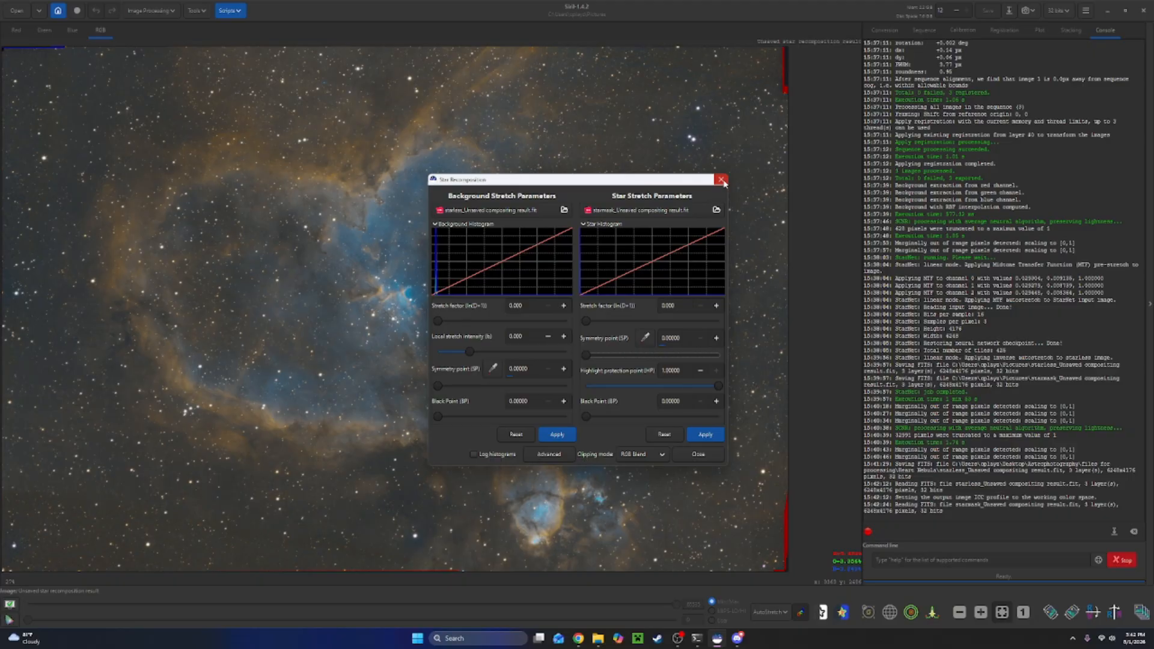
# Close Star Recomposition to keep the recombined stars and nebula image.
pyautogui.click(703, 453)
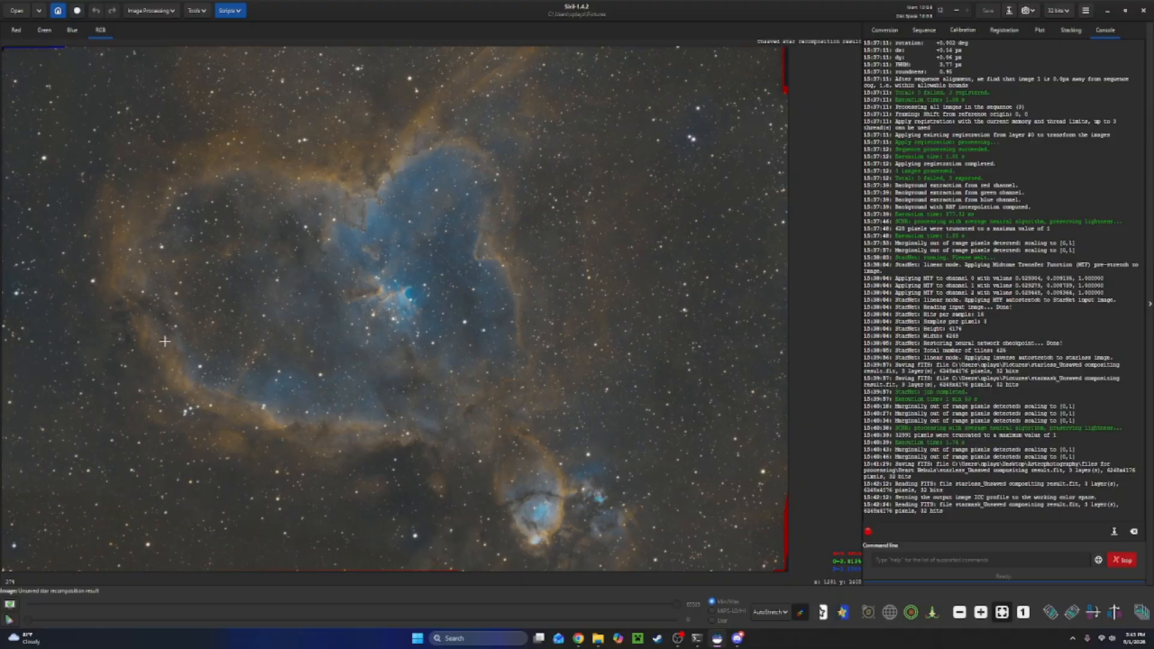
# Inspect the recombined image's red, green and blue channels and zoom in on the nebula core.
pyautogui.click(61, 33)
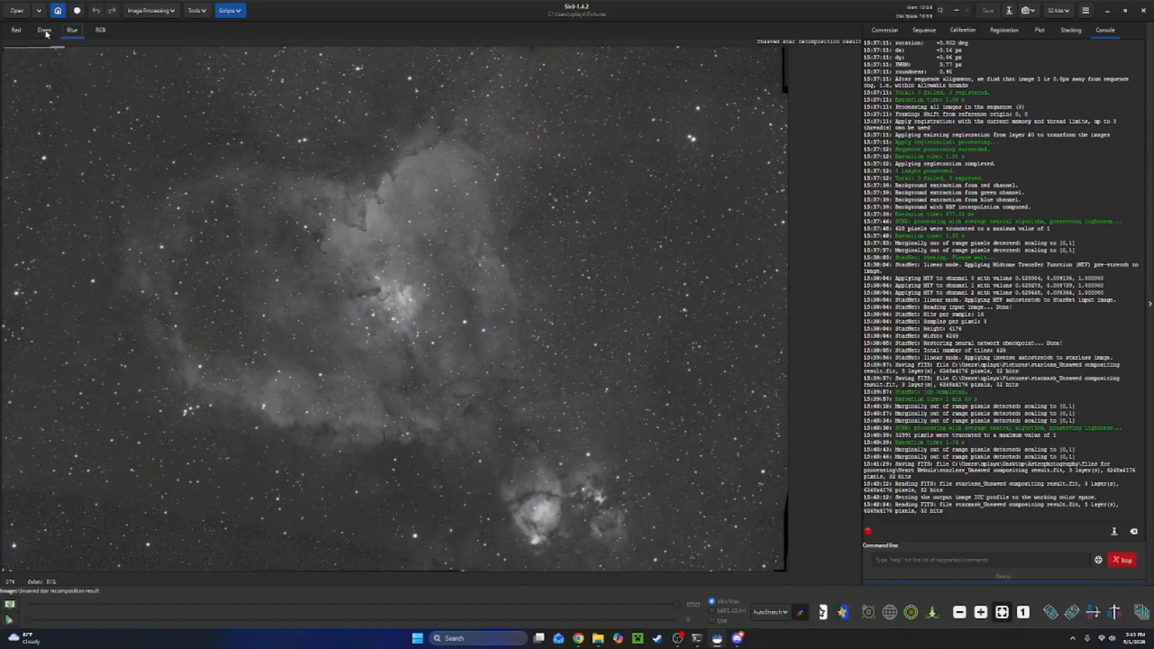
pyautogui.click(45, 30)
pyautogui.click(16, 32)
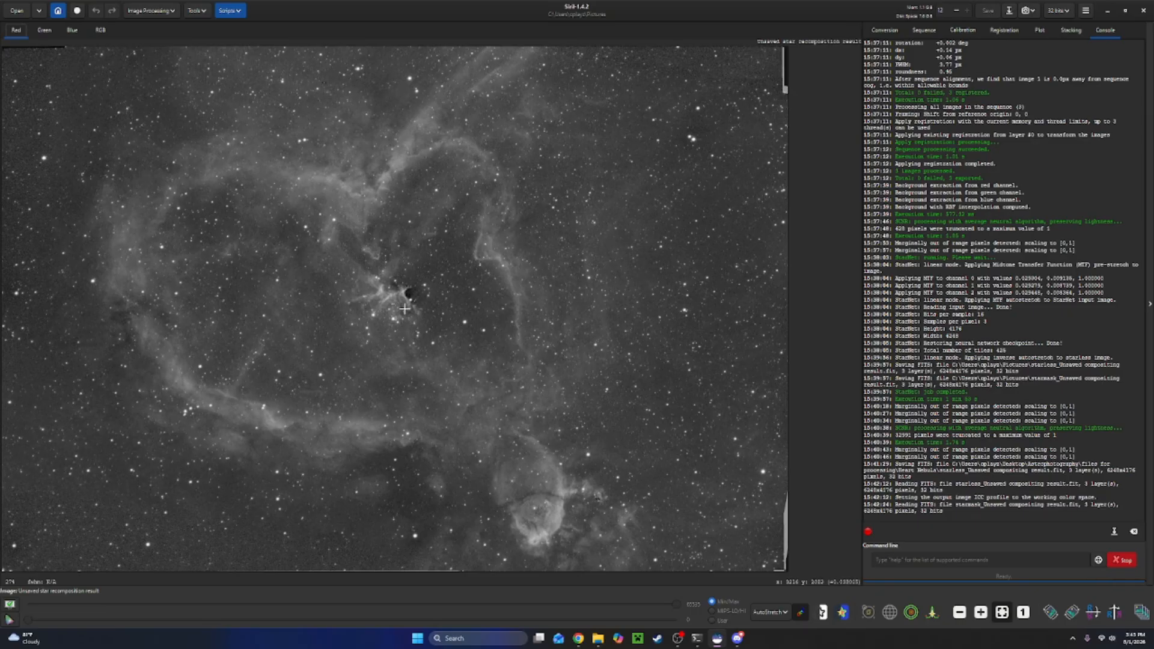
pyautogui.click(101, 30)
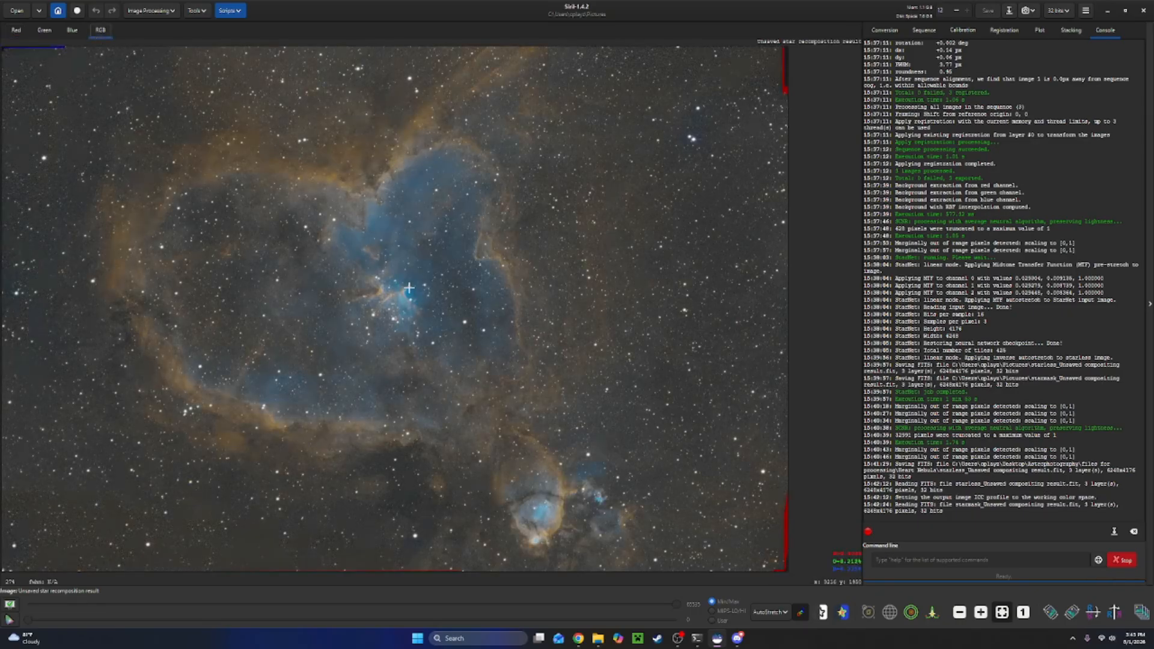
pyautogui.scroll(4, 372, 299)
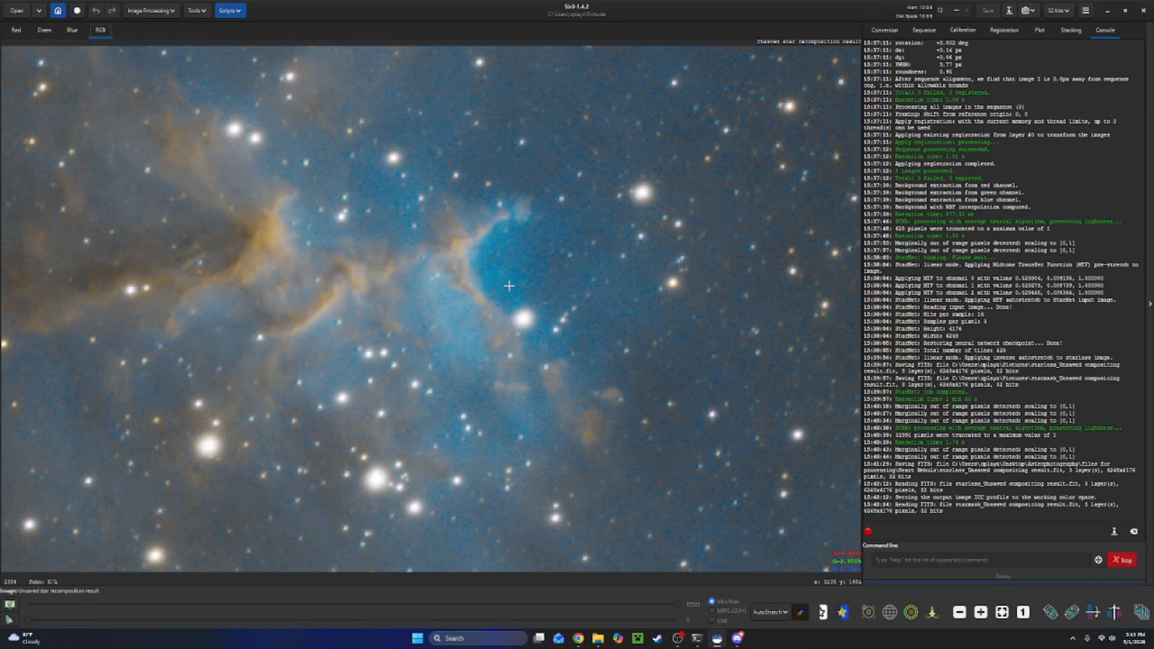
pyautogui.scroll(-8, 509, 286)
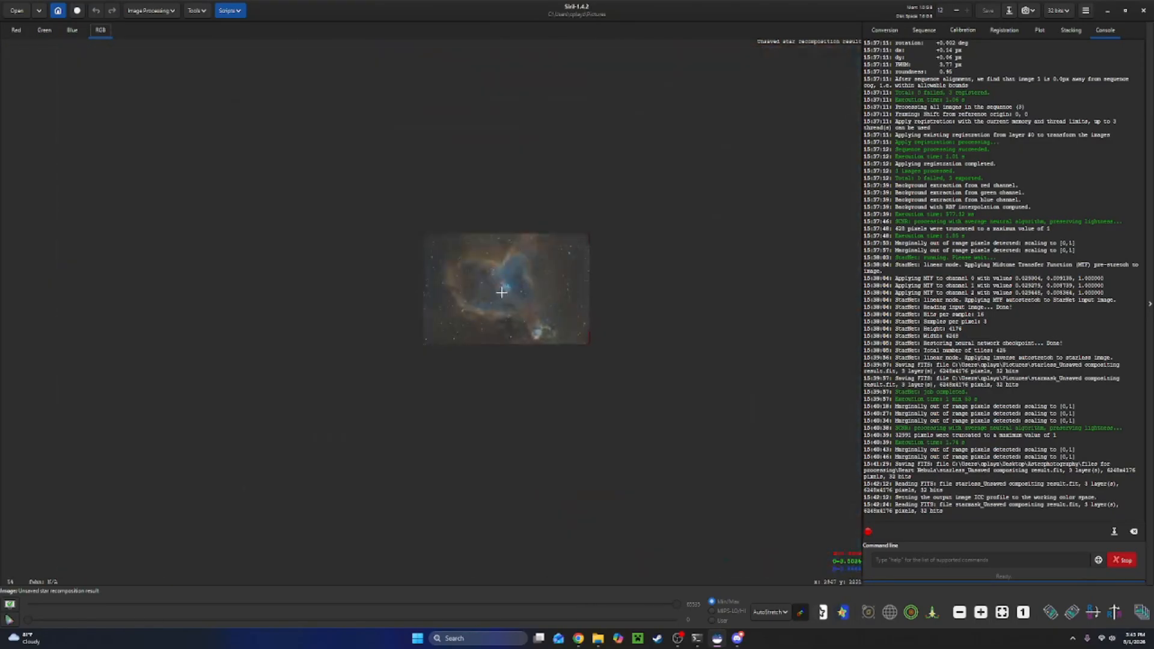
pyautogui.scroll(4, 508, 287)
pyautogui.scroll(-3, 507, 286)
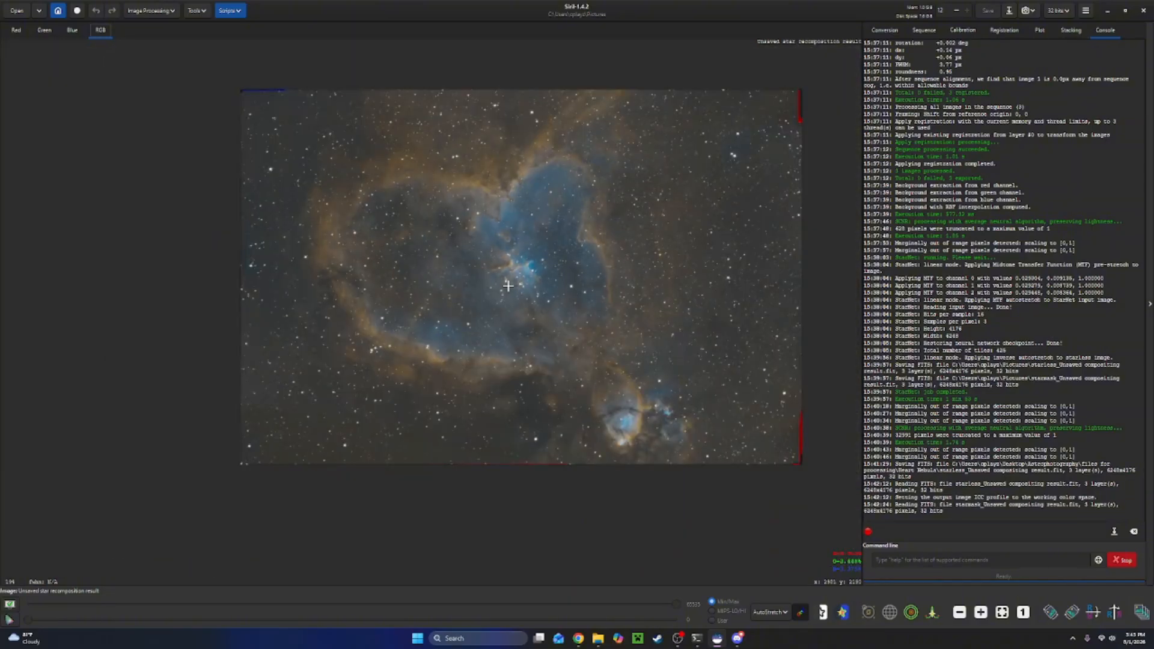
pyautogui.scroll(1, 554, 229)
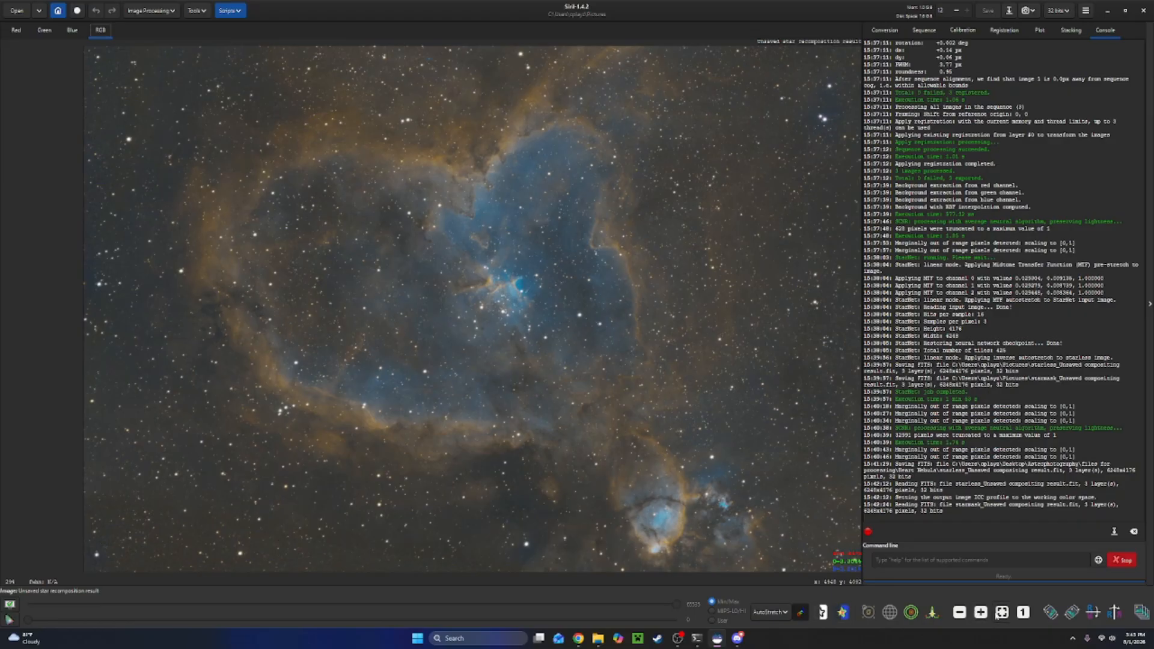
pyautogui.click(1000, 613)
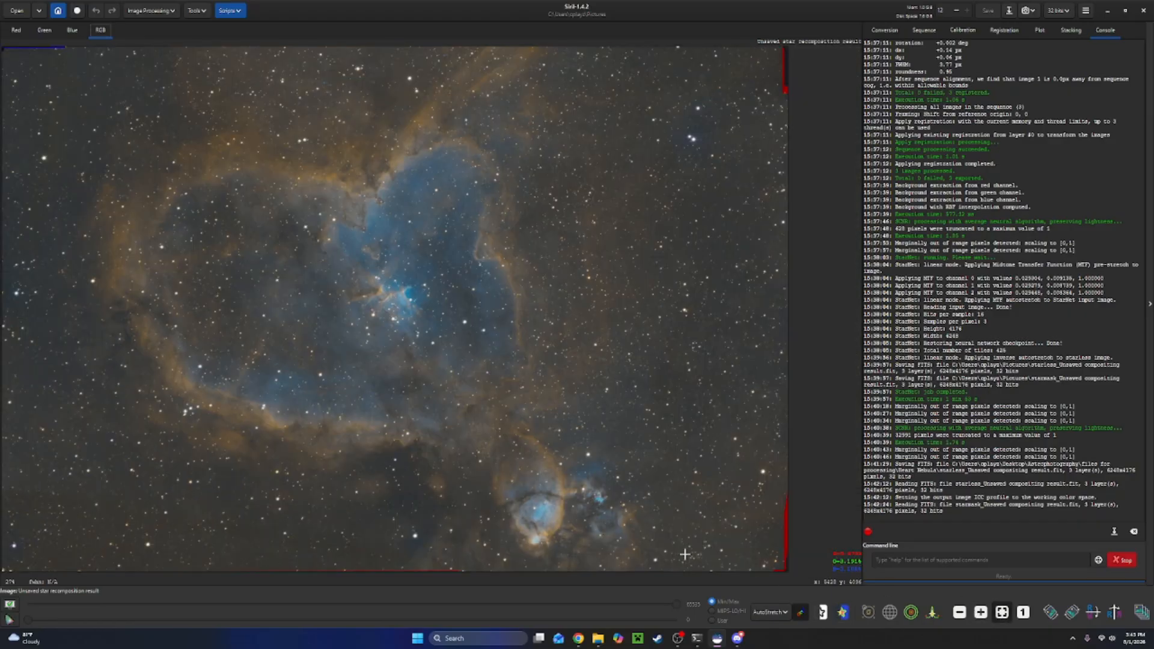